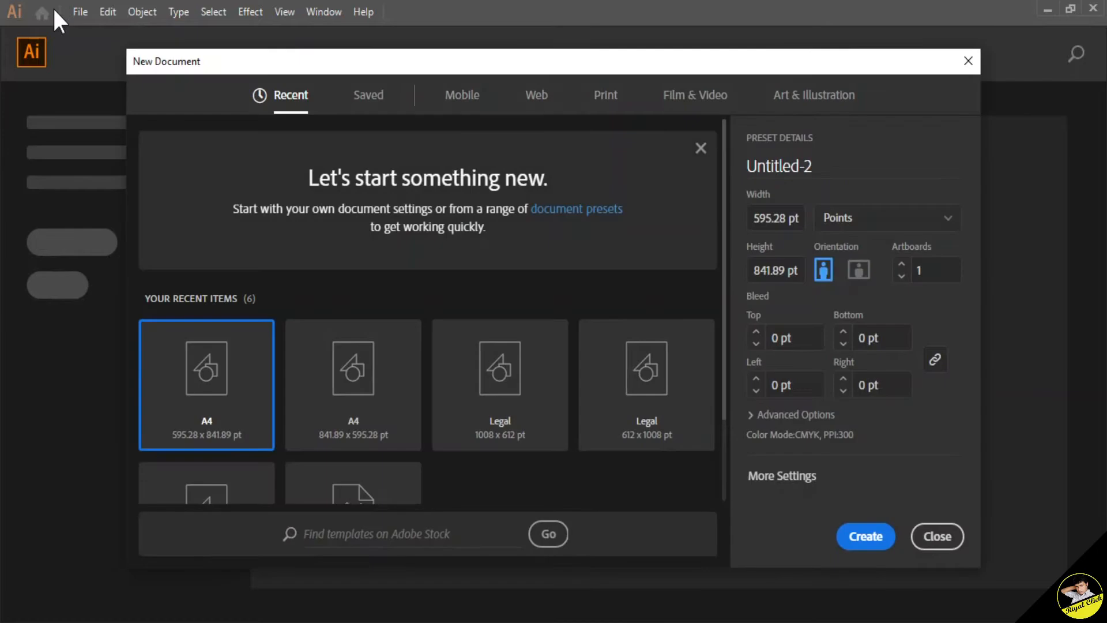
Step: Create a new A4 portrait document and place a car silhouette image onto the artboard
click(852, 539)
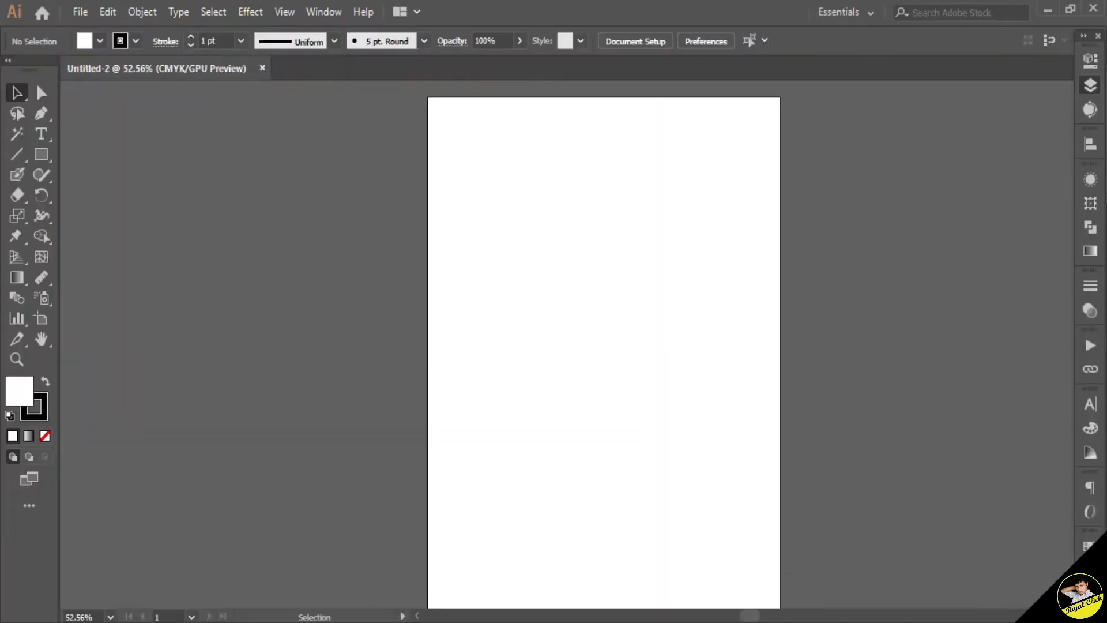
mouse_move(335, 616)
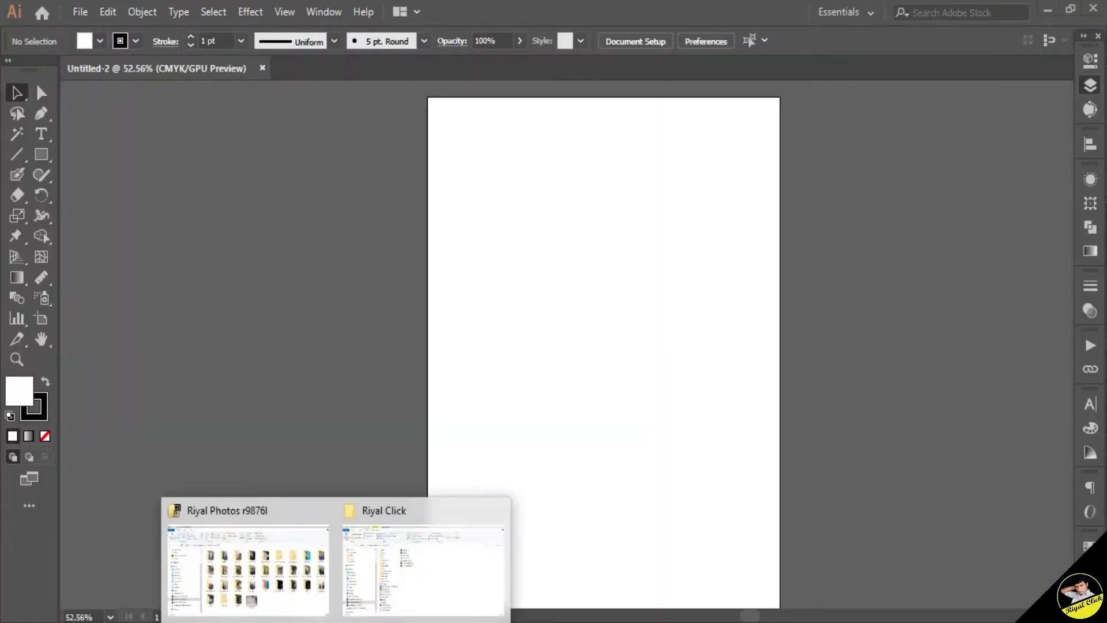
click(387, 554)
drag(304, 248, 574, 303)
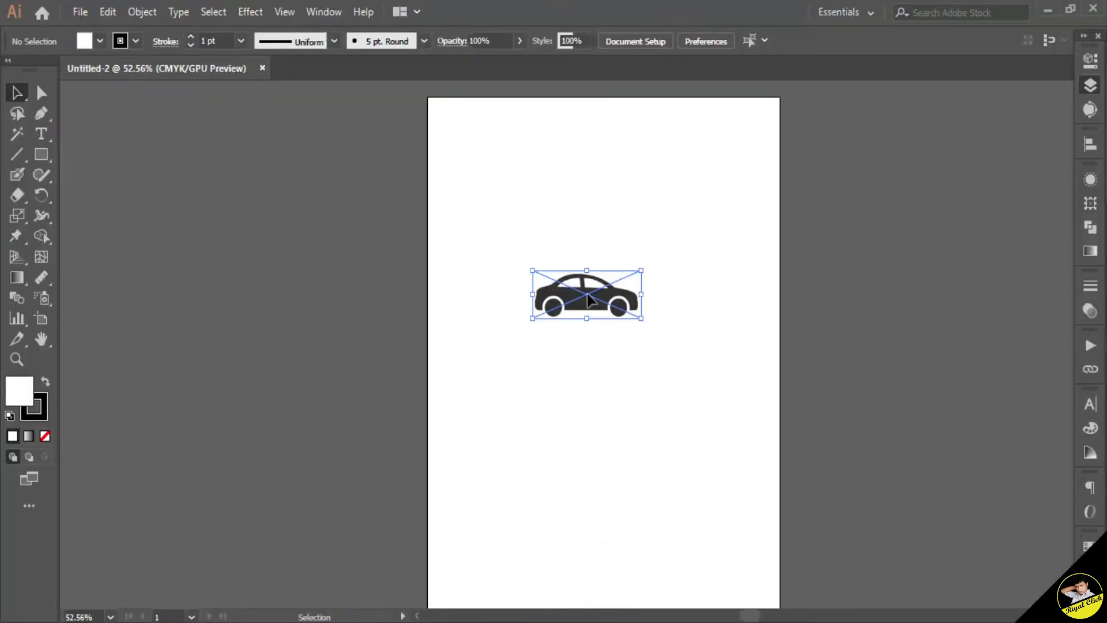
Step: Enlarge the car image on the artboard
drag(641, 318, 739, 357)
click(686, 389)
key(ctrl+space)
drag(580, 301, 806, 393)
key(space)
drag(703, 320, 665, 348)
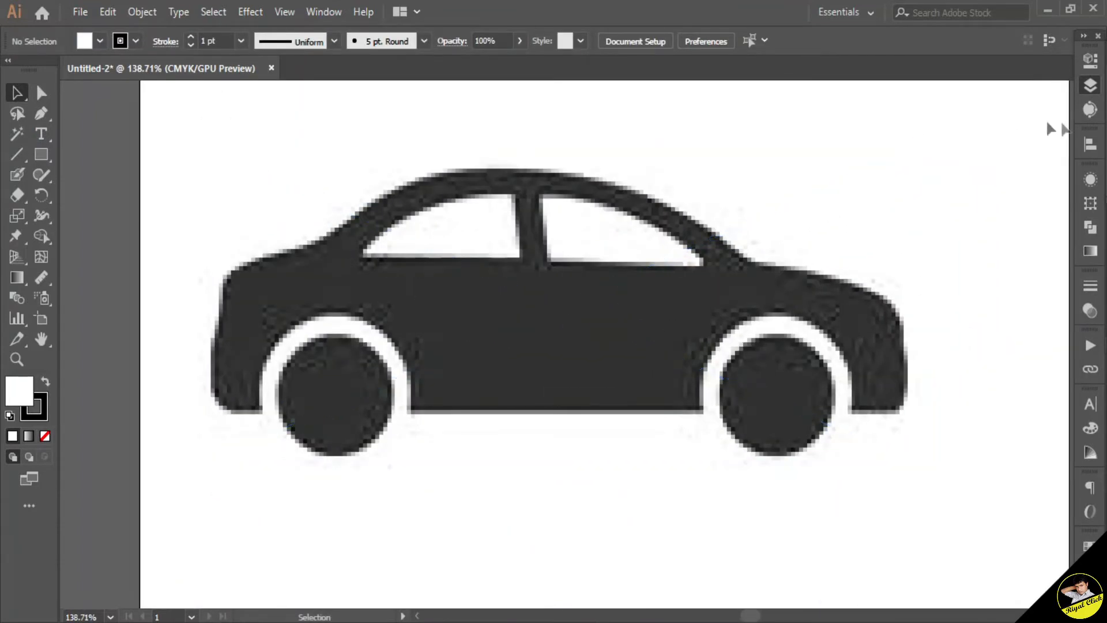
Step: With the Pen tool and no fill, trace the car body's lower edge across both wheel arches
click(1089, 86)
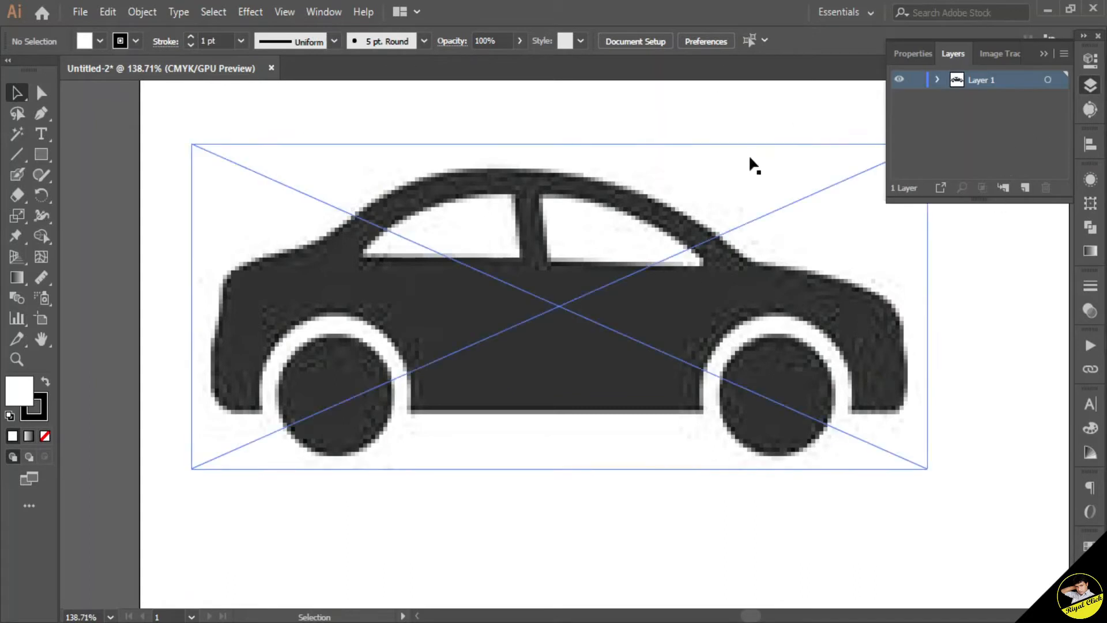
click(261, 411)
drag(417, 290, 416, 299)
click(329, 314)
drag(410, 411, 403, 512)
click(410, 410)
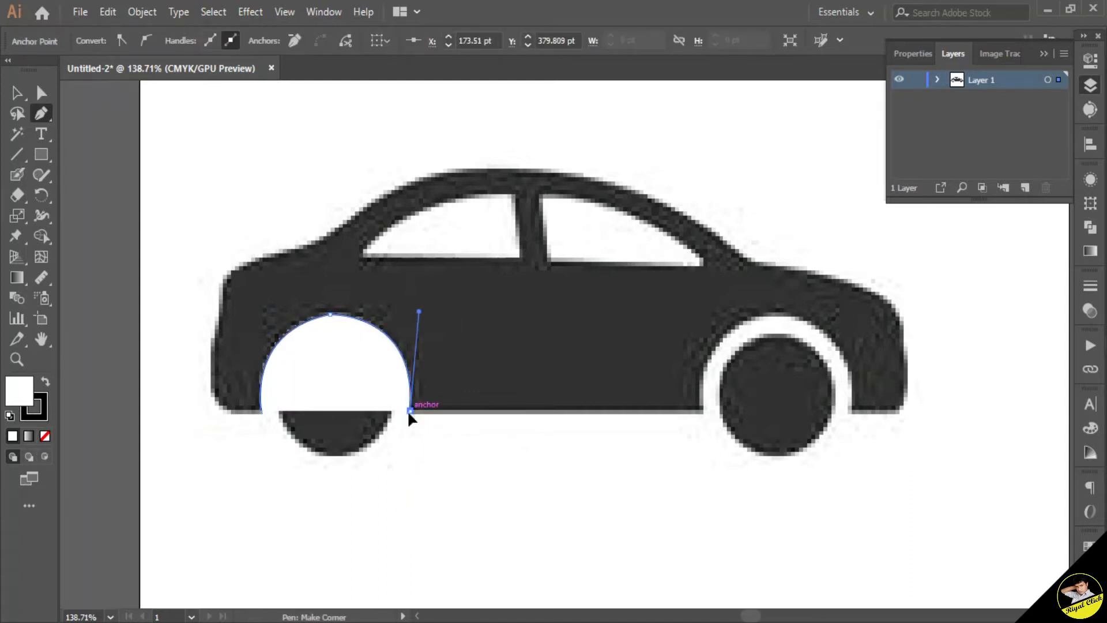
click(45, 436)
click(702, 410)
drag(754, 318, 816, 311)
click(755, 318)
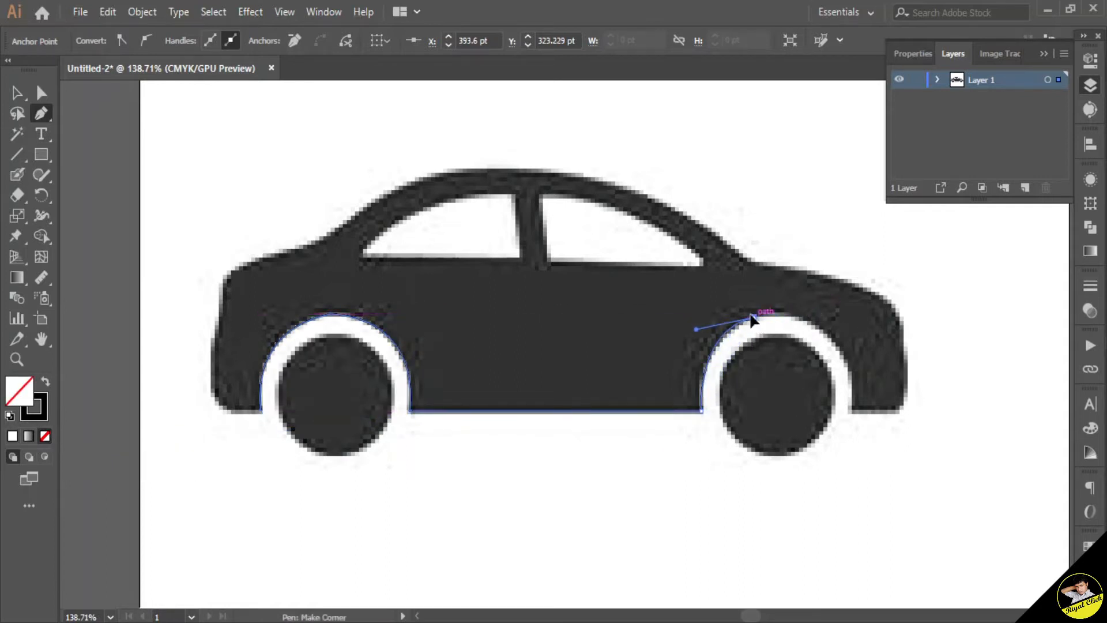
drag(872, 451, 850, 440)
click(848, 371)
click(851, 410)
click(850, 410)
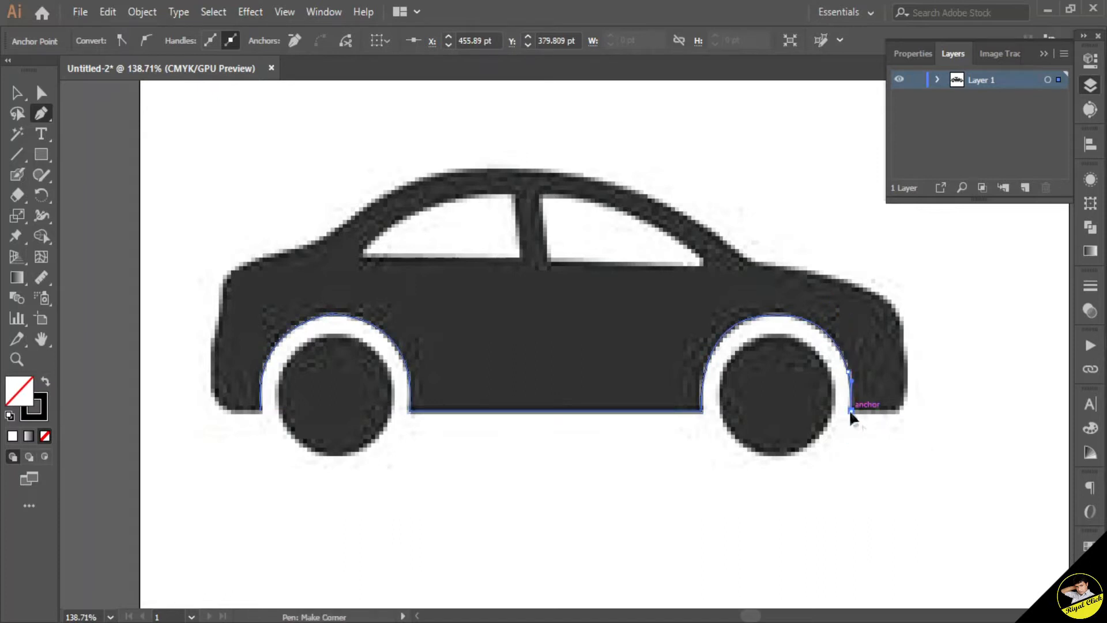
Step: Continue the Pen path up the front, along the roof line and down the rear, closing the body outline
click(902, 411)
click(906, 392)
click(907, 354)
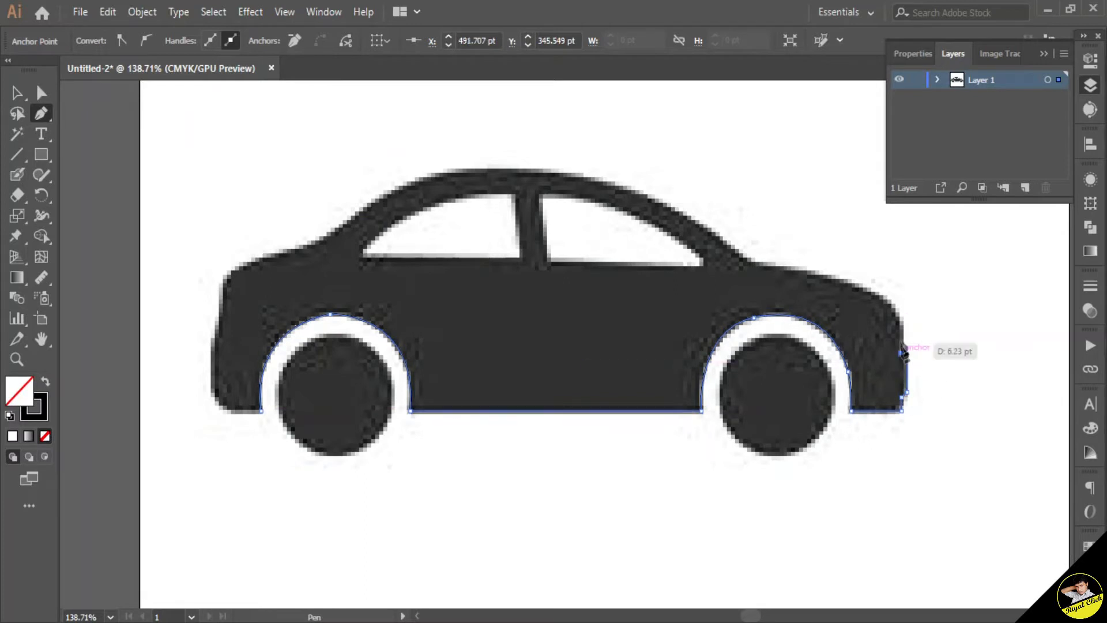
click(902, 321)
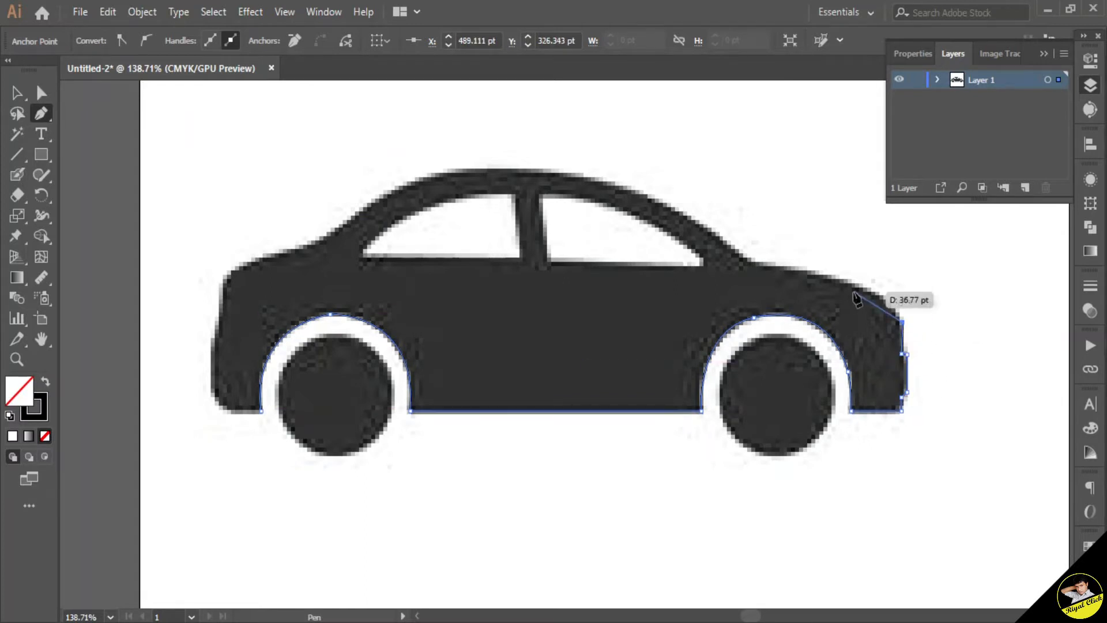
drag(755, 265, 613, 258)
click(755, 265)
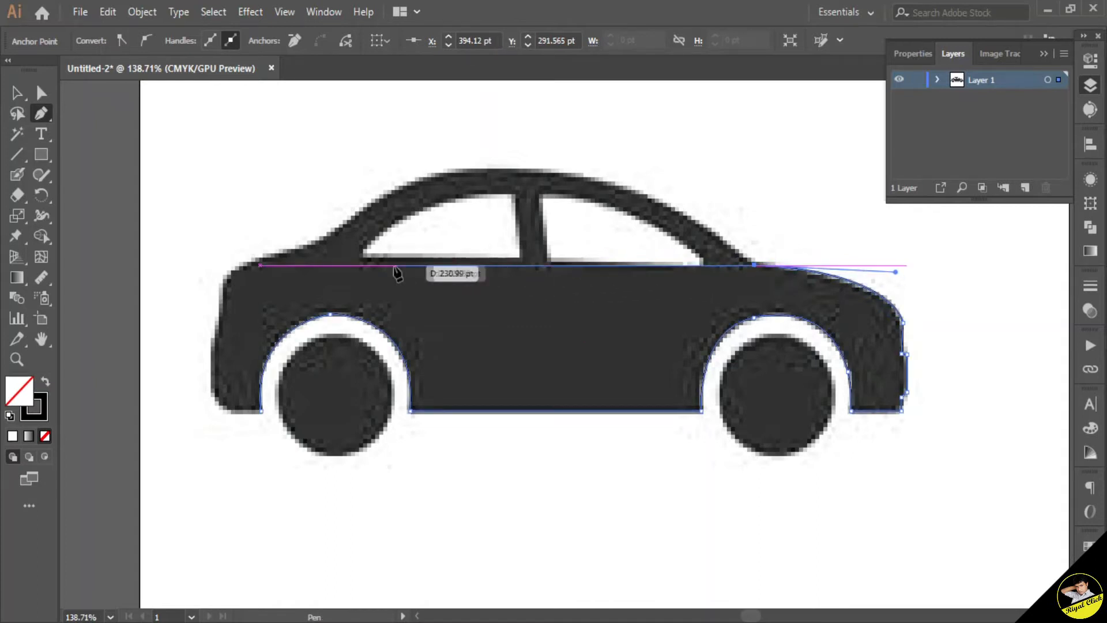
click(361, 261)
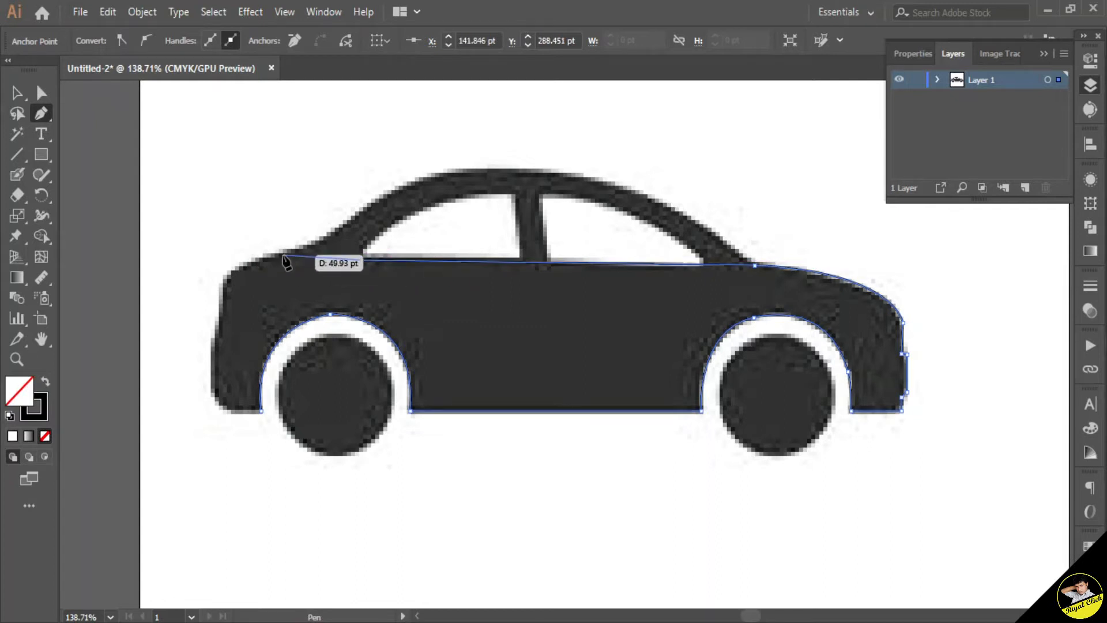
click(301, 249)
drag(229, 274, 220, 287)
click(229, 274)
click(218, 334)
drag(215, 388, 215, 388)
click(218, 334)
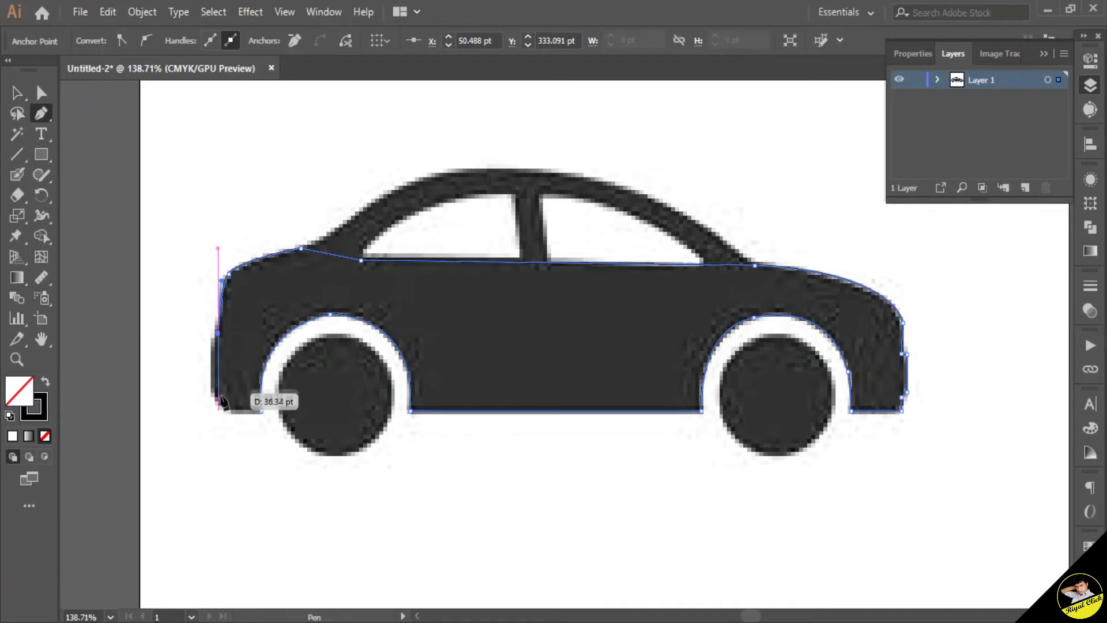
click(214, 340)
click(213, 393)
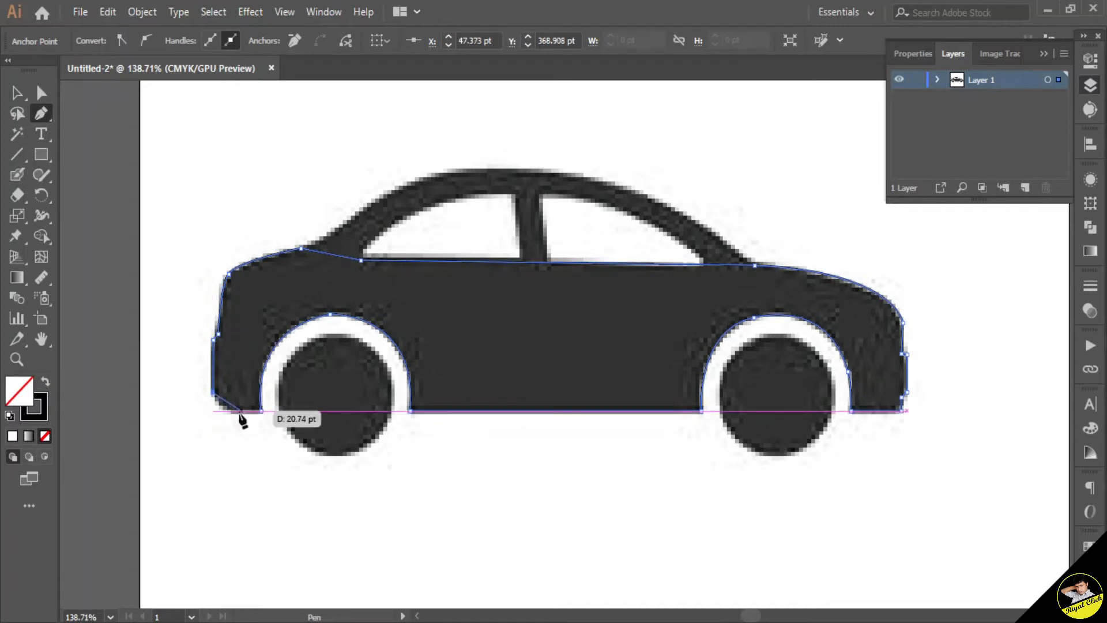
drag(233, 410, 247, 410)
click(236, 411)
click(261, 410)
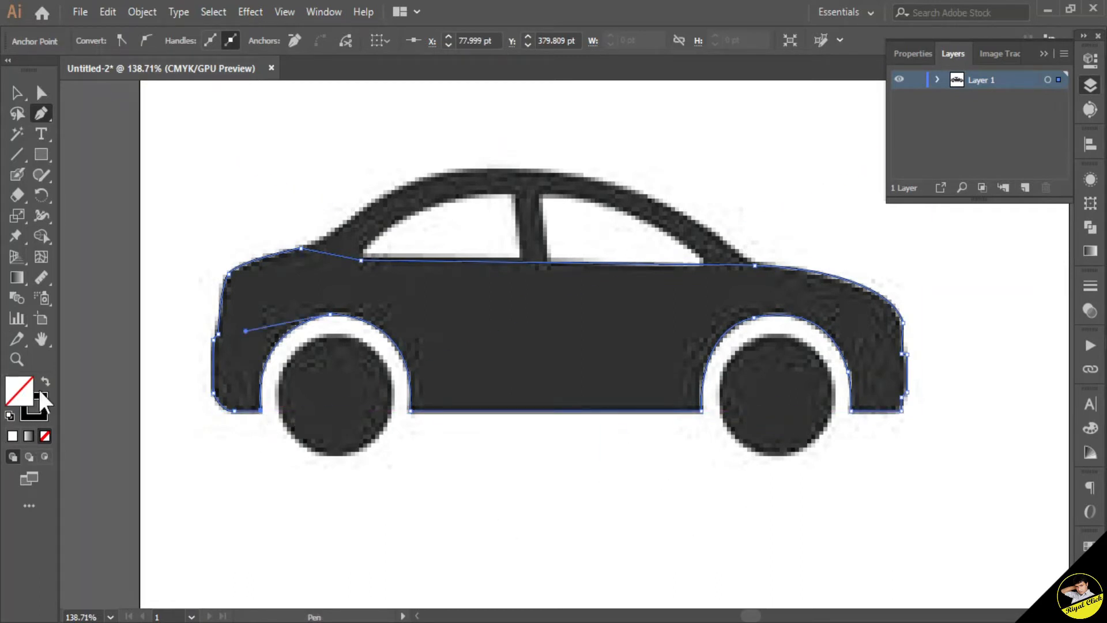
Step: Give the body shape a cyan fill of C 100, M 0, Y 0, K 0 with no stroke
key(shift+x)
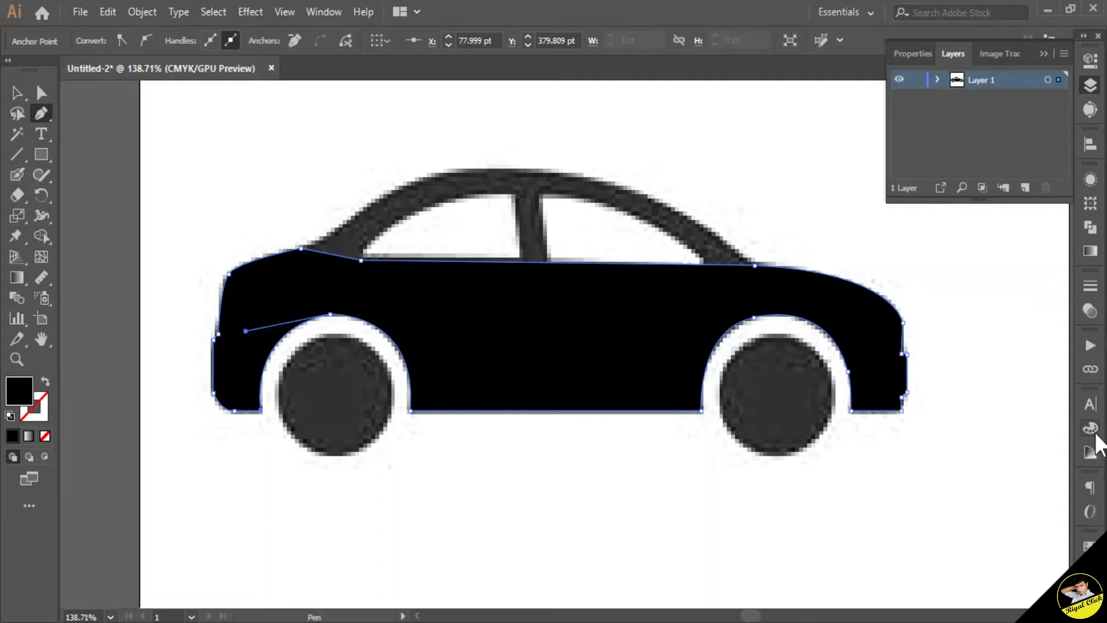
click(1091, 429)
drag(1021, 492, 926, 487)
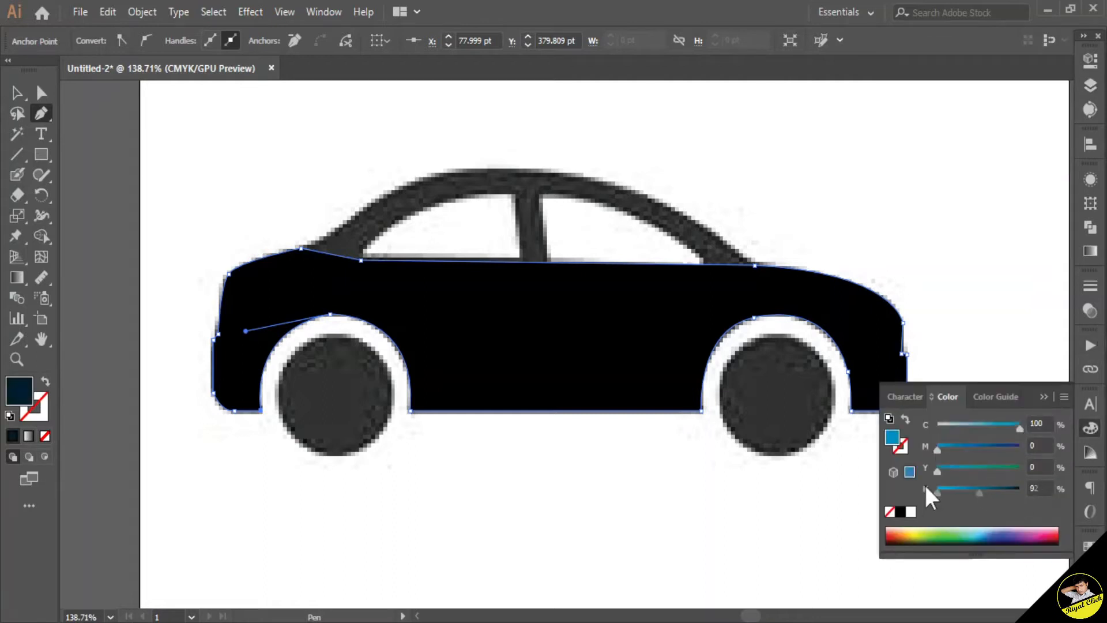
click(23, 99)
click(1010, 180)
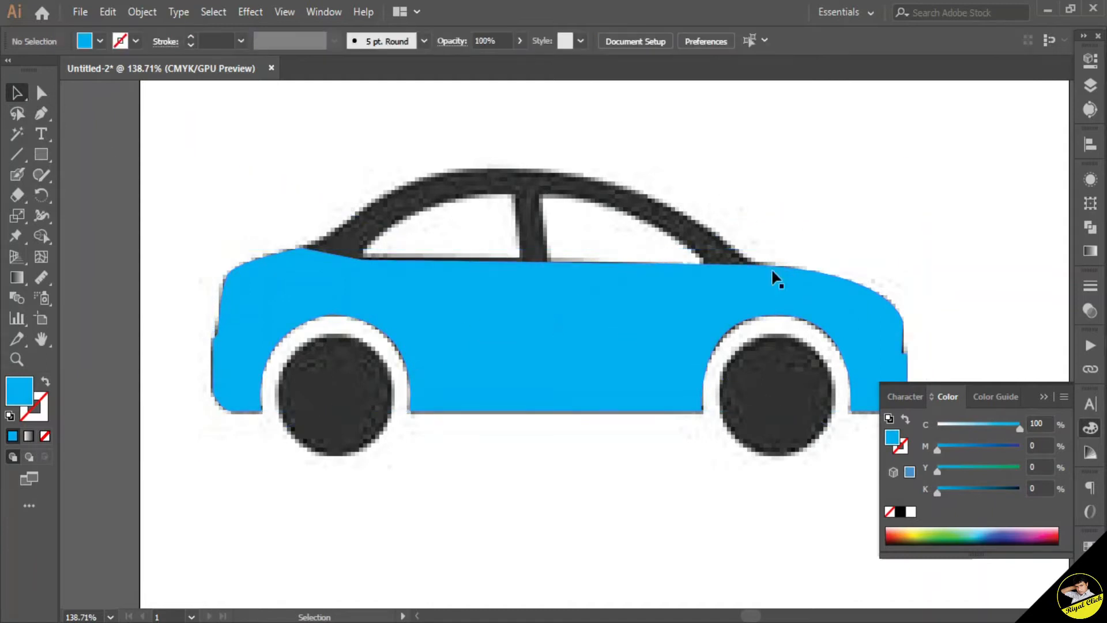
Step: Lock the image's layer in the Layers panel and add a new layer above it
click(527, 281)
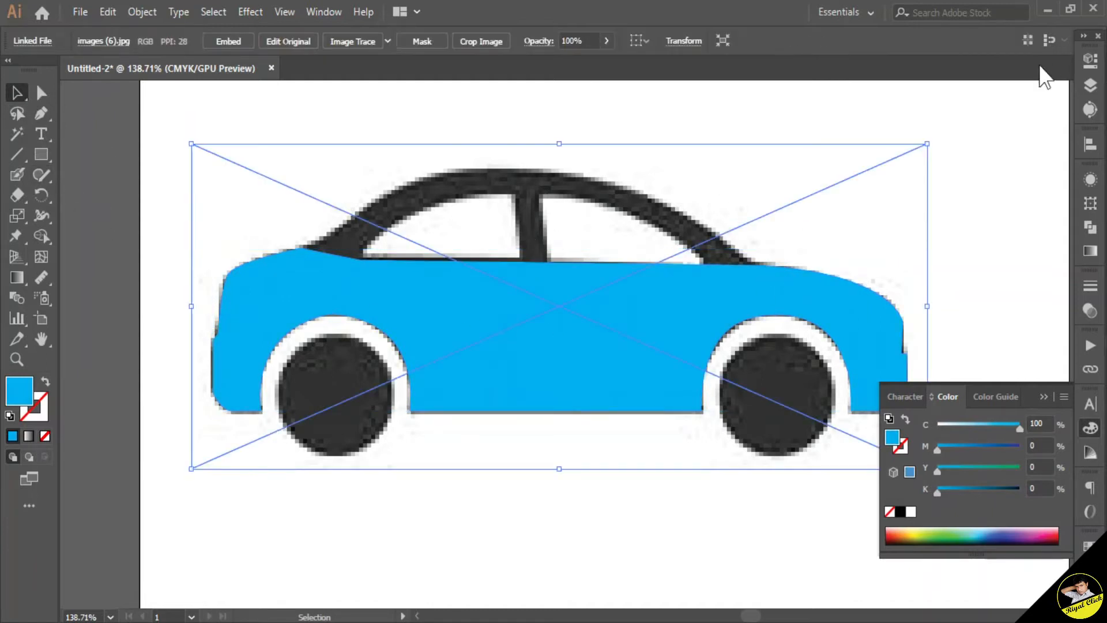
click(1089, 84)
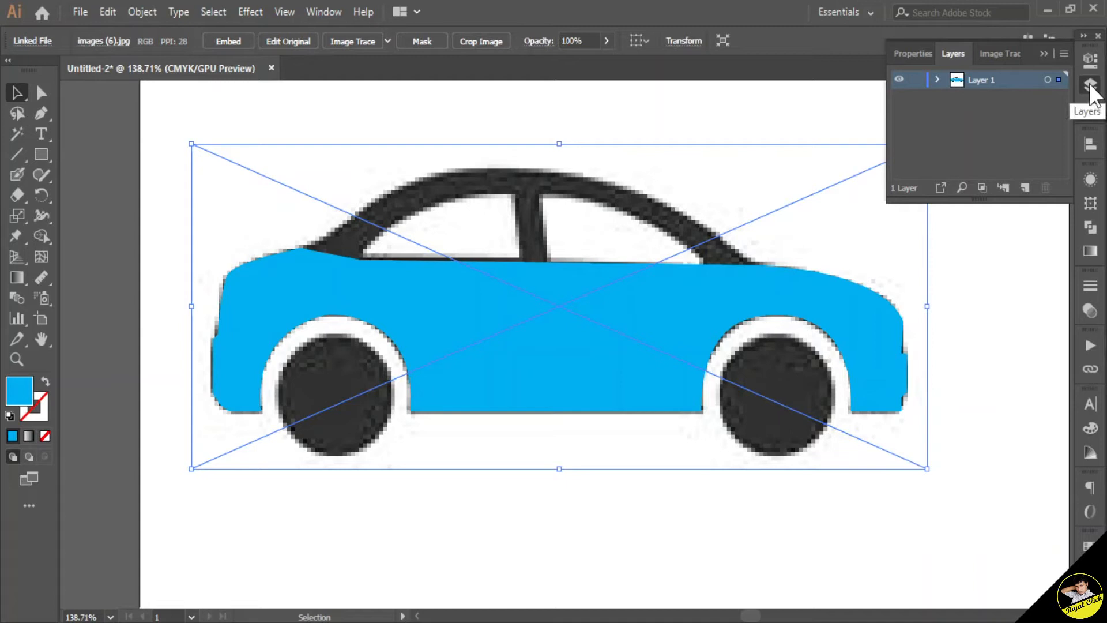
click(917, 81)
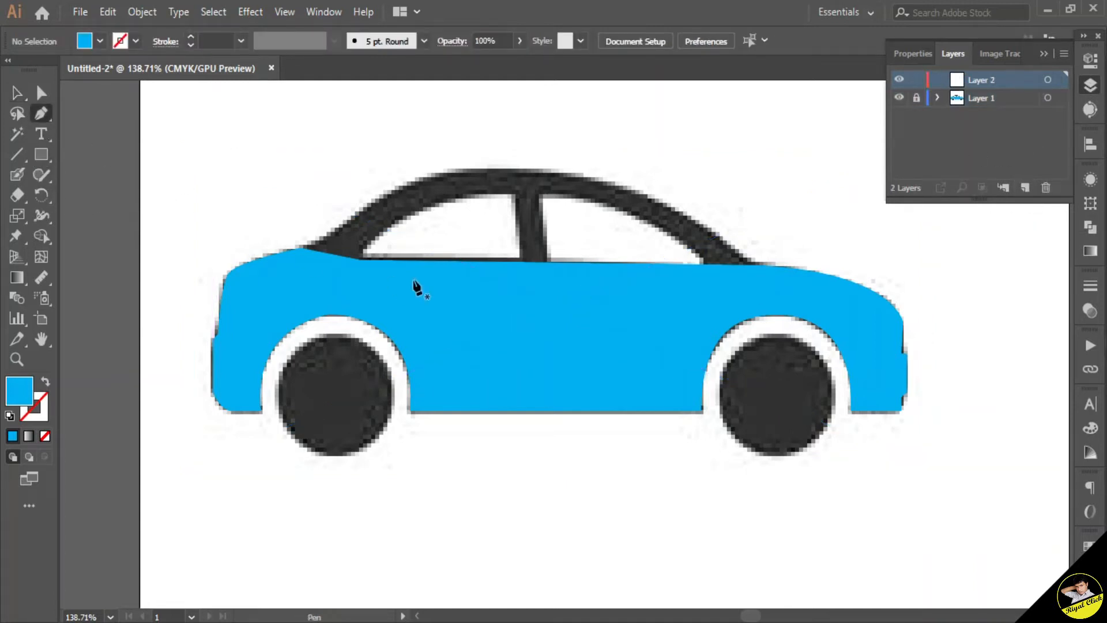
Step: On the new layer, trace the car's roof and window frame with the Pen tool and close the path
click(298, 248)
click(362, 260)
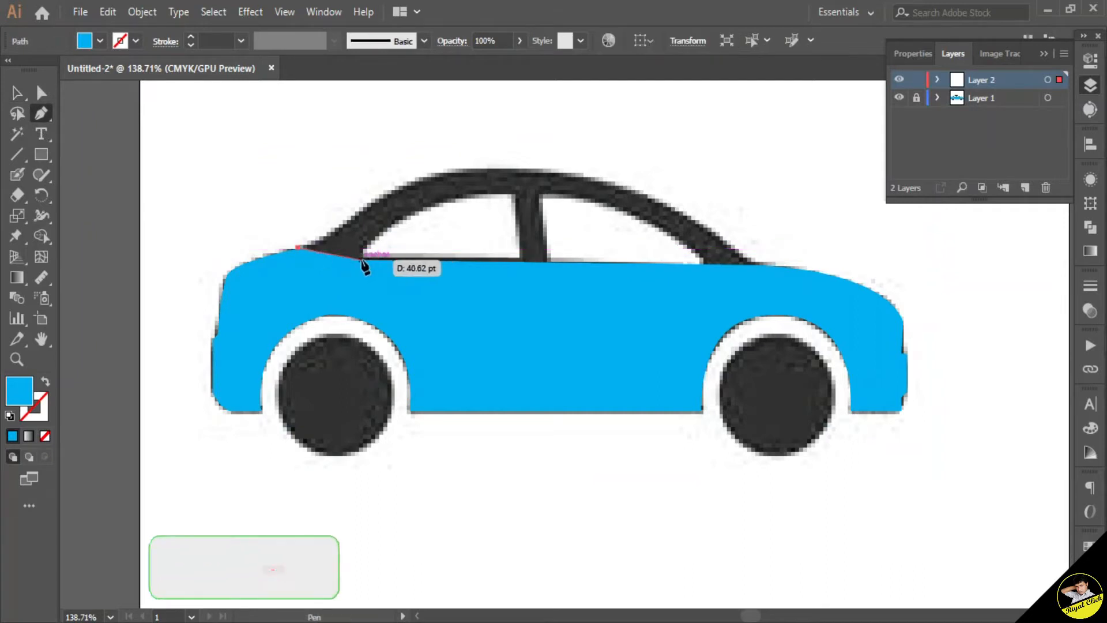
drag(513, 194, 636, 196)
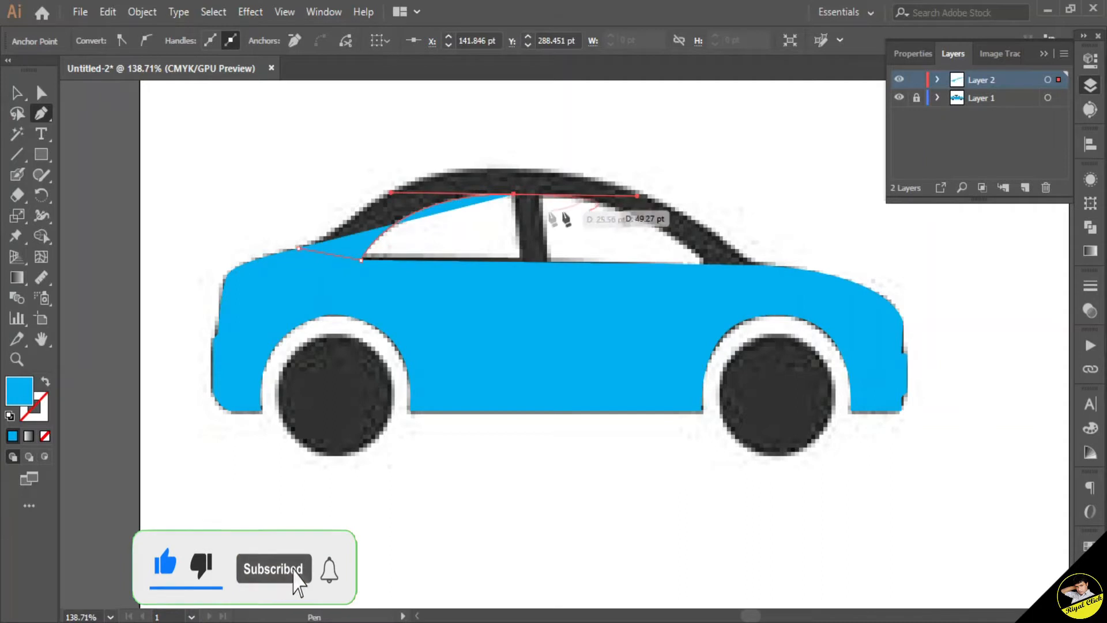
click(514, 194)
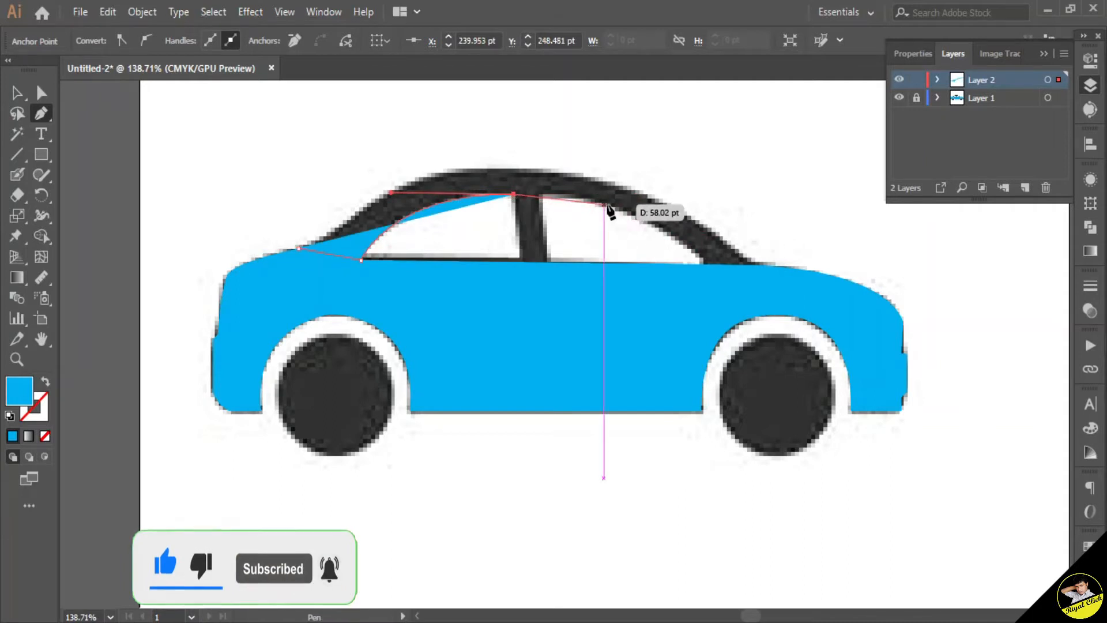
click(570, 193)
drag(703, 264, 708, 299)
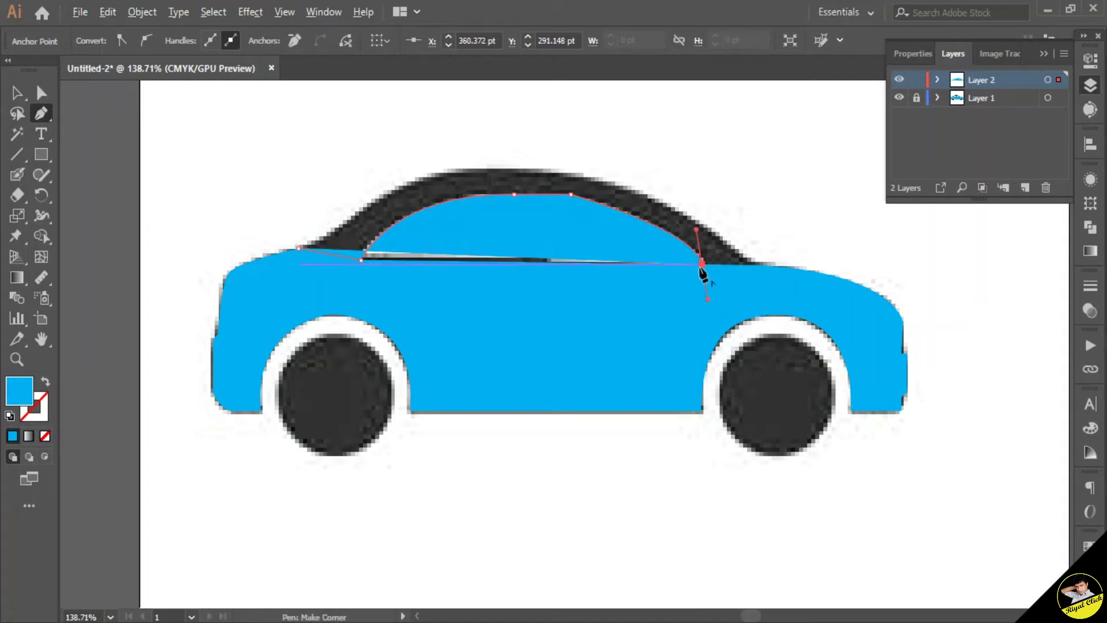
click(703, 264)
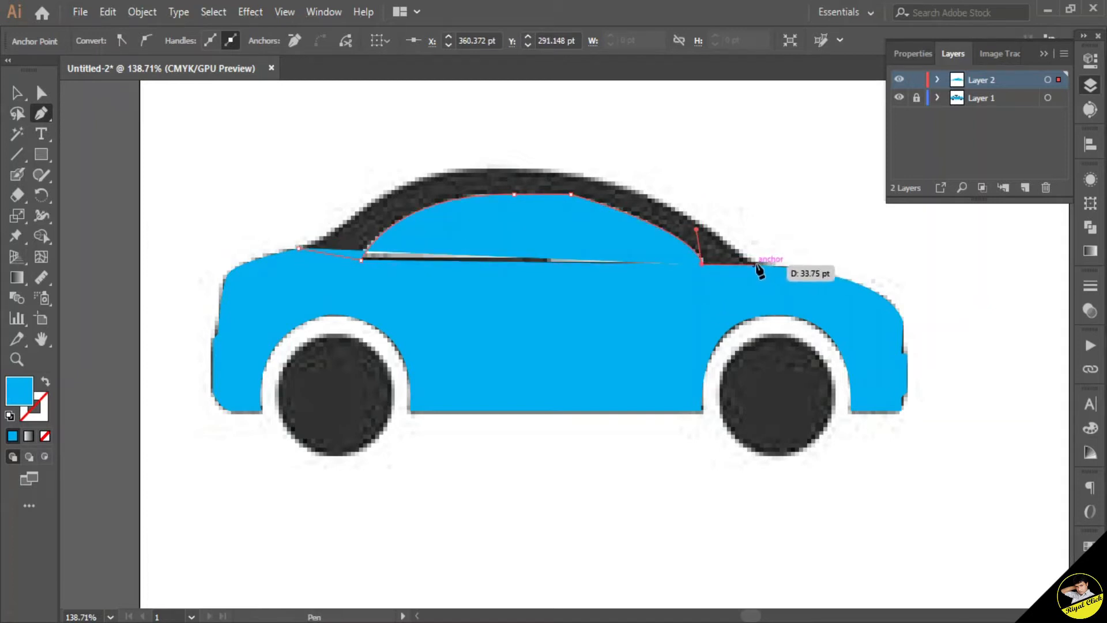
click(755, 264)
drag(555, 170, 297, 168)
click(555, 171)
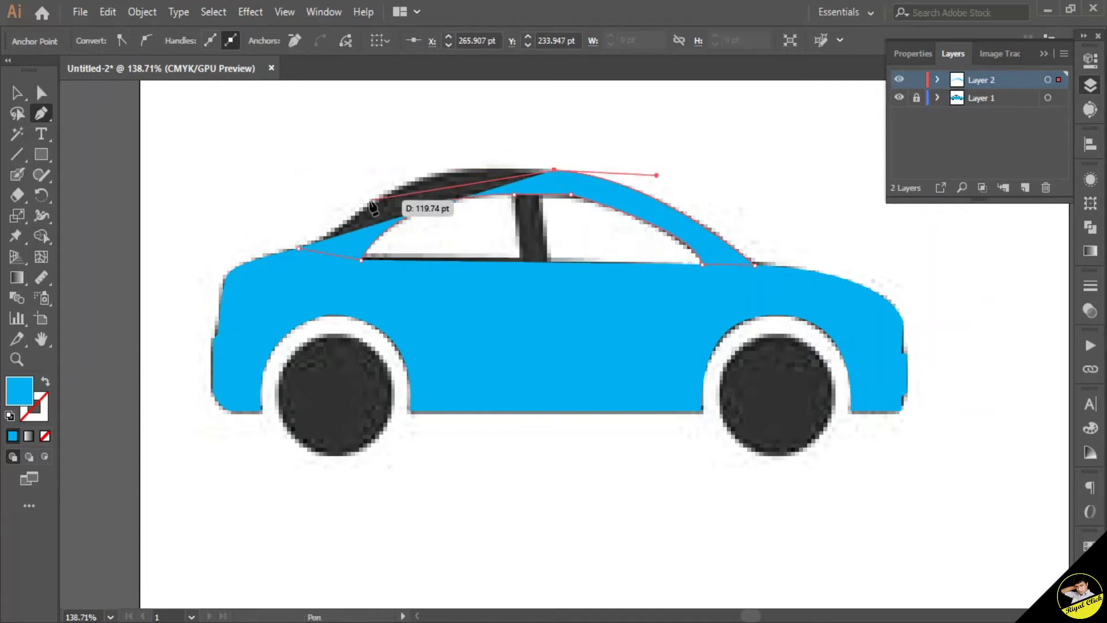
drag(375, 202, 313, 247)
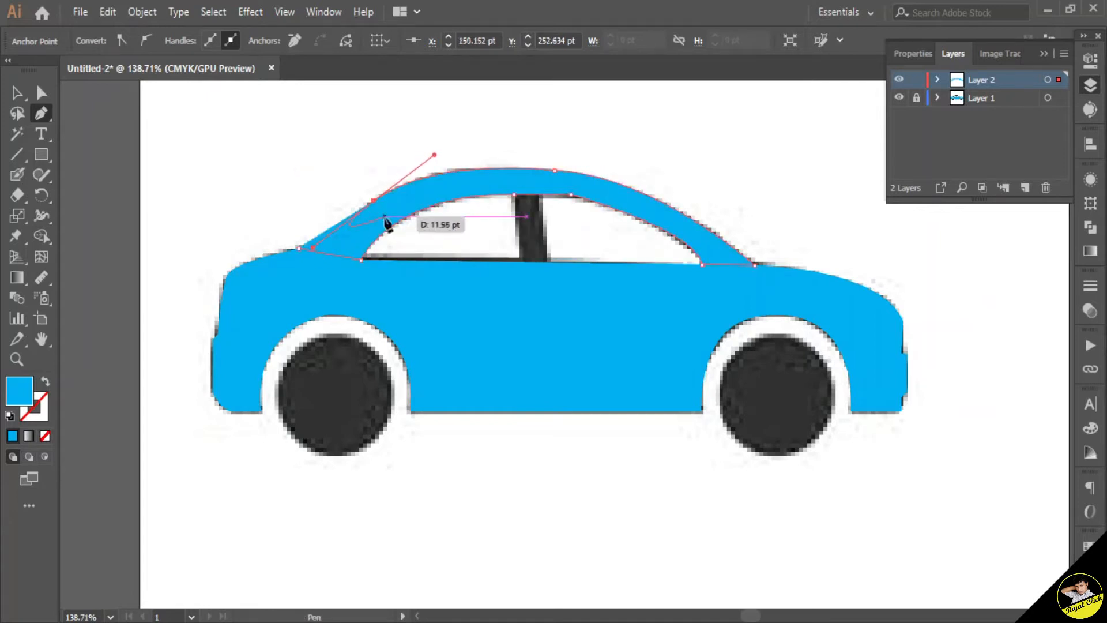
click(374, 201)
click(297, 249)
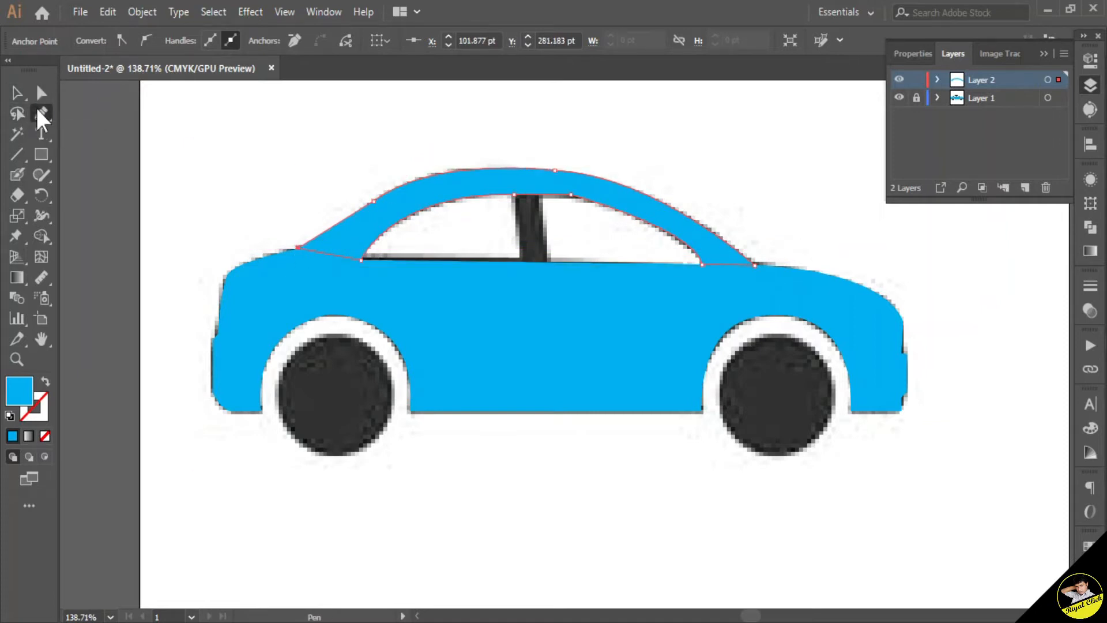
Step: Add another layer and trace the pillar between the two windows as a closed Pen shape
click(1025, 188)
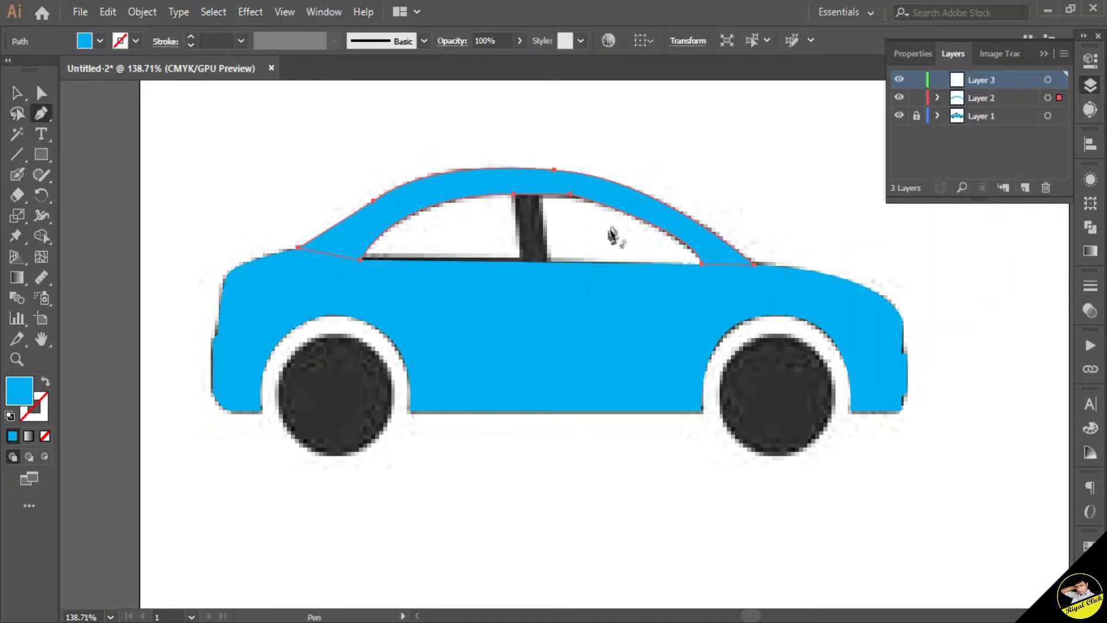
click(550, 262)
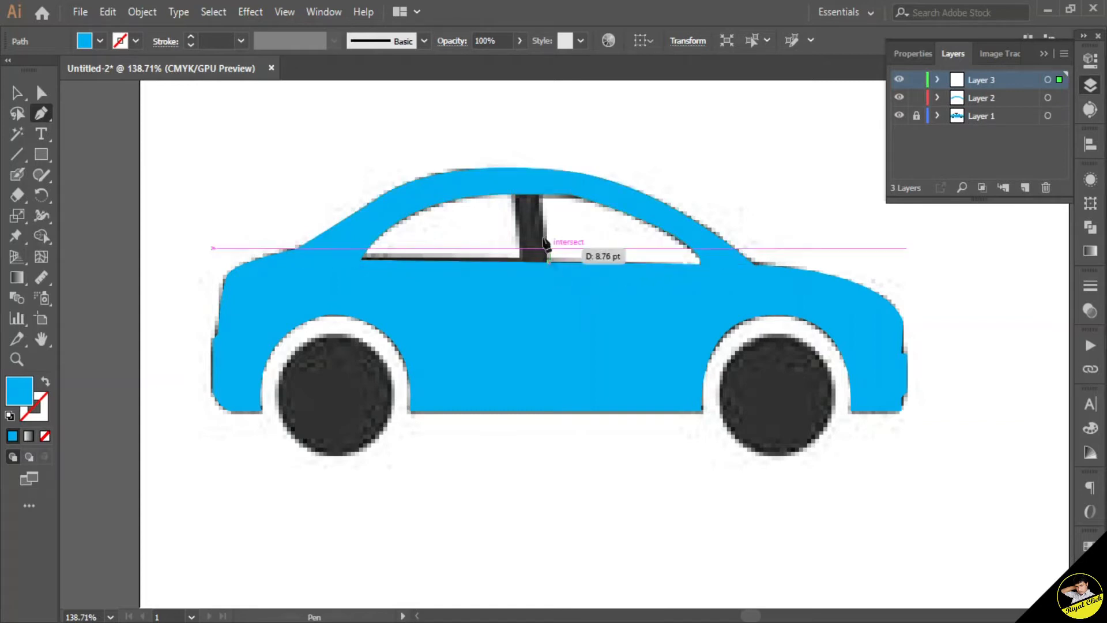
click(540, 191)
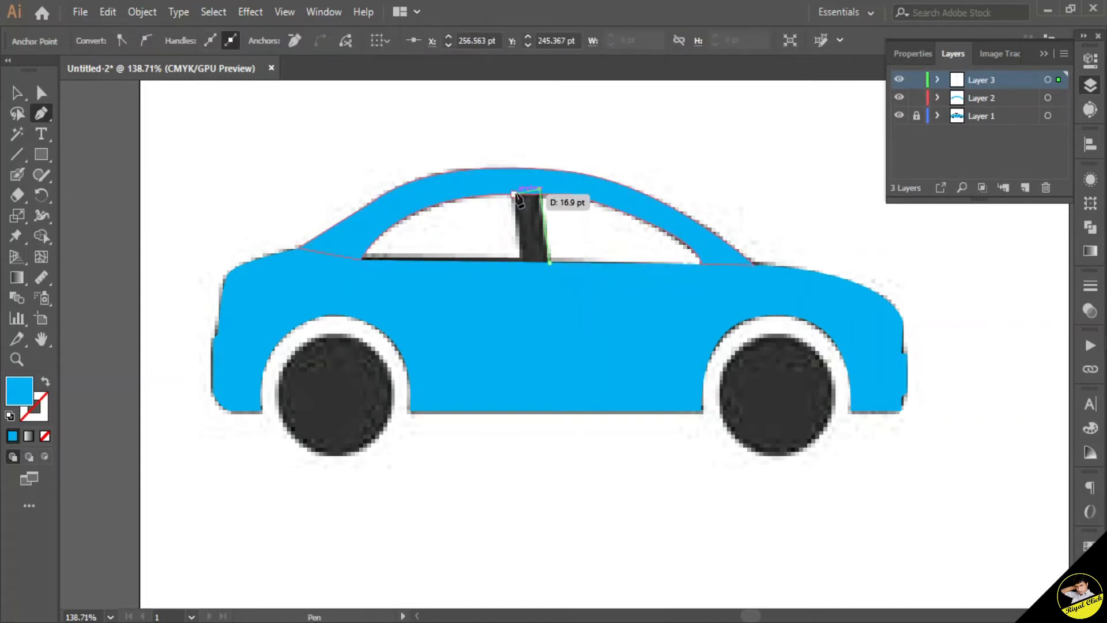
key(ctrl+z)
click(540, 194)
click(514, 194)
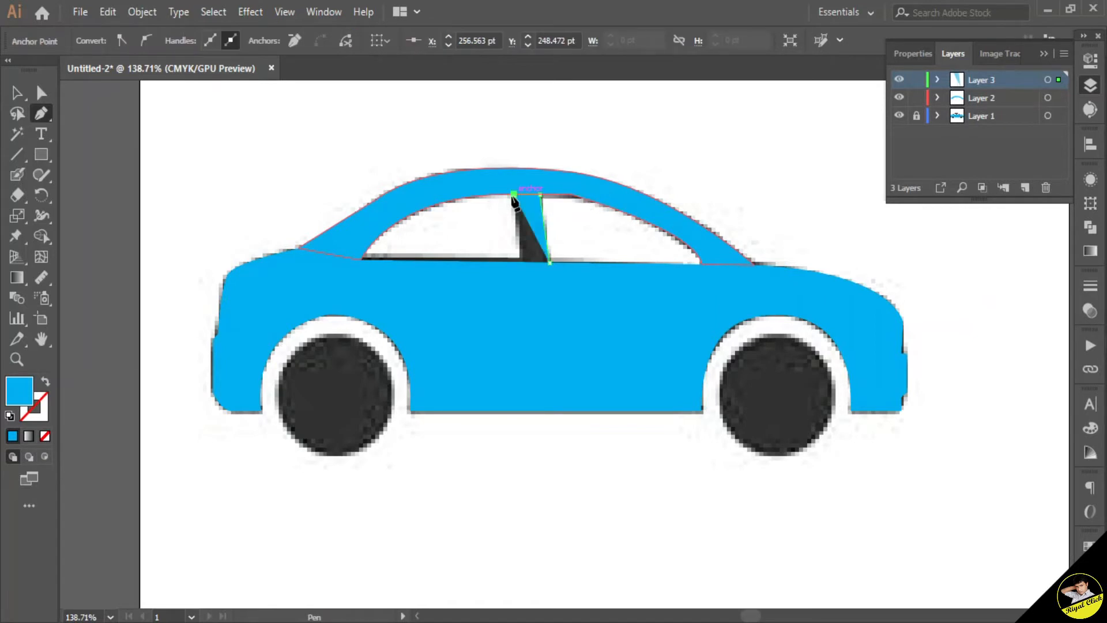
click(520, 262)
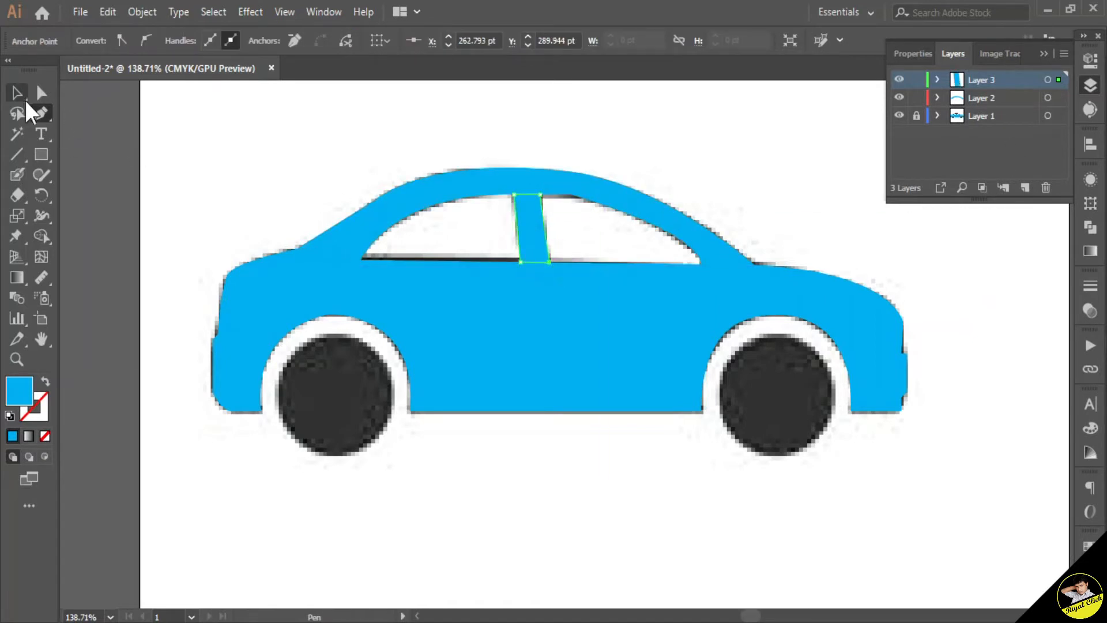
Step: Add a new layer and trace the front side window as a closed Pen shape with a curved top edge
click(1025, 188)
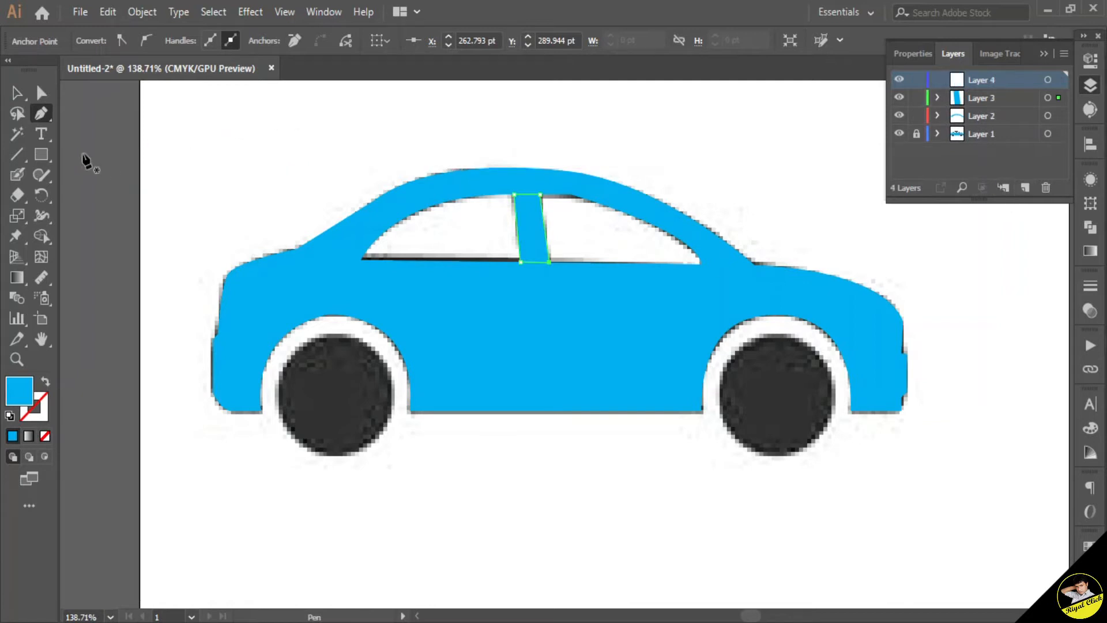
click(370, 252)
drag(510, 200, 528, 206)
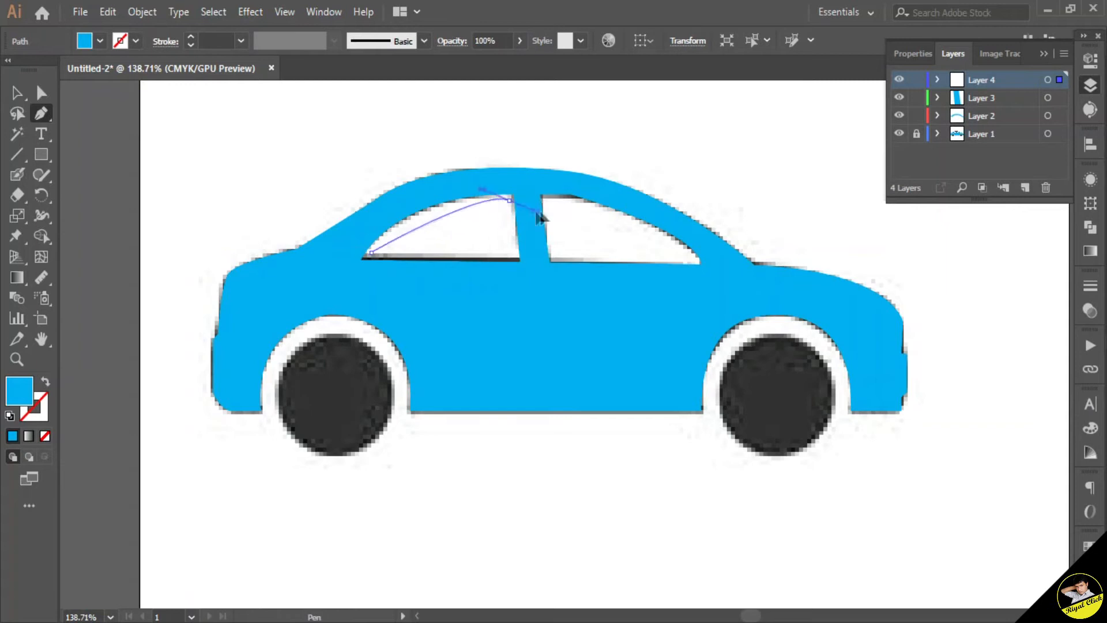
drag(596, 185, 589, 206)
click(510, 200)
click(515, 258)
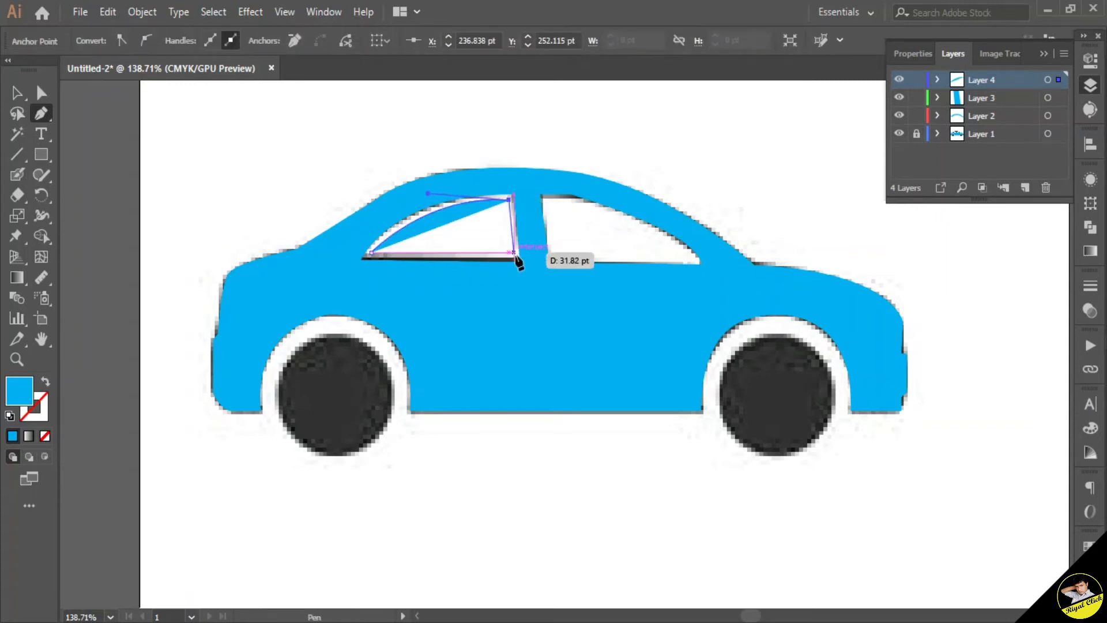
click(370, 253)
Step: Add another layer and trace the rear side window as a closed Pen shape
click(1026, 188)
click(545, 199)
drag(695, 263, 771, 333)
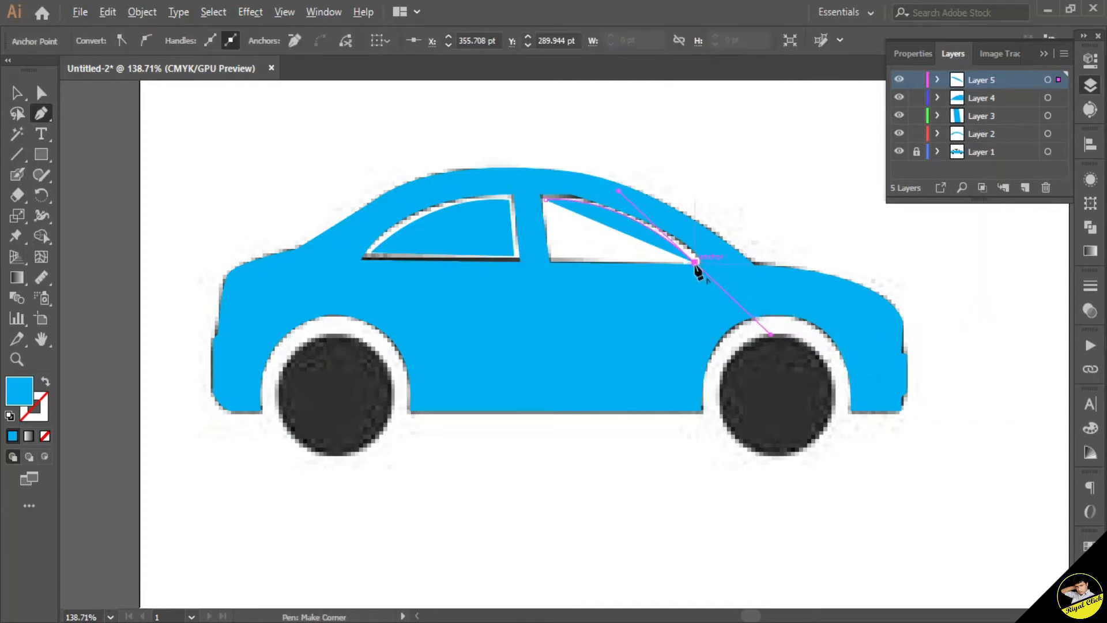
click(552, 257)
click(546, 200)
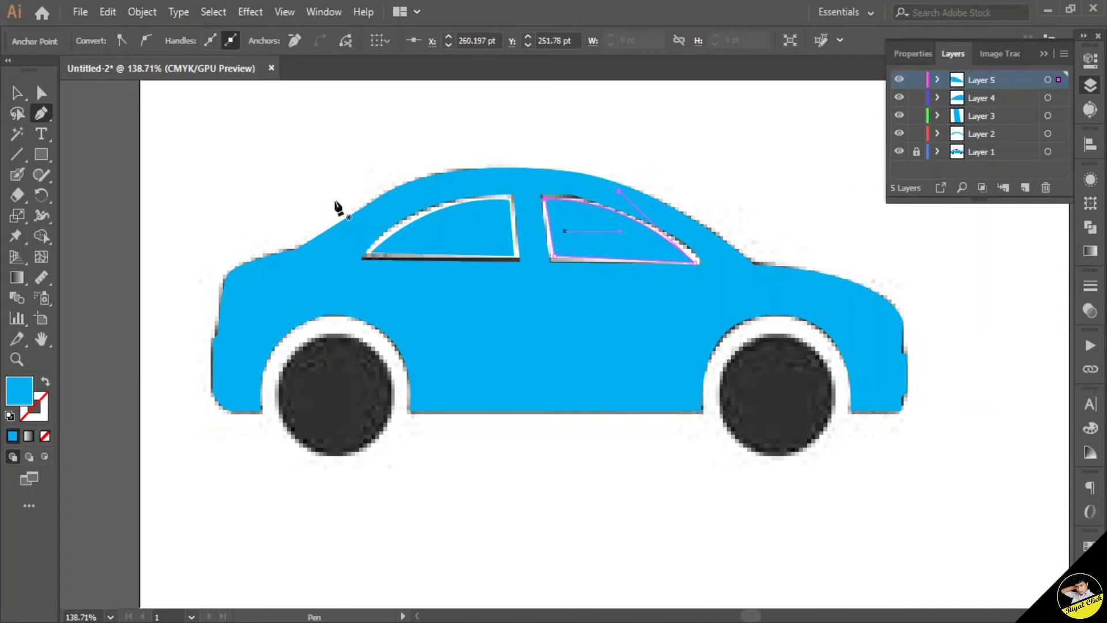
Step: Add a new layer and draw a circle with the Ellipse tool over the left wheel, resizing it to fit
click(200, 113)
scroll(674, 261, down, 5)
scroll(674, 261, up, 5)
key(m)
click(1026, 188)
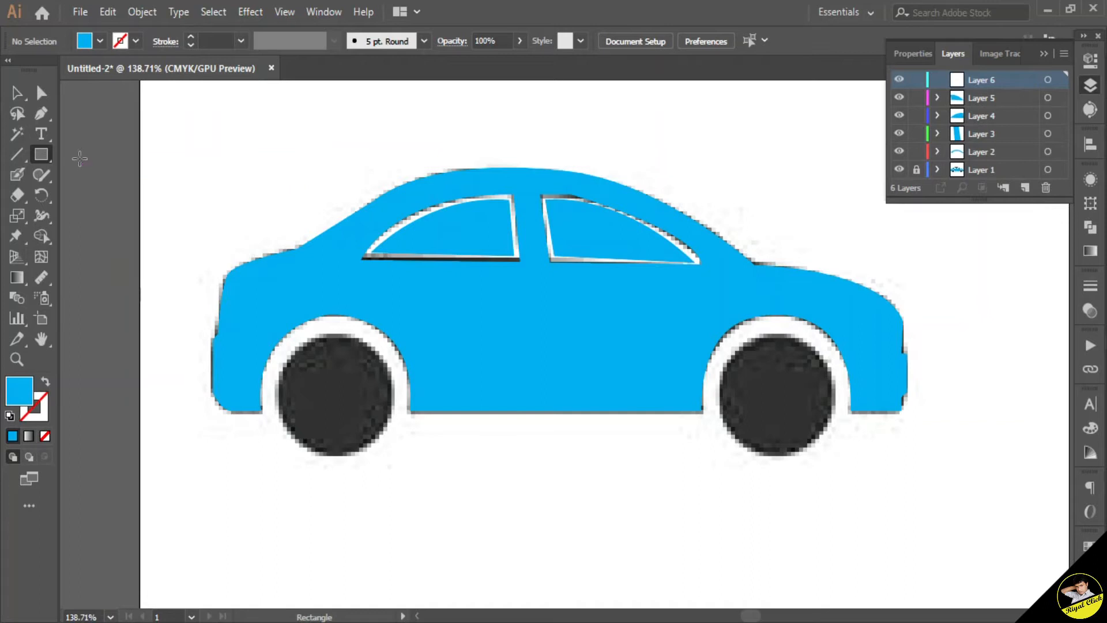
click(42, 154)
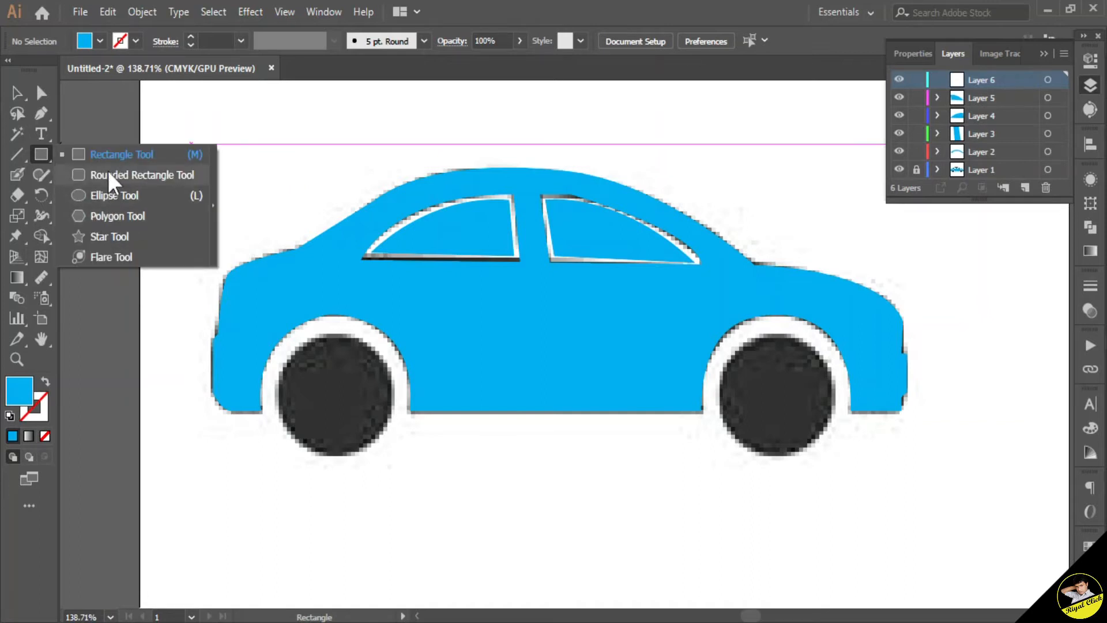
click(105, 195)
mouse_move(305, 351)
mouse_down()
mouse_move(403, 450)
mouse_move(377, 414)
mouse_up()
key(v)
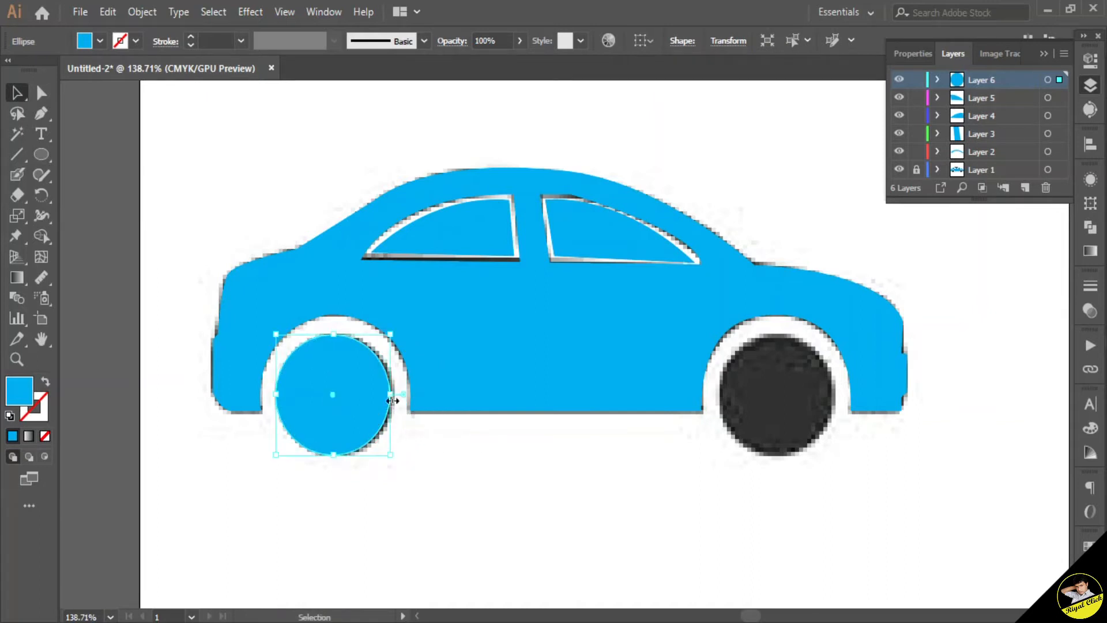
drag(389, 457, 407, 461)
click(634, 519)
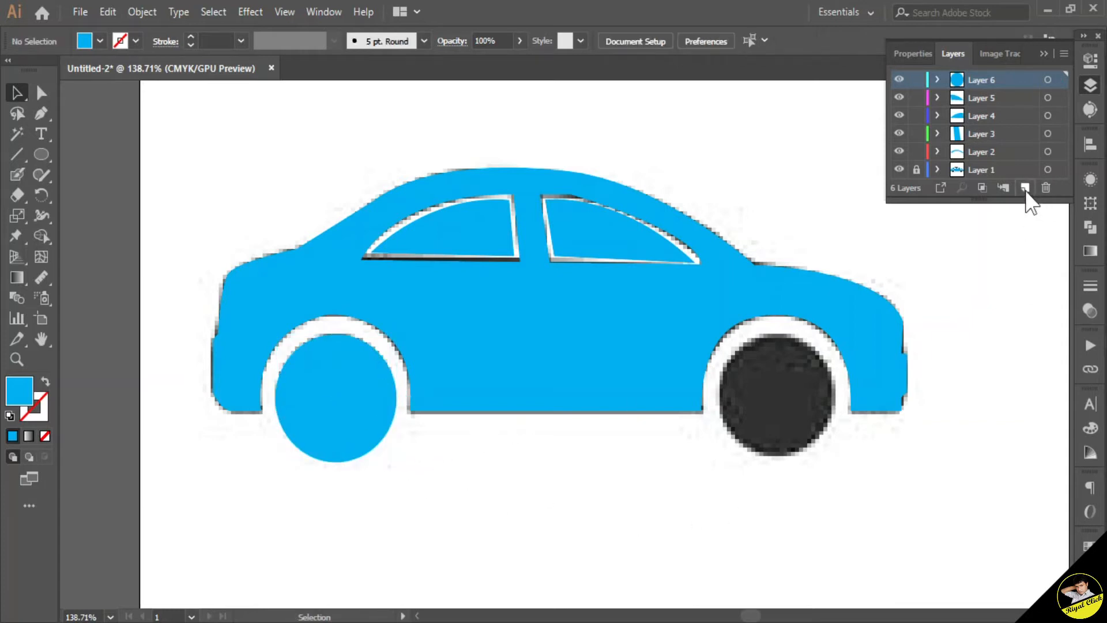
Step: Add another layer and draw a circle with the Ellipse tool over the right wheel
click(1026, 188)
click(41, 154)
drag(672, 333, 789, 457)
click(18, 92)
drag(739, 430, 747, 427)
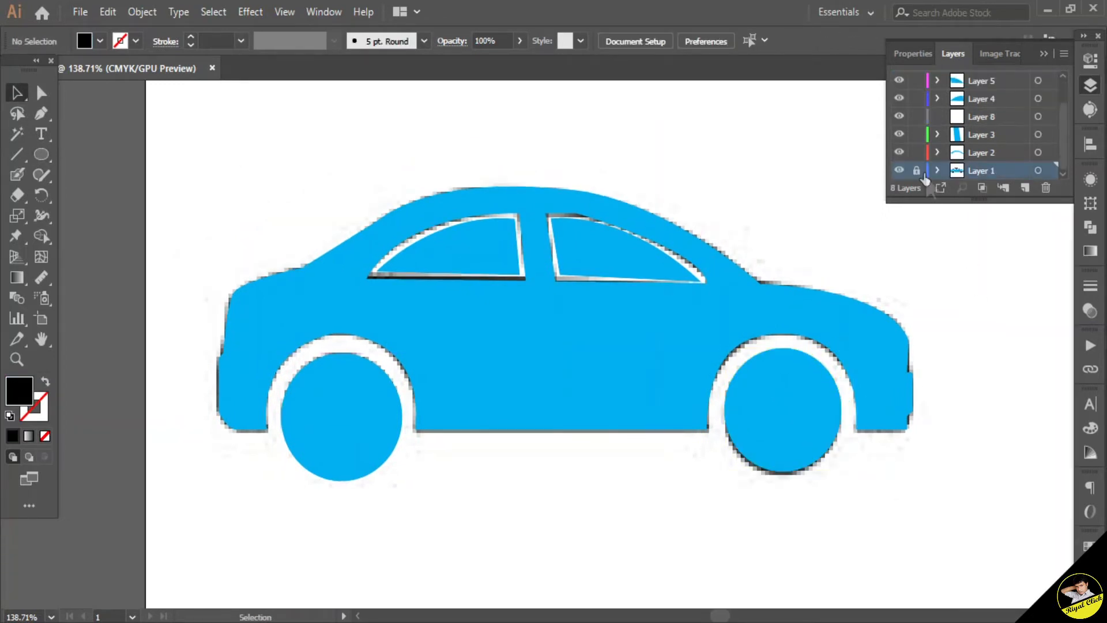
Step: Delete the original reference car image beneath the traced shapes
click(820, 247)
key(Delete)
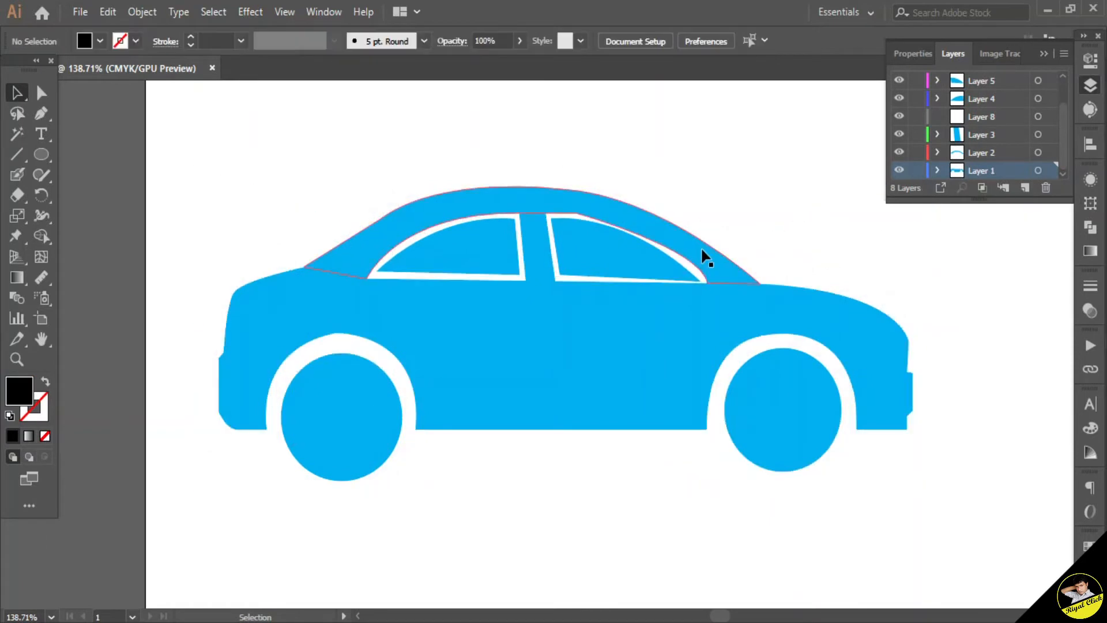
click(45, 175)
click(87, 215)
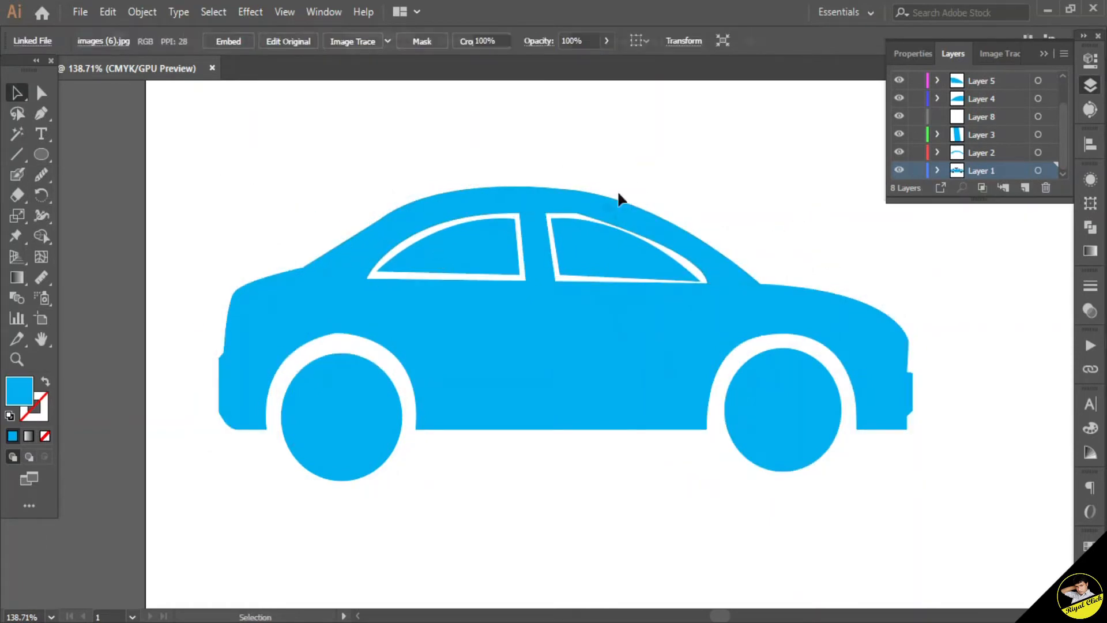
click(594, 209)
click(41, 174)
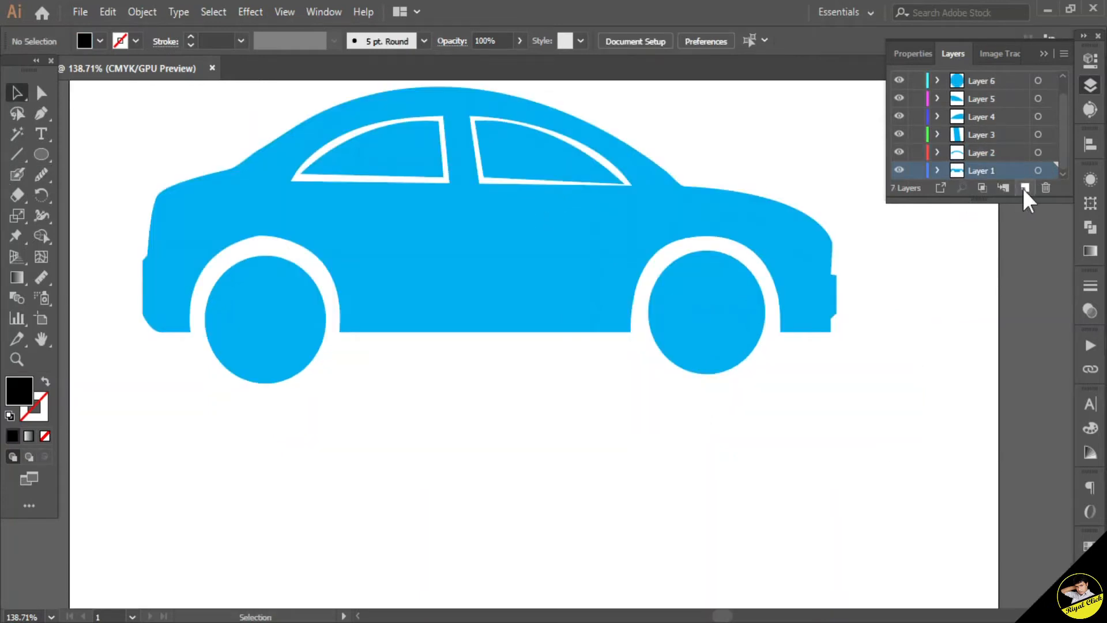
Step: Open the file TEXT.ai from the Text shap folder
click(79, 12)
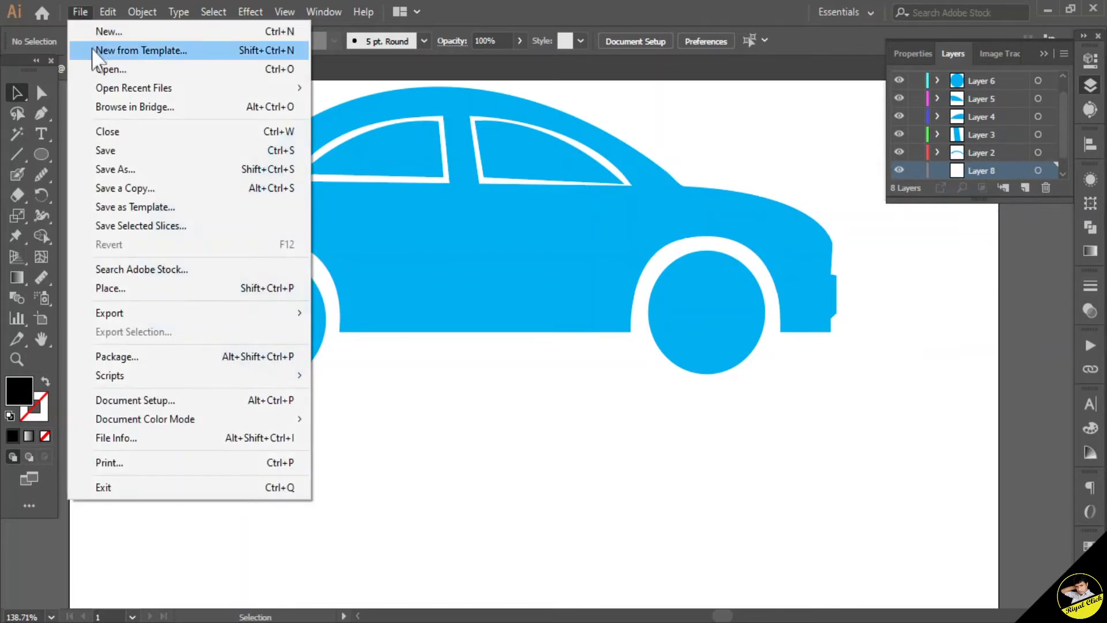
click(73, 70)
click(276, 138)
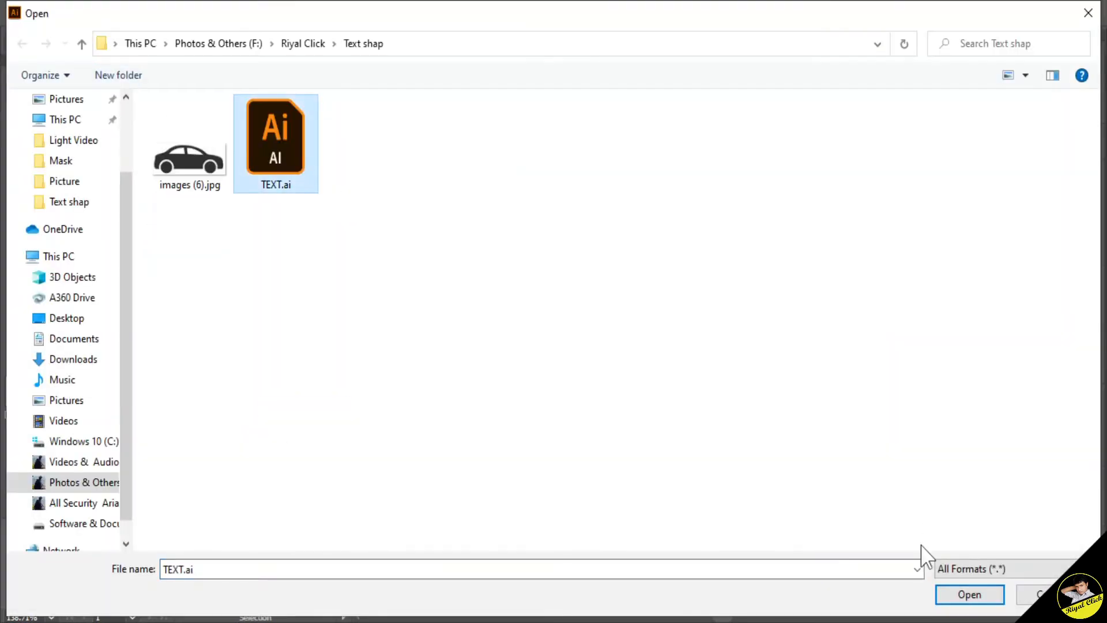
click(967, 594)
Step: Copy the text block in TEXT.ai and switch back to the car document
click(456, 336)
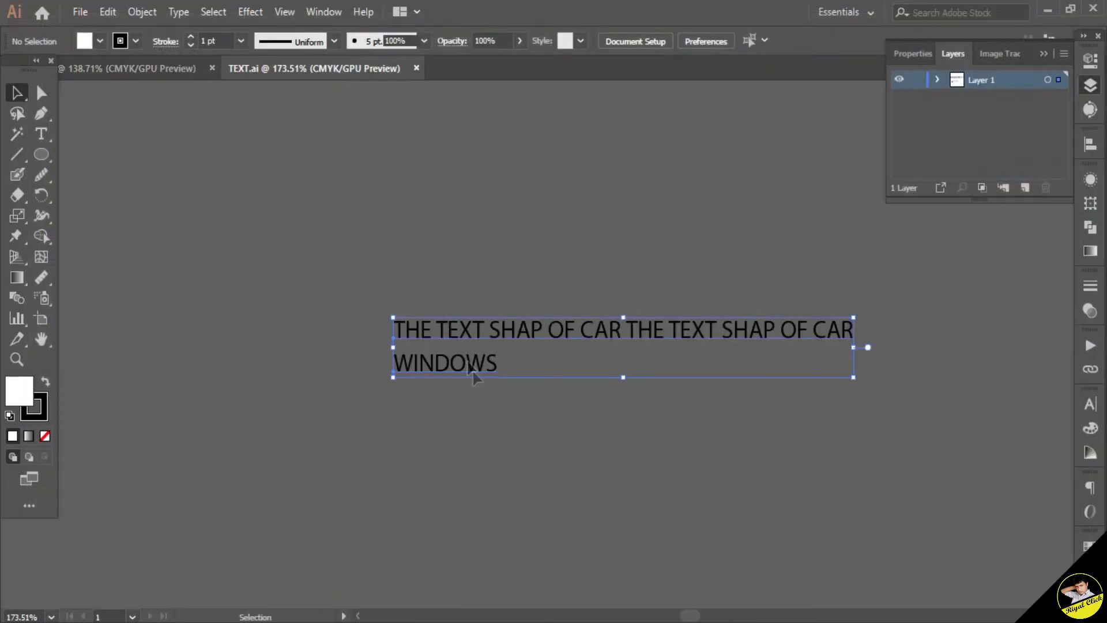
click(108, 12)
click(141, 91)
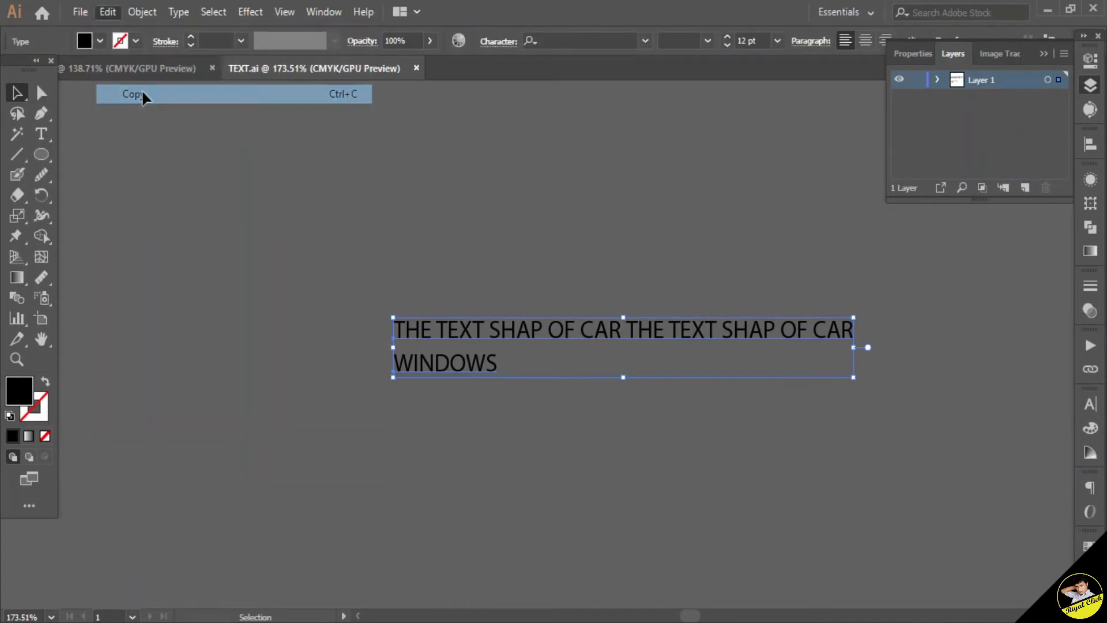
click(95, 69)
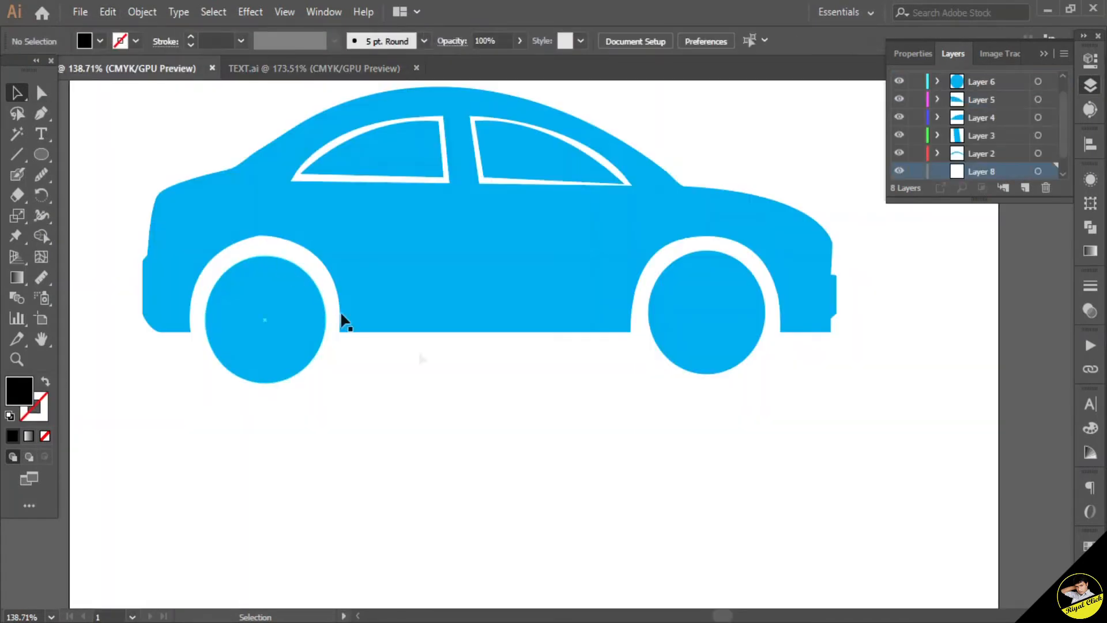
Step: Paste the text into the car document and move it below the car
click(108, 12)
click(153, 110)
drag(635, 361, 623, 458)
click(892, 531)
Step: Add a new layer, copy the text and paste a copy onto the new layer near the car
click(1003, 153)
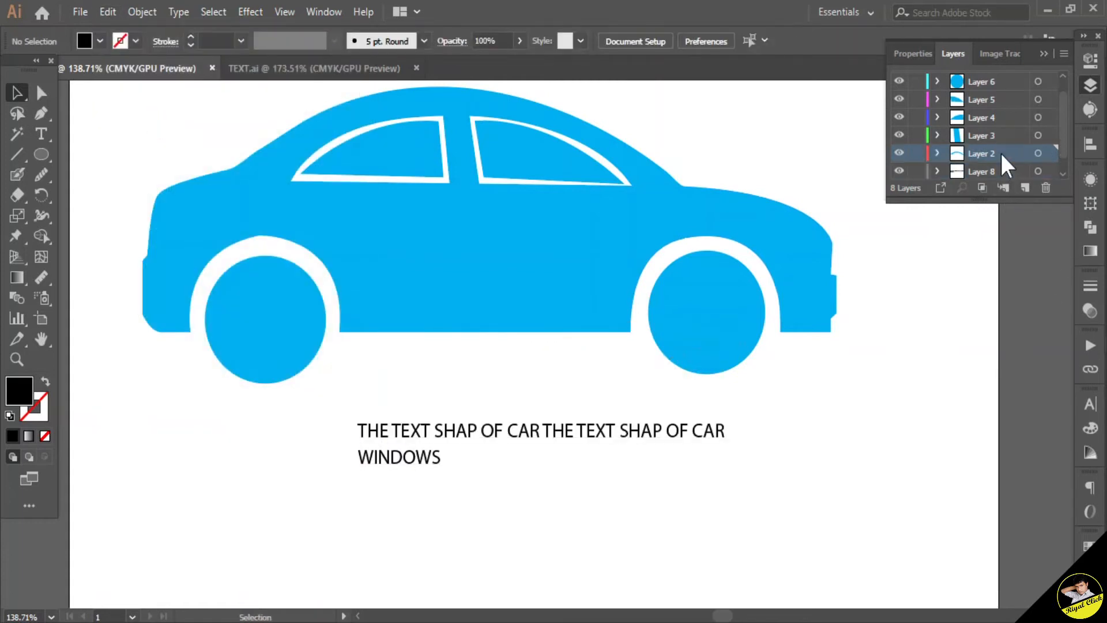
click(1026, 186)
mouse_move(1009, 153)
mouse_down()
mouse_move(1009, 171)
mouse_move(1007, 143)
mouse_move(1019, 149)
mouse_up()
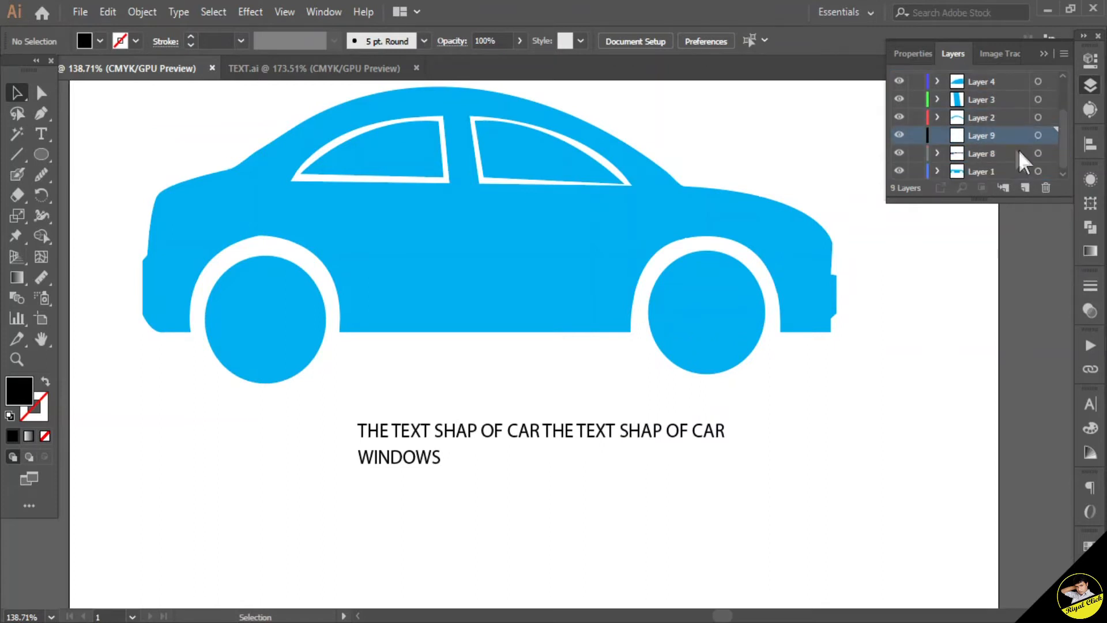
click(669, 440)
click(101, 12)
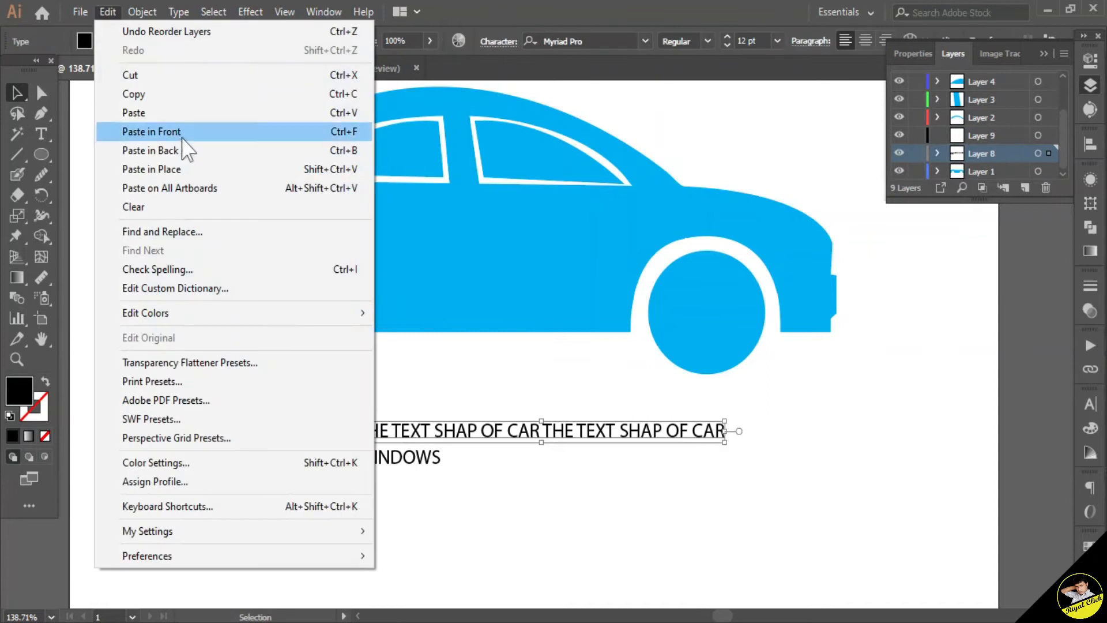
click(158, 92)
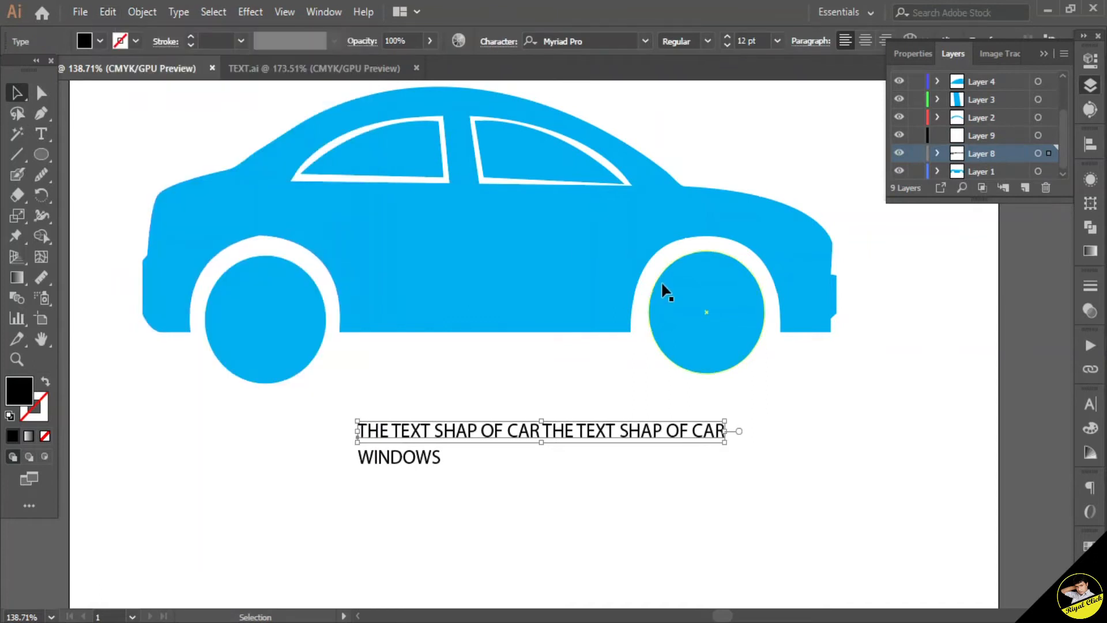
click(1004, 136)
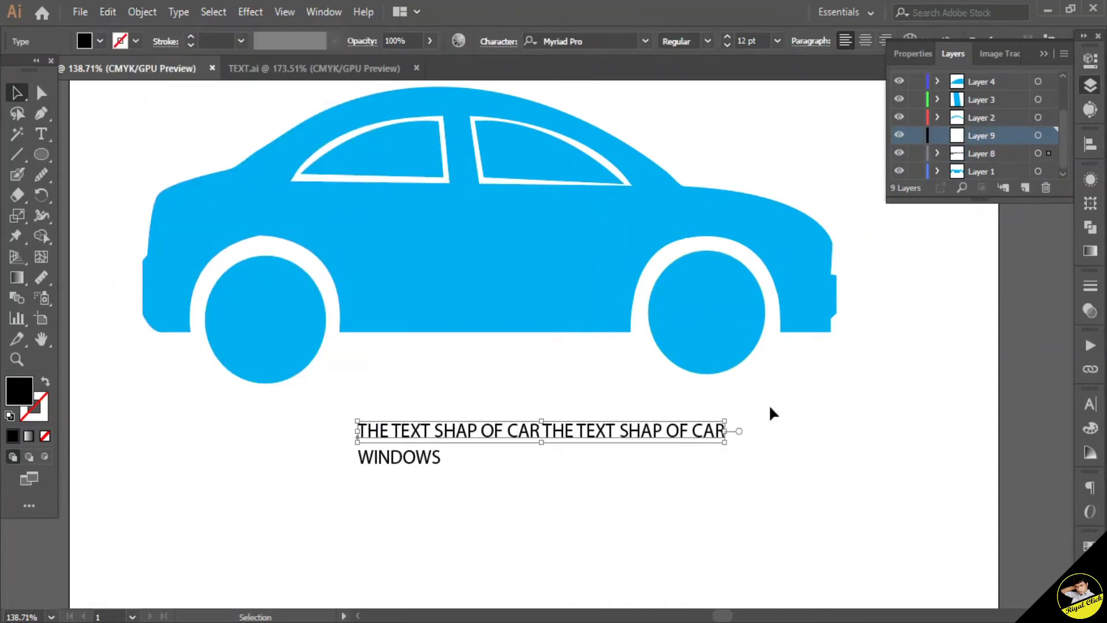
click(109, 13)
click(136, 111)
drag(557, 346, 514, 393)
Step: Select the roof shape together with the pasted text and wrap the text using Envelope Distort, Make with Top Object
click(1006, 136)
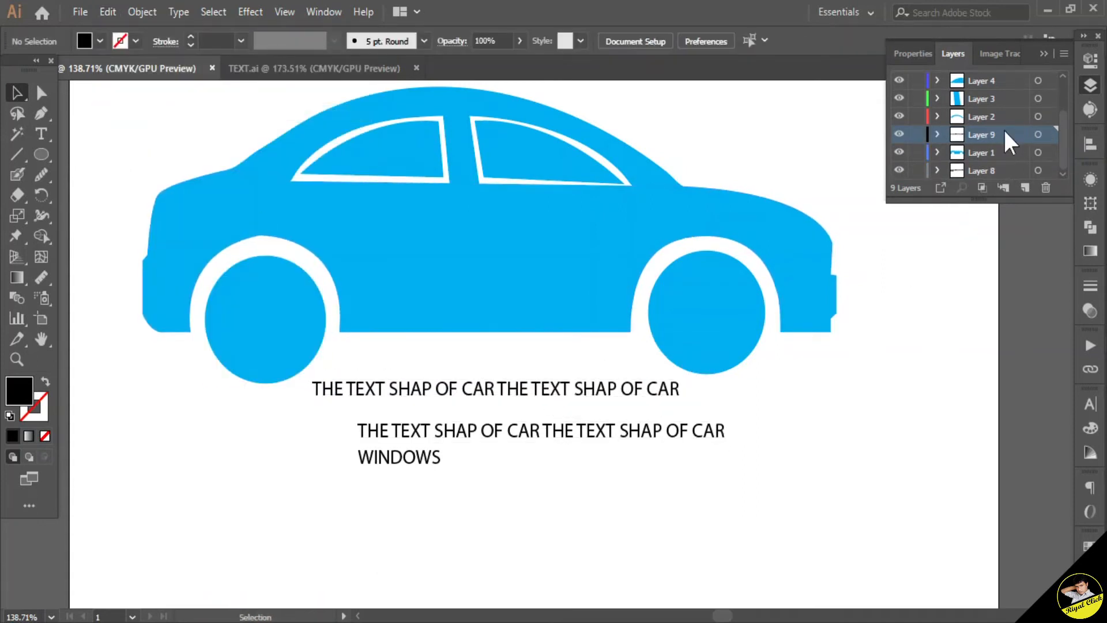
click(1050, 116)
shift+click(1050, 135)
click(141, 12)
mouse_move(258, 472)
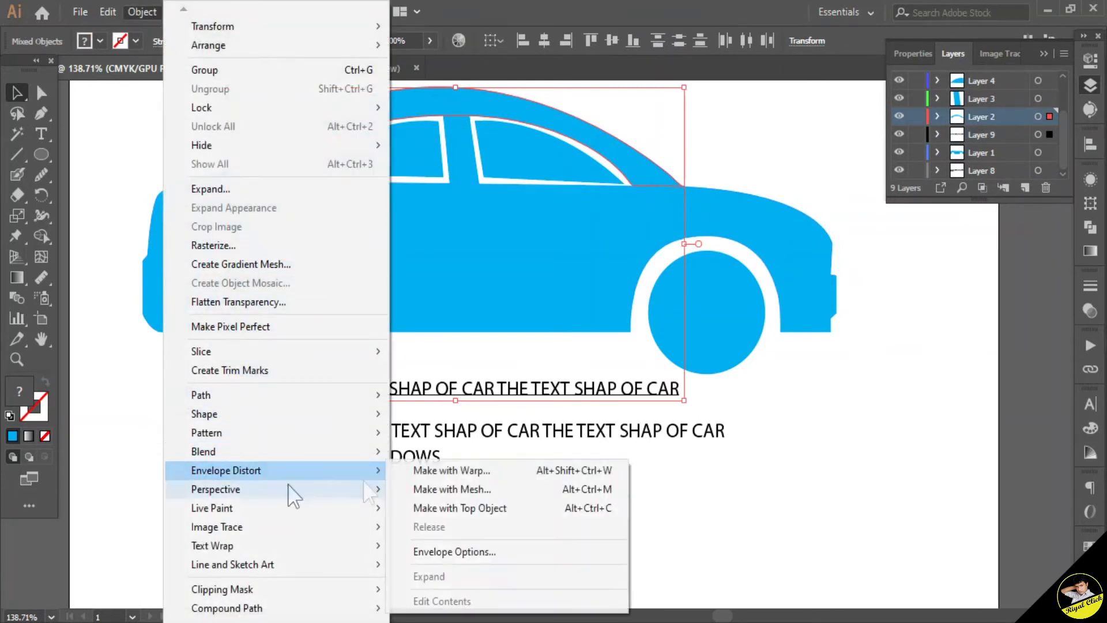
click(464, 510)
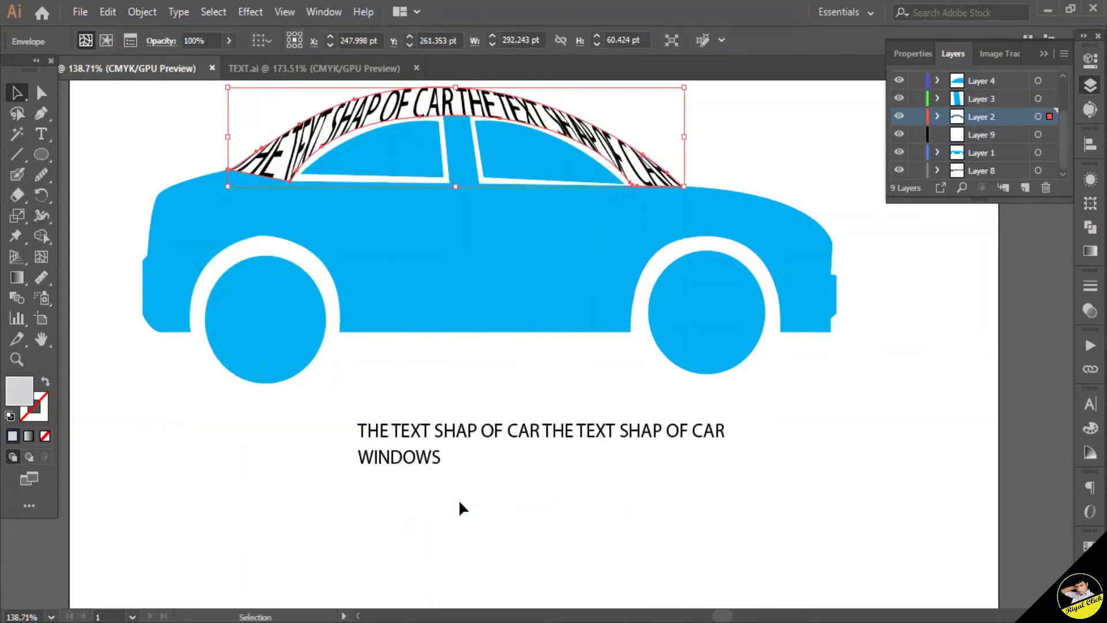
click(859, 325)
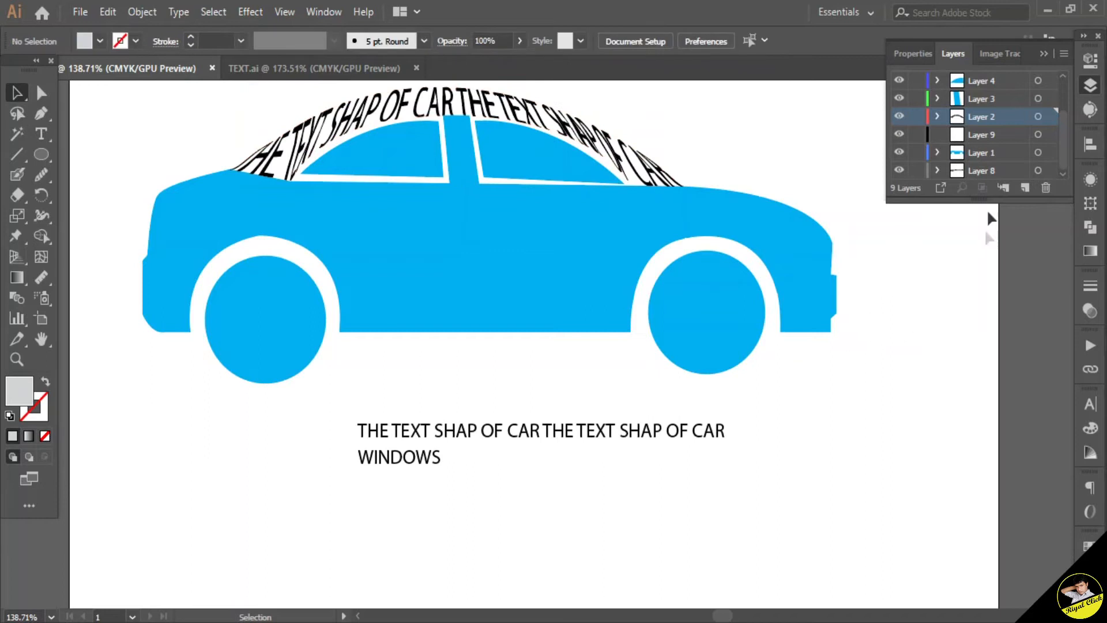
Step: Add a new layer below the car body and paste another copy of the text onto it
click(968, 151)
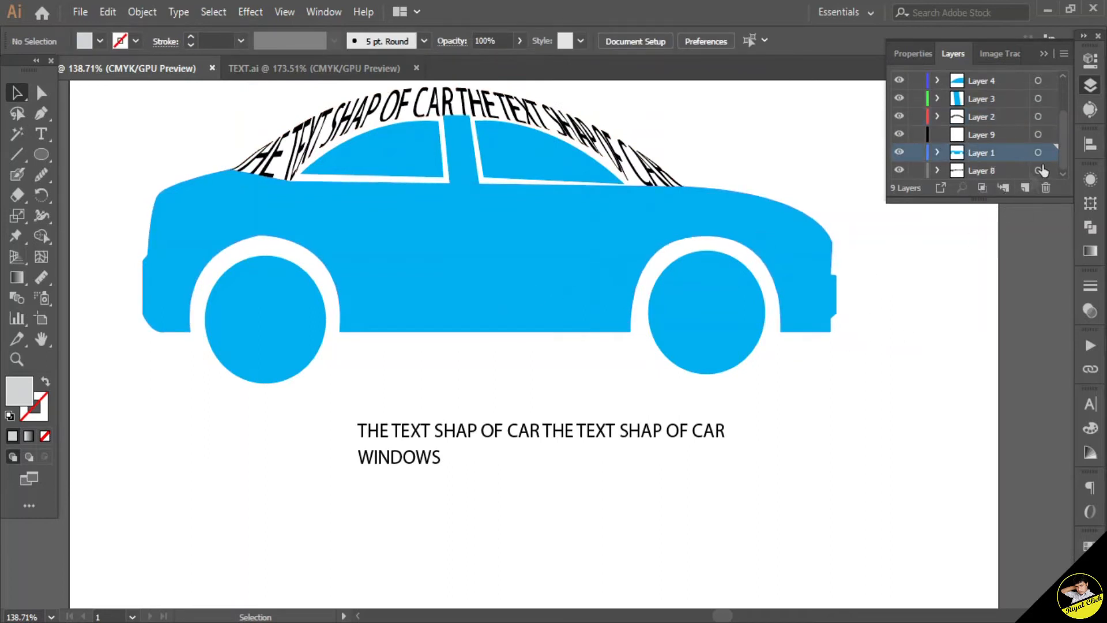
drag(1007, 169, 1005, 163)
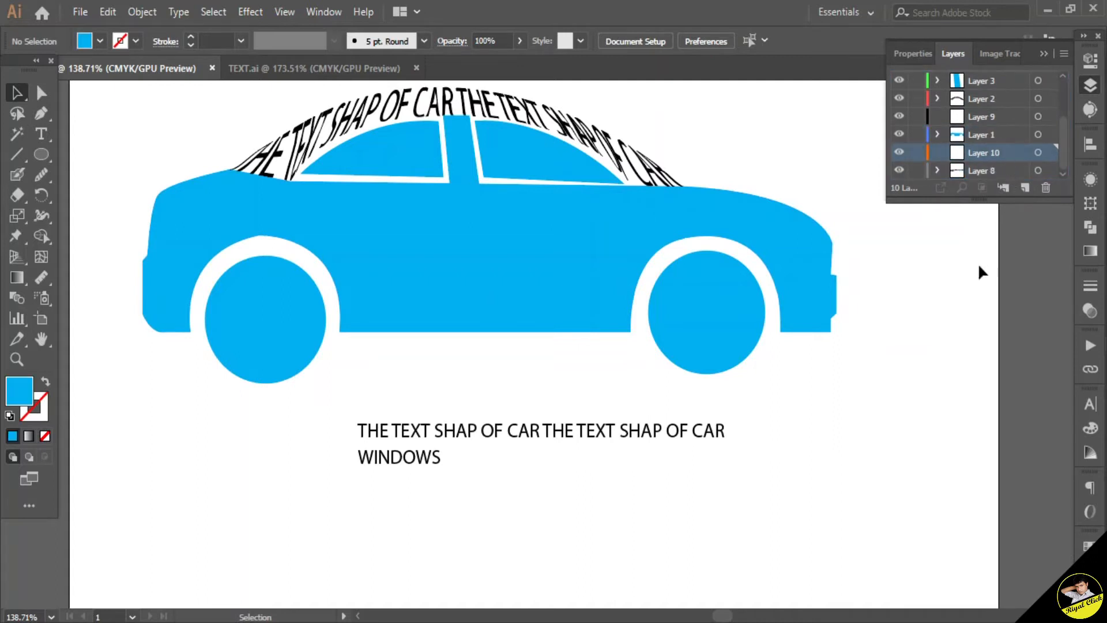
click(685, 440)
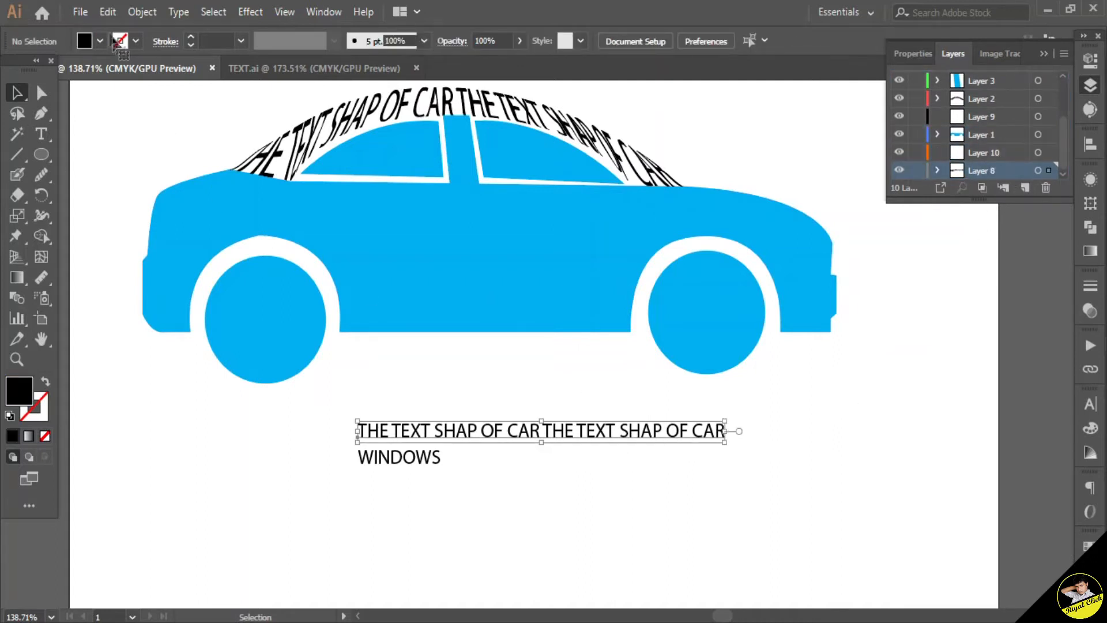
click(108, 11)
click(134, 94)
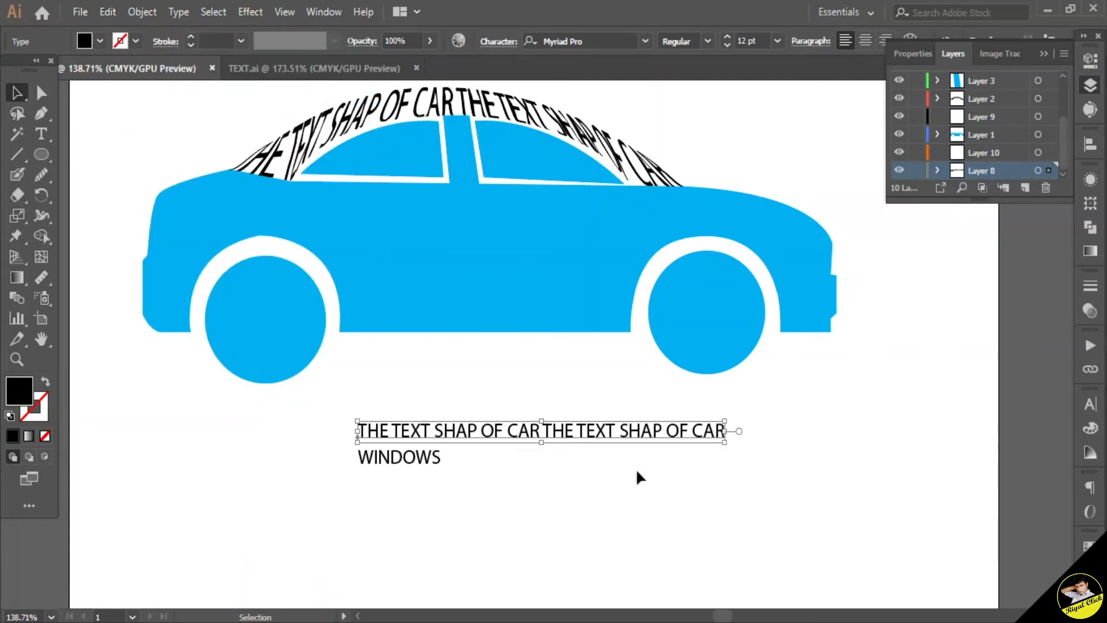
click(976, 154)
click(108, 12)
click(138, 110)
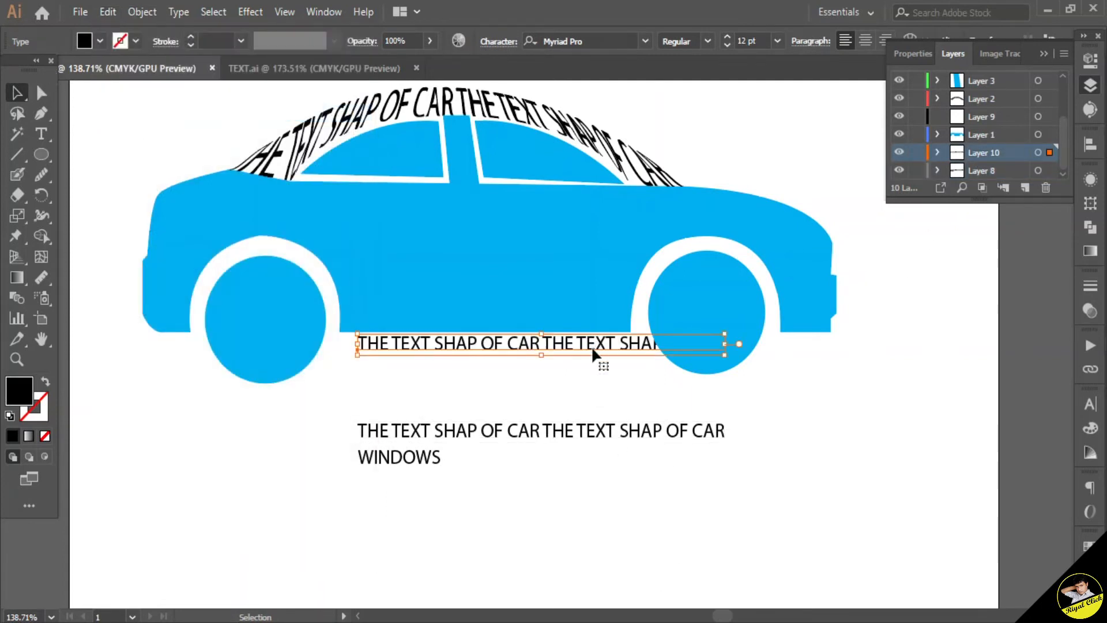
Step: Select the car body together with the pasted text and wrap it using Envelope Distort, Make with Top Object
shift+click(1050, 135)
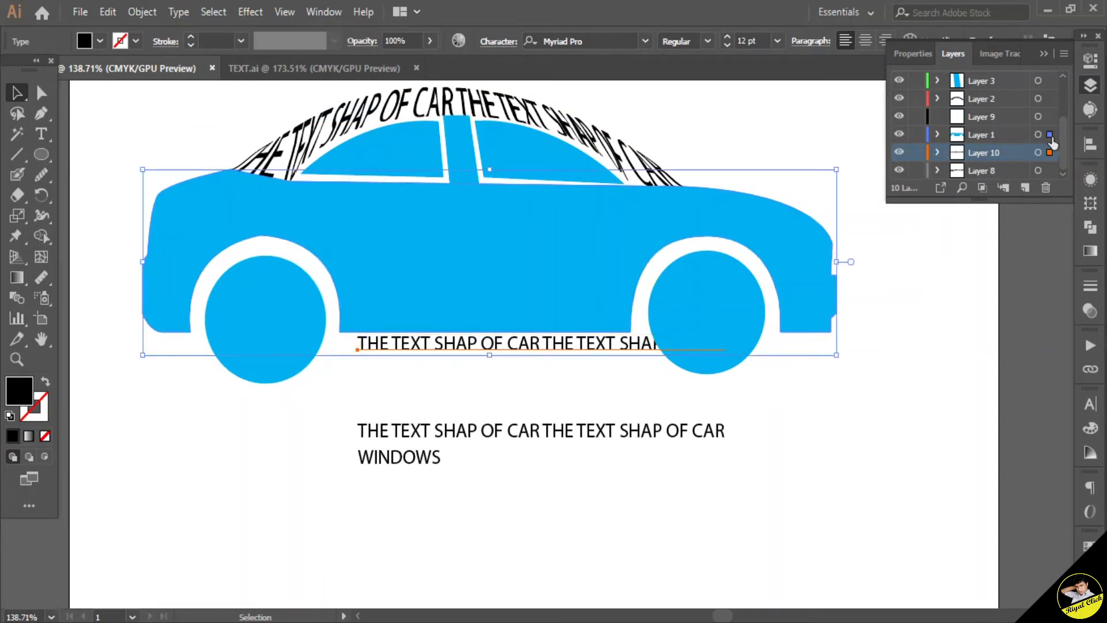
click(141, 11)
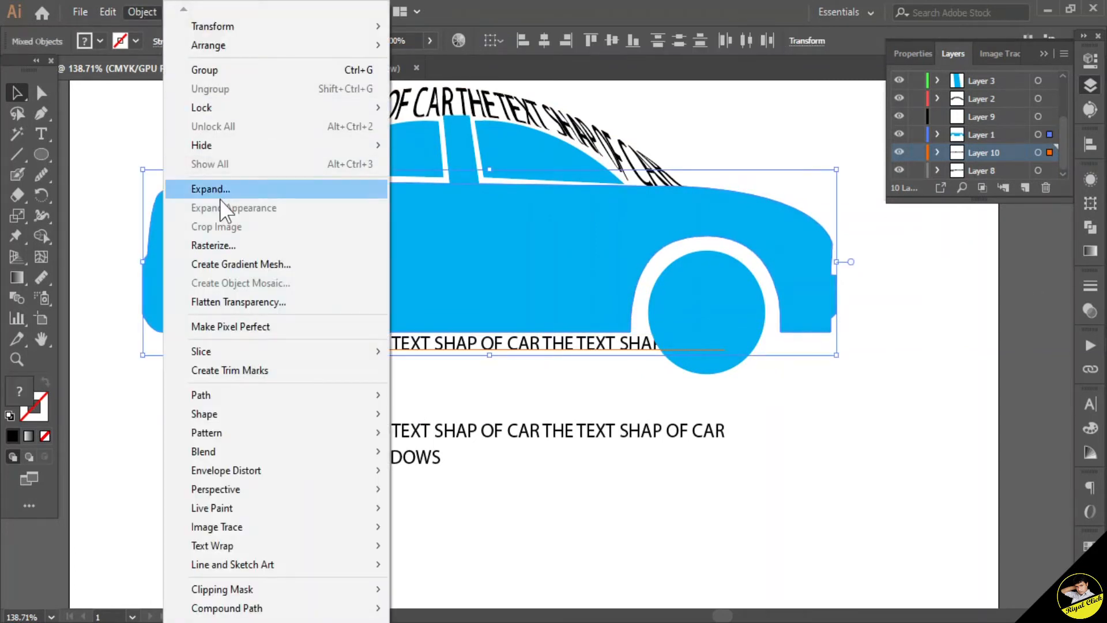
mouse_move(266, 470)
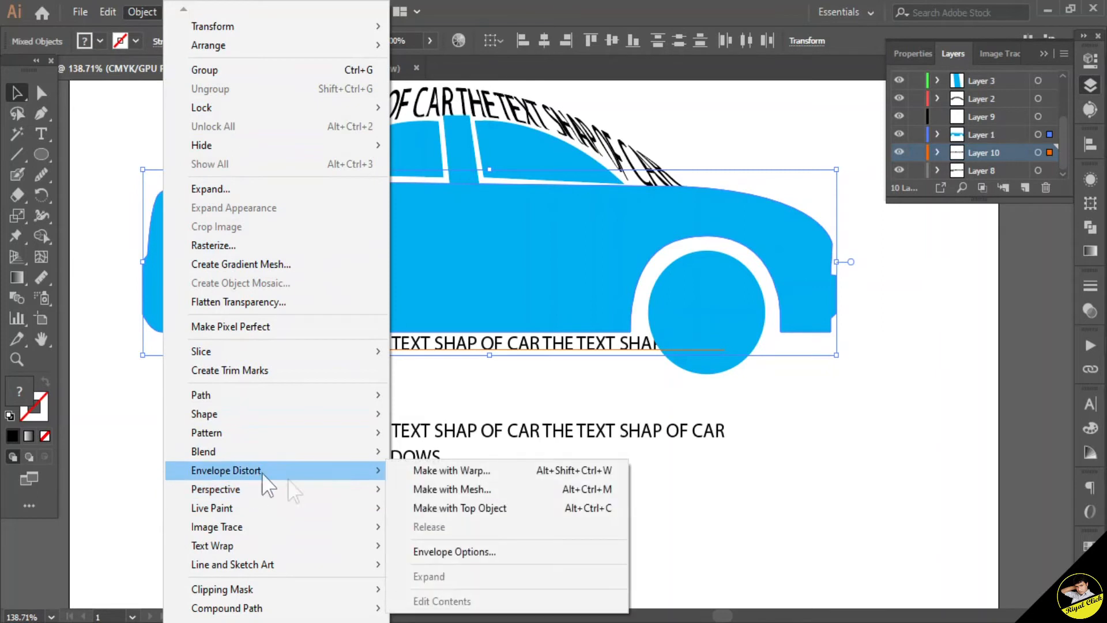
click(427, 509)
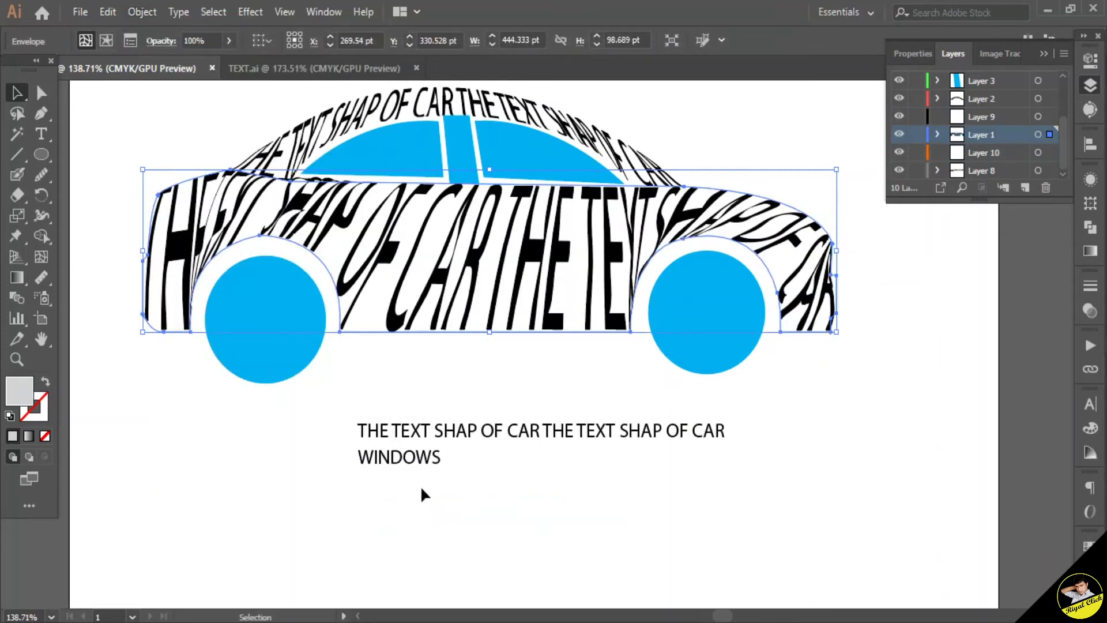
Step: Edit the body envelope's contents and set all of its text to Bold
double_click(461, 301)
click(463, 303)
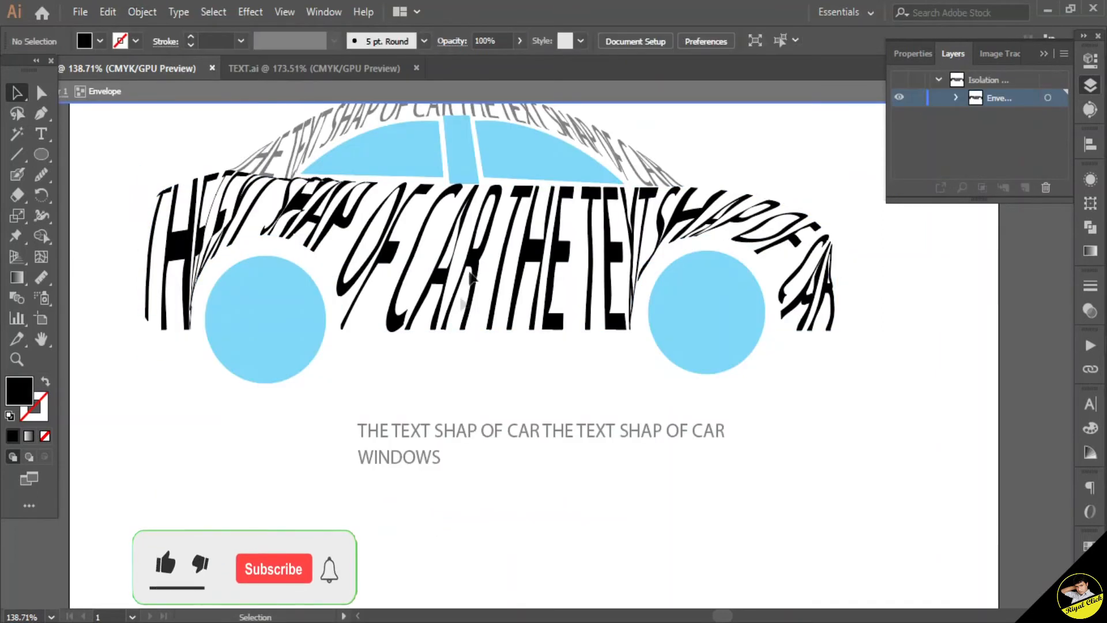
double_click(482, 257)
key(ctrl+a)
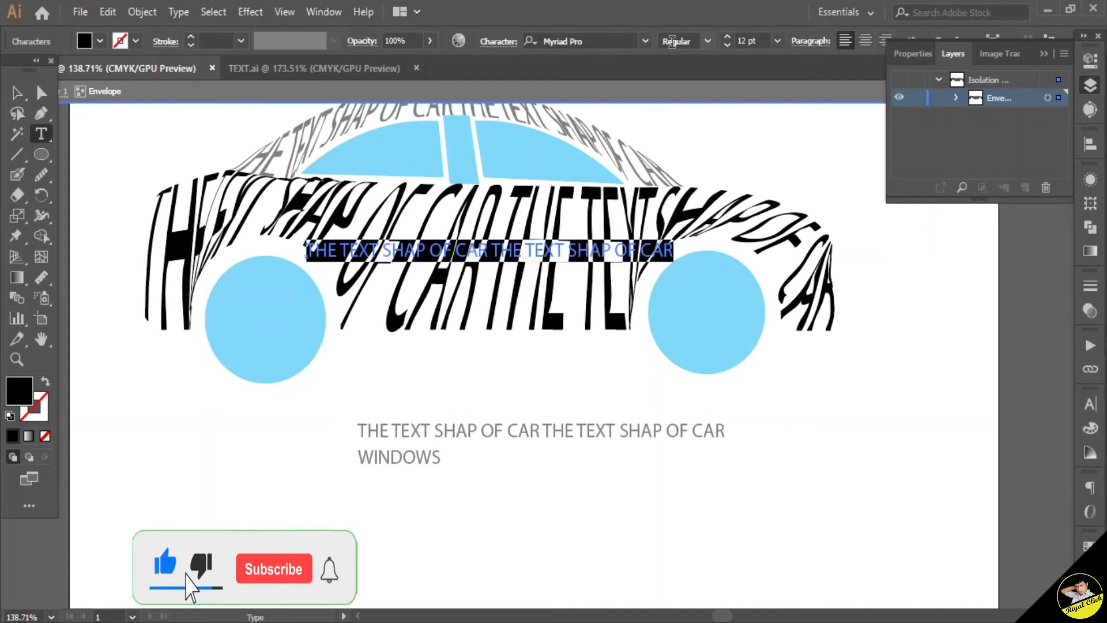
click(707, 42)
click(684, 209)
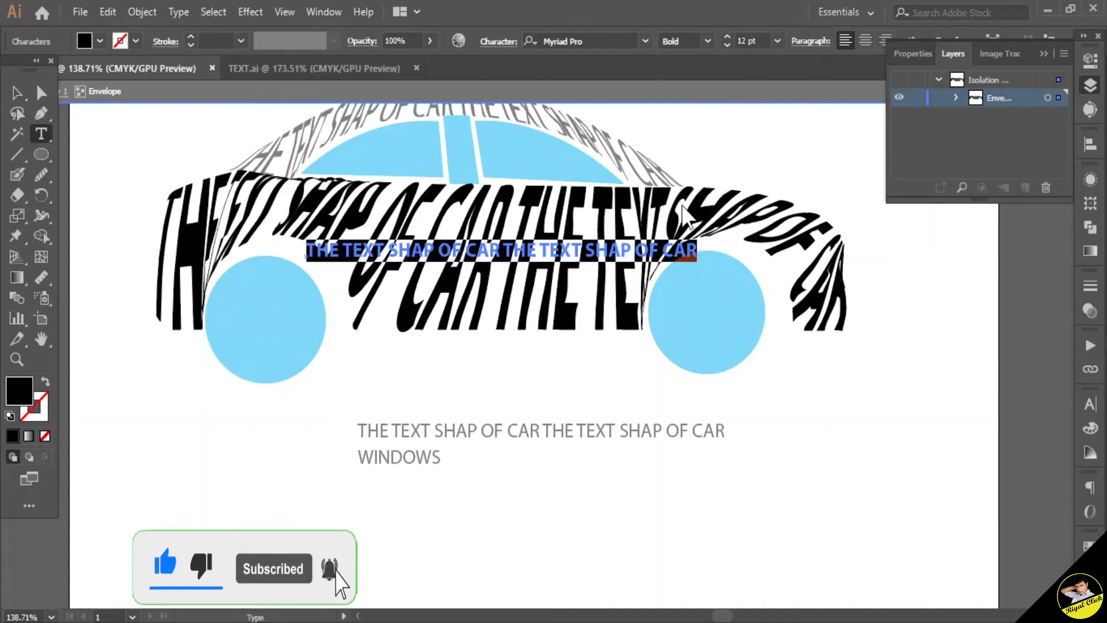
ctrl+click(530, 376)
click(16, 97)
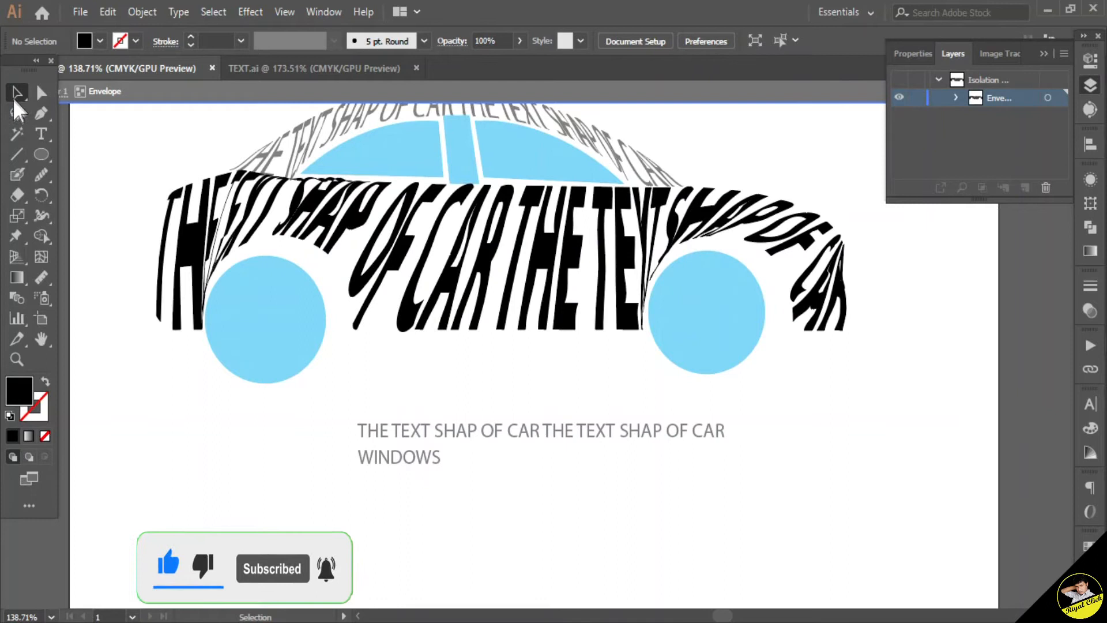
double_click(595, 365)
Step: Add a new layer just below the window pillar's layer and paste a copy of the WINDOWS text onto it
click(455, 154)
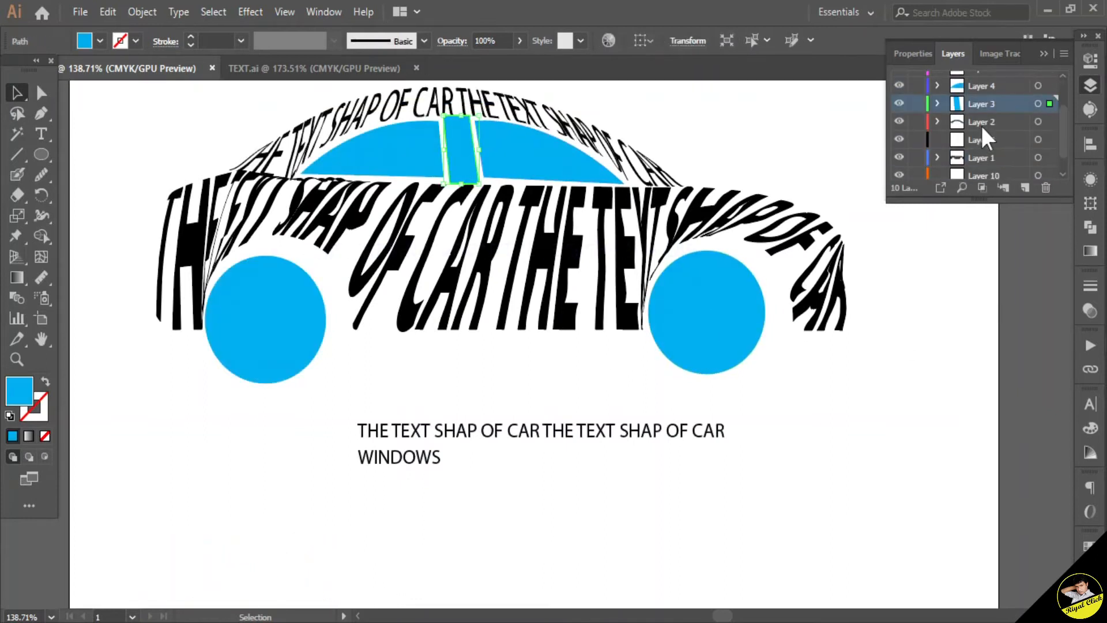
click(985, 121)
click(1025, 188)
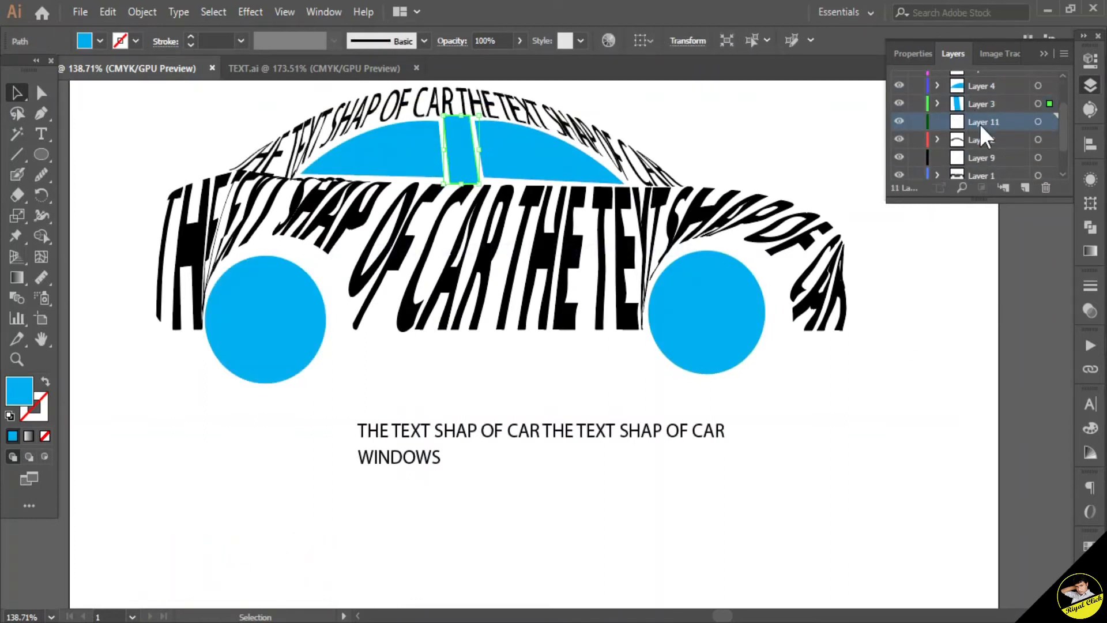
click(435, 457)
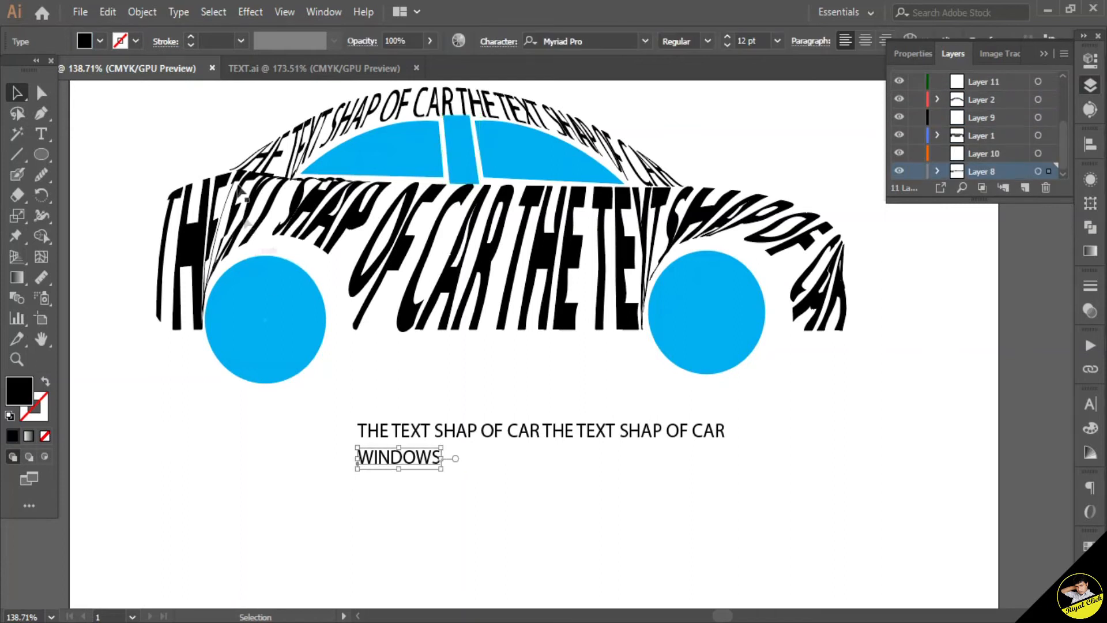
click(108, 11)
click(136, 92)
scroll(1062, 129, up, 2)
click(989, 124)
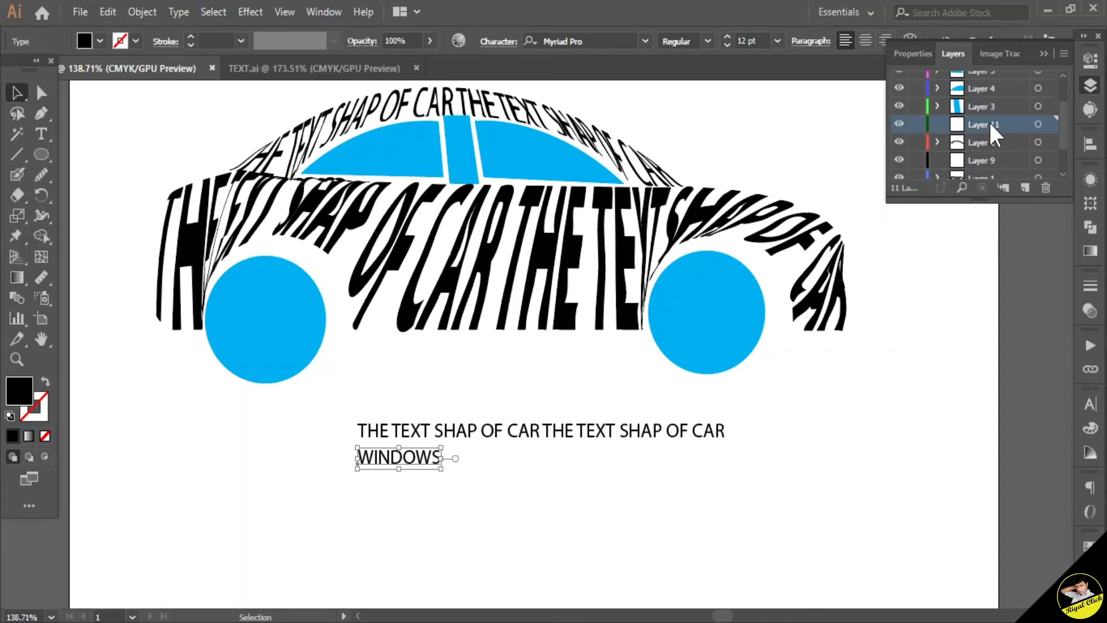
click(107, 11)
click(135, 110)
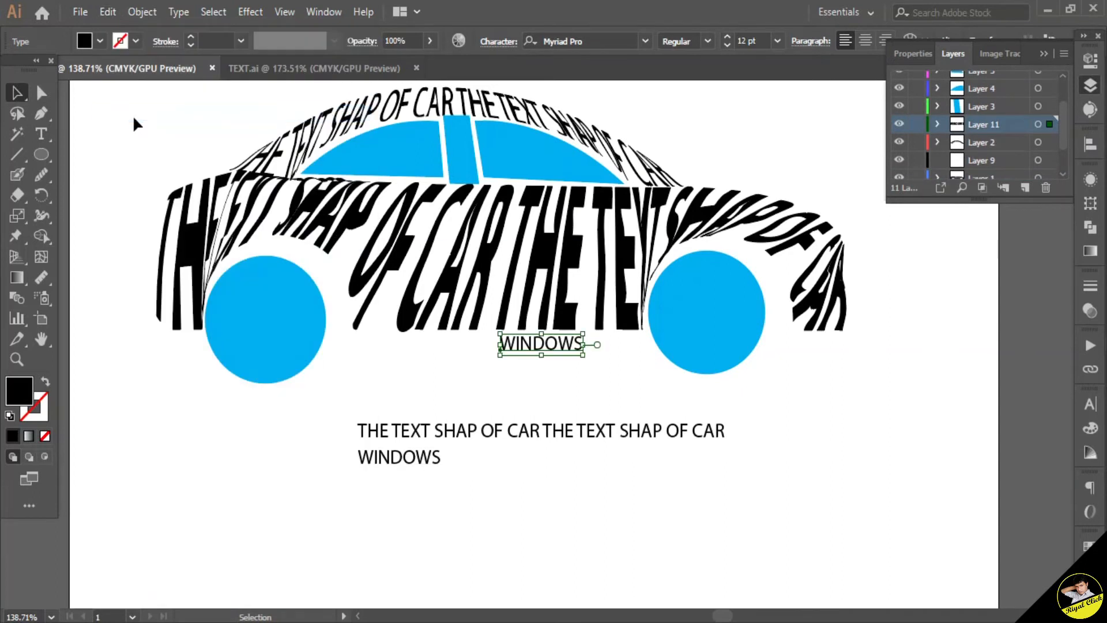
Step: Rotate the WINDOWS copy upright and wrap it into the window pillar using Envelope Distort, Make with Top Object
drag(564, 349, 568, 323)
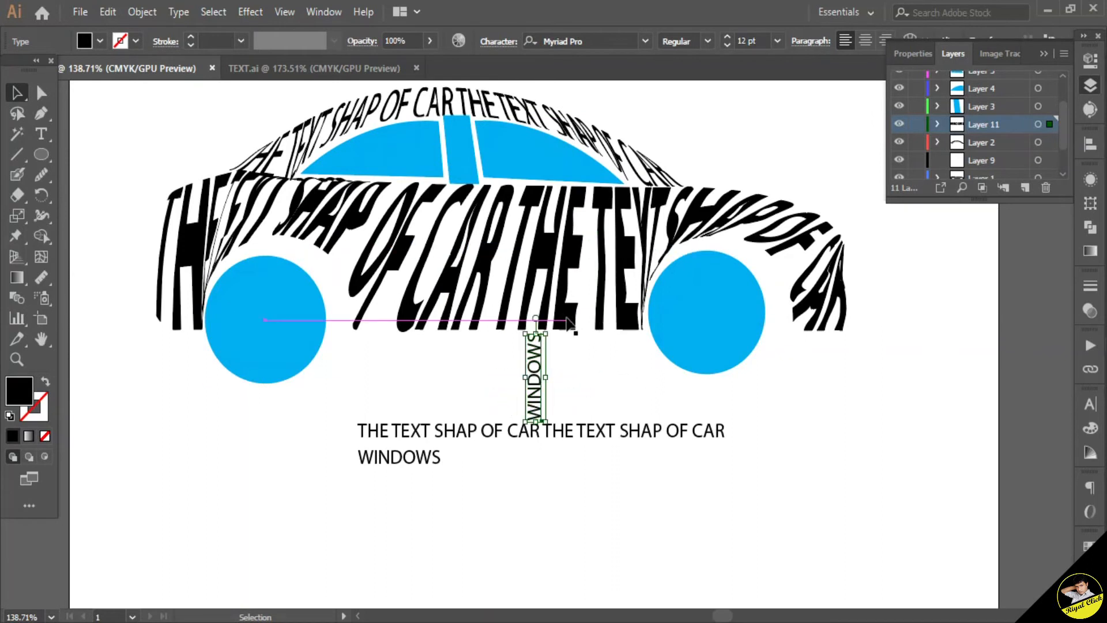
shift+click(1050, 107)
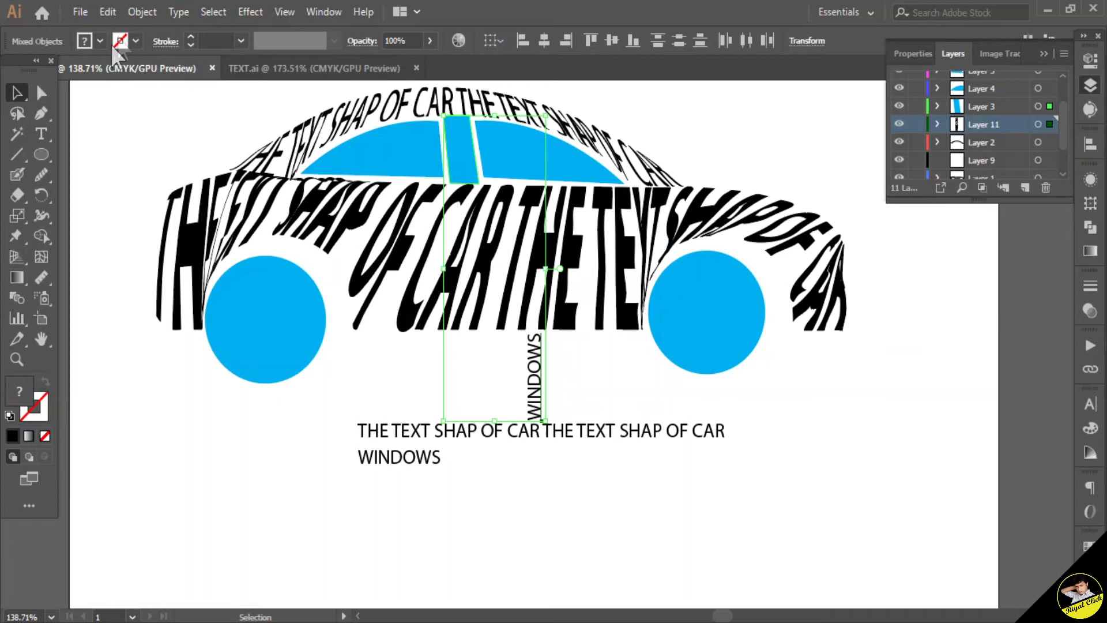
click(142, 11)
mouse_move(277, 479)
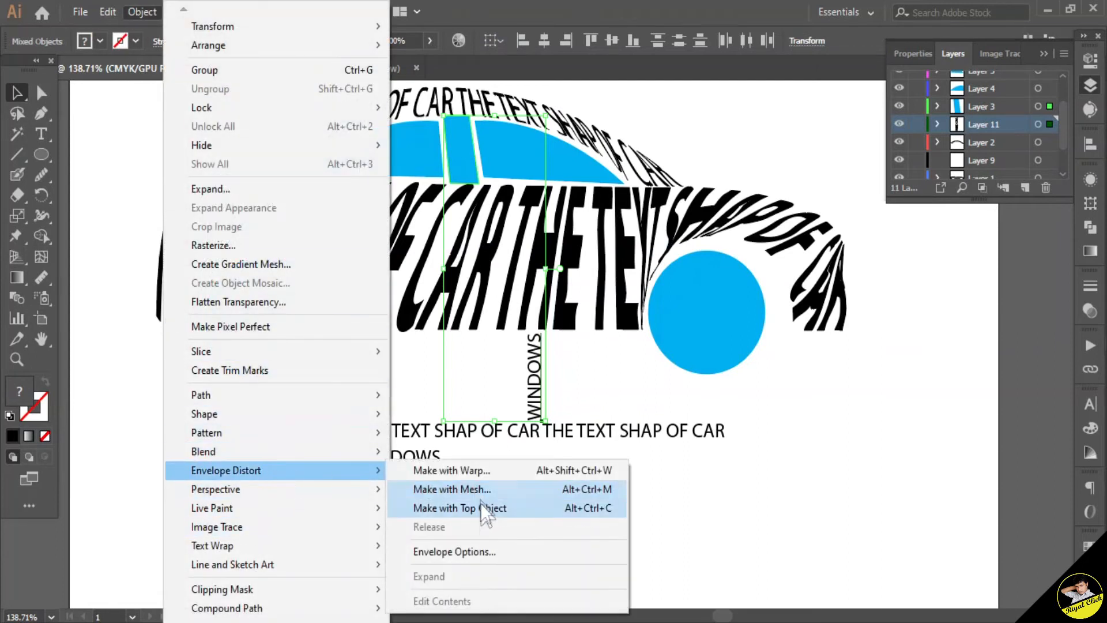
click(480, 509)
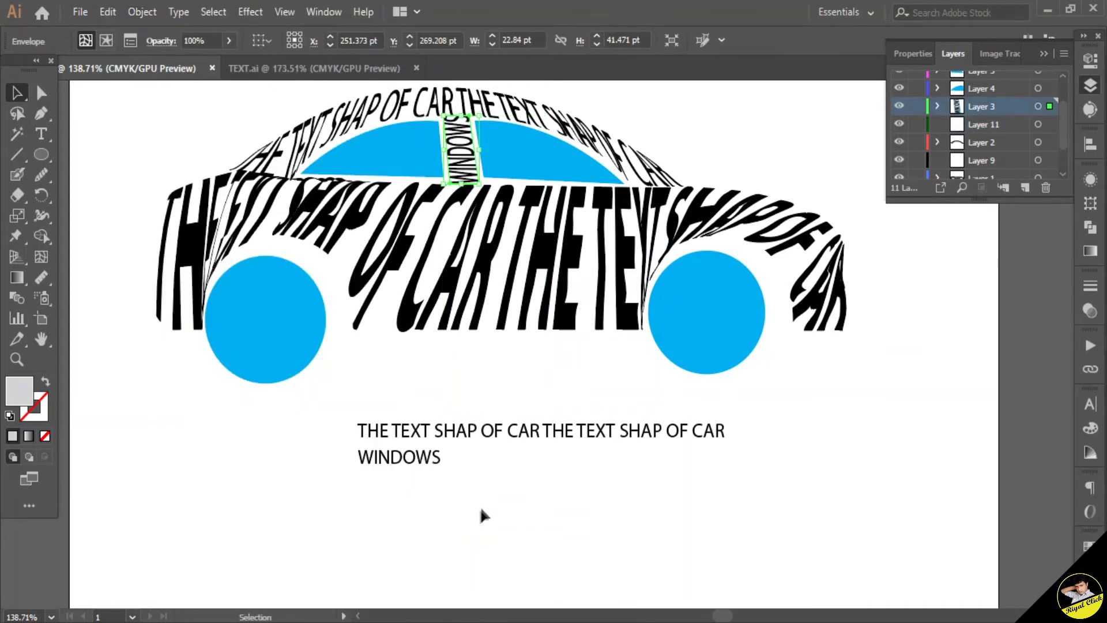
Step: Add a new layer below the rear window's layer and copy the WINDOWS text
click(559, 386)
click(552, 154)
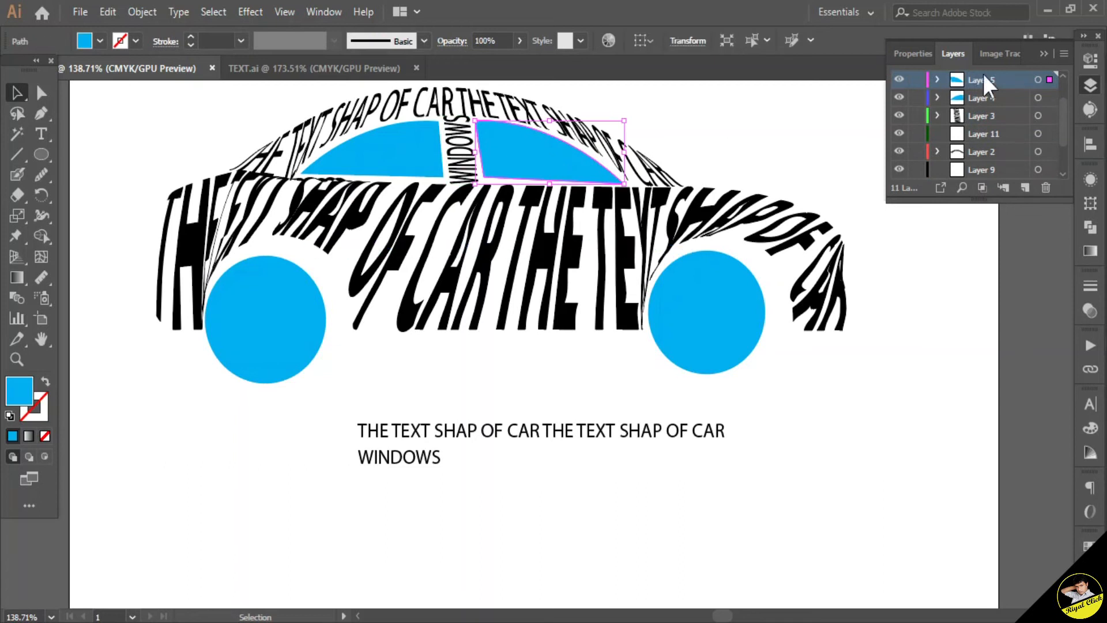
click(1026, 184)
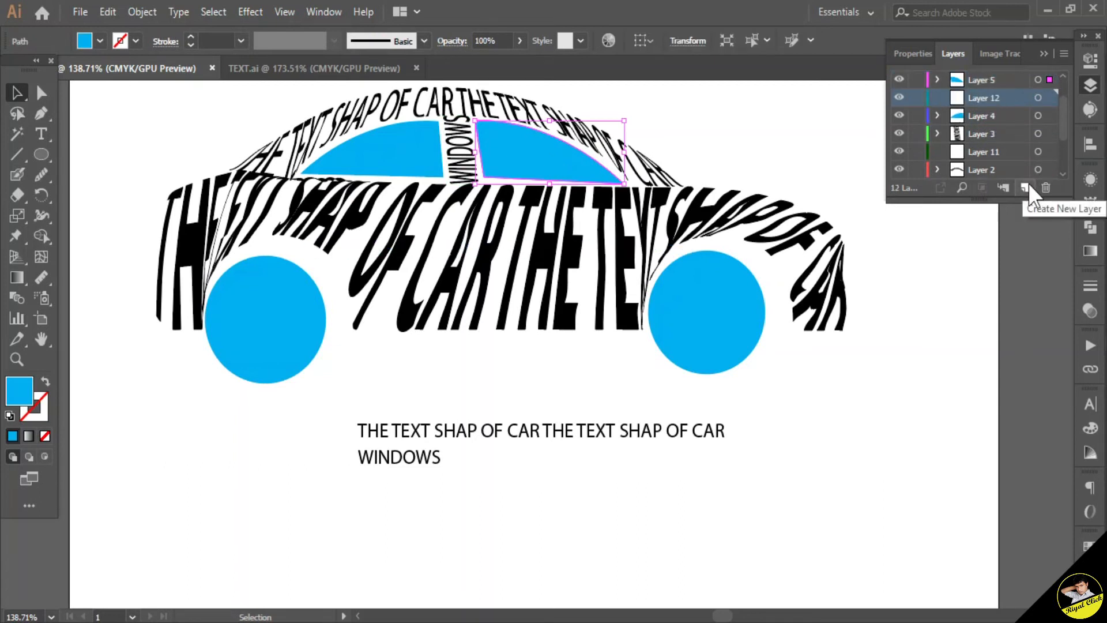
click(445, 462)
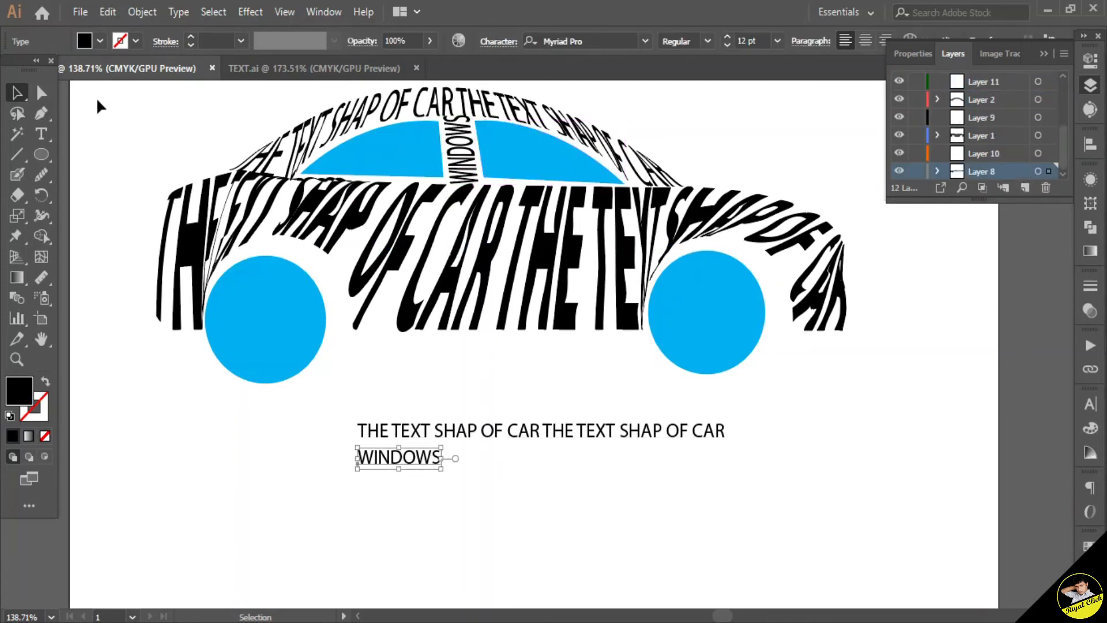
click(108, 11)
click(156, 97)
Step: Select the pasted WINDOWS text with the rear window and wrap it using Envelope Distort, Make with Top Object
drag(1064, 149, 1073, 112)
click(981, 119)
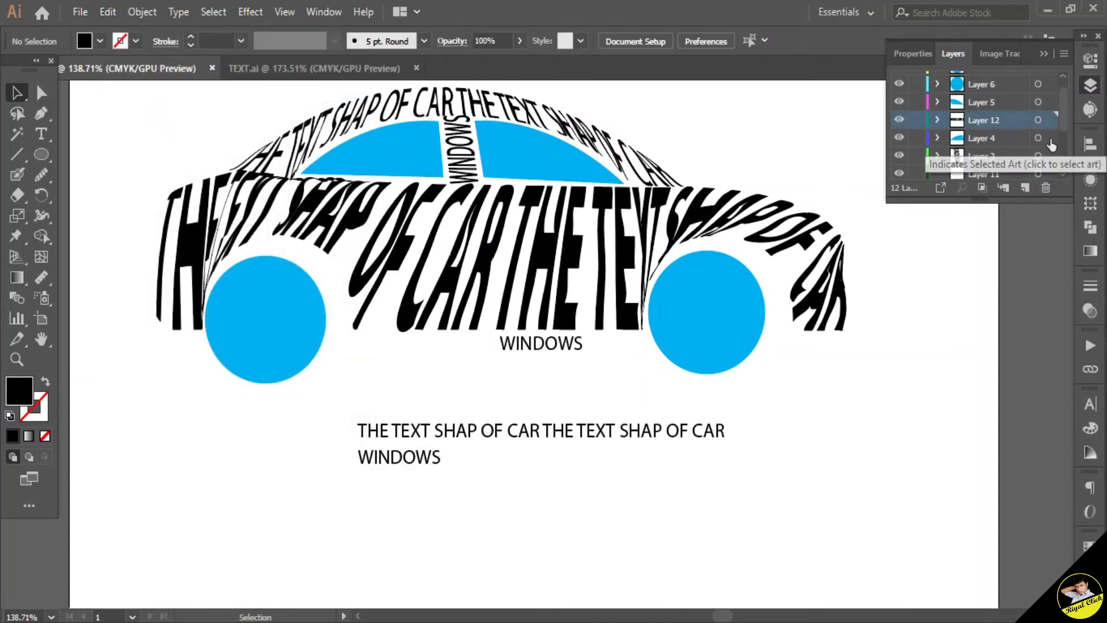
click(1050, 120)
shift+click(1049, 102)
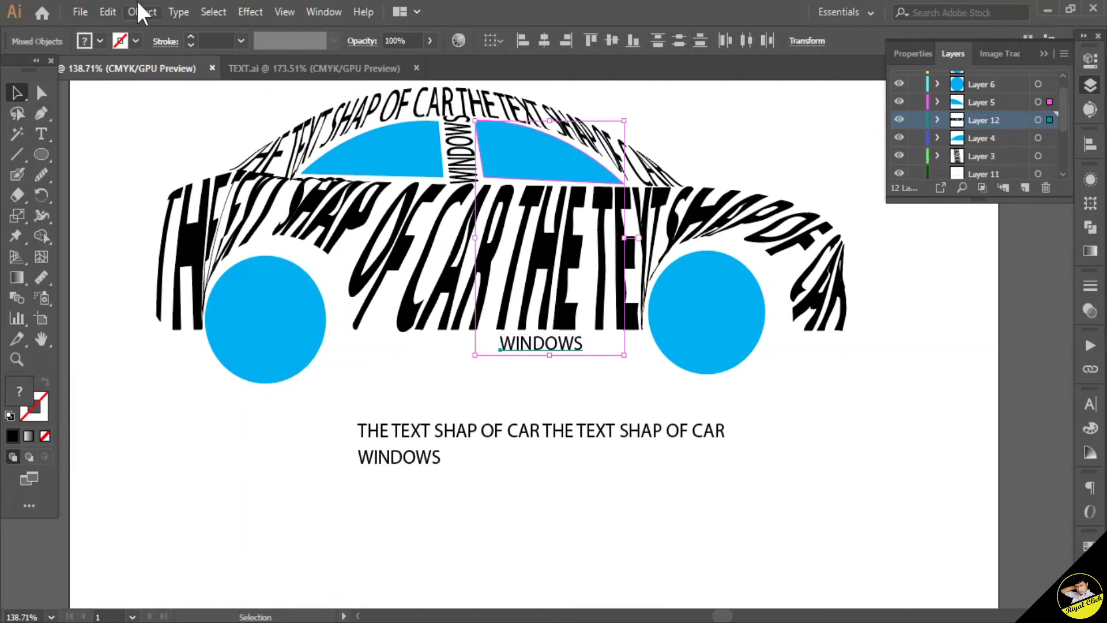
click(142, 12)
mouse_move(242, 466)
click(476, 507)
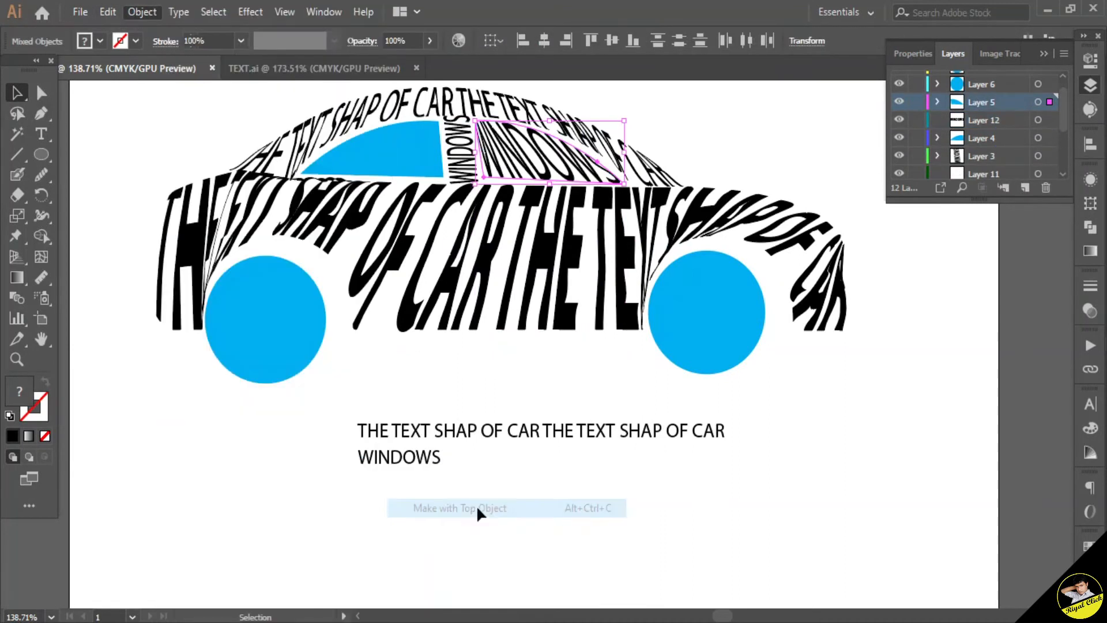
click(721, 434)
click(808, 392)
Step: Add another new layer near the front window's layer and copy the WINDOWS text again
scroll(1068, 148, up, 3)
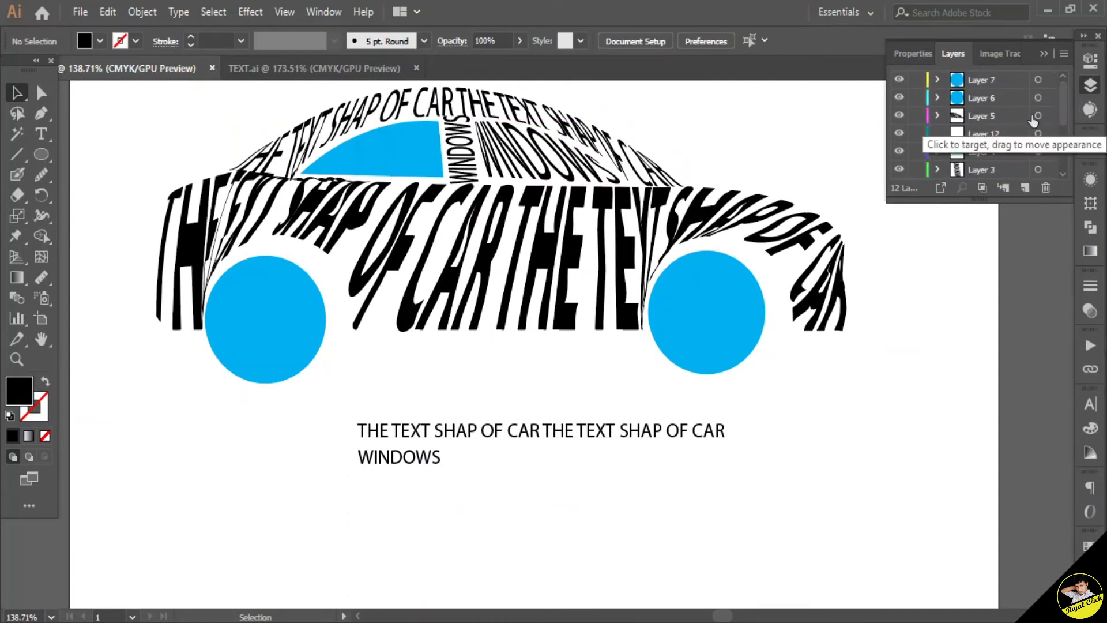
click(1000, 151)
click(1024, 188)
drag(1003, 155, 995, 105)
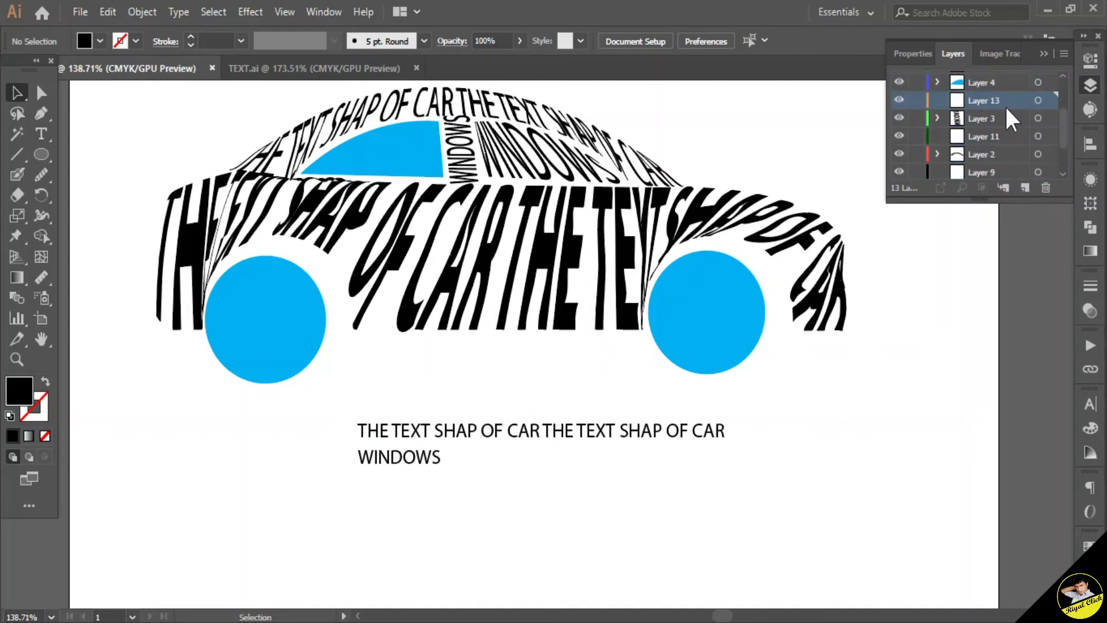
click(383, 463)
click(383, 477)
click(109, 12)
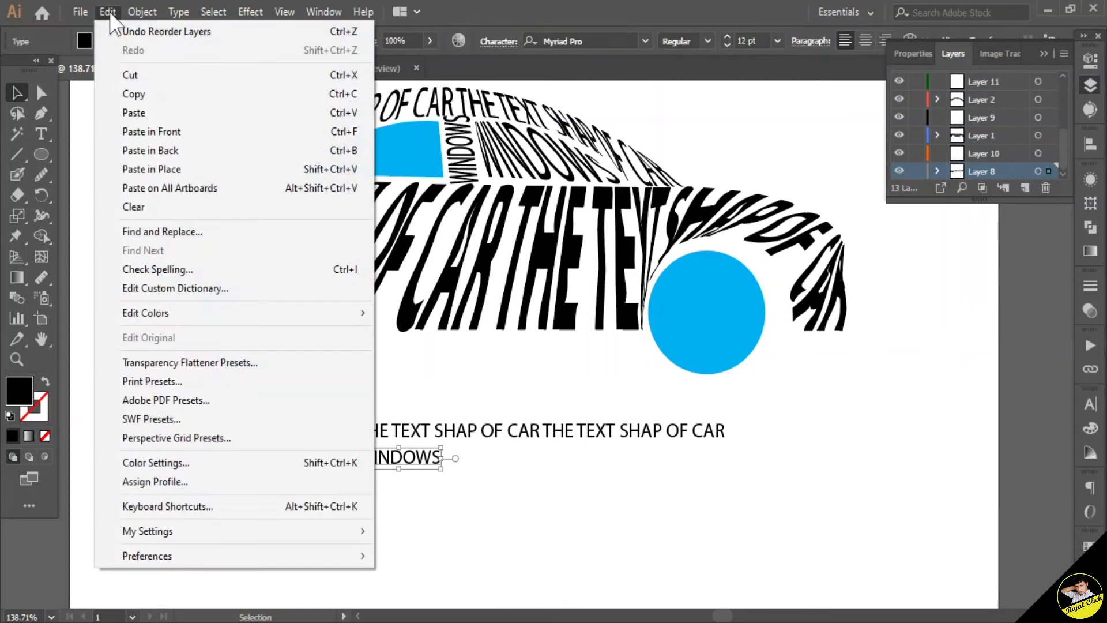
click(136, 106)
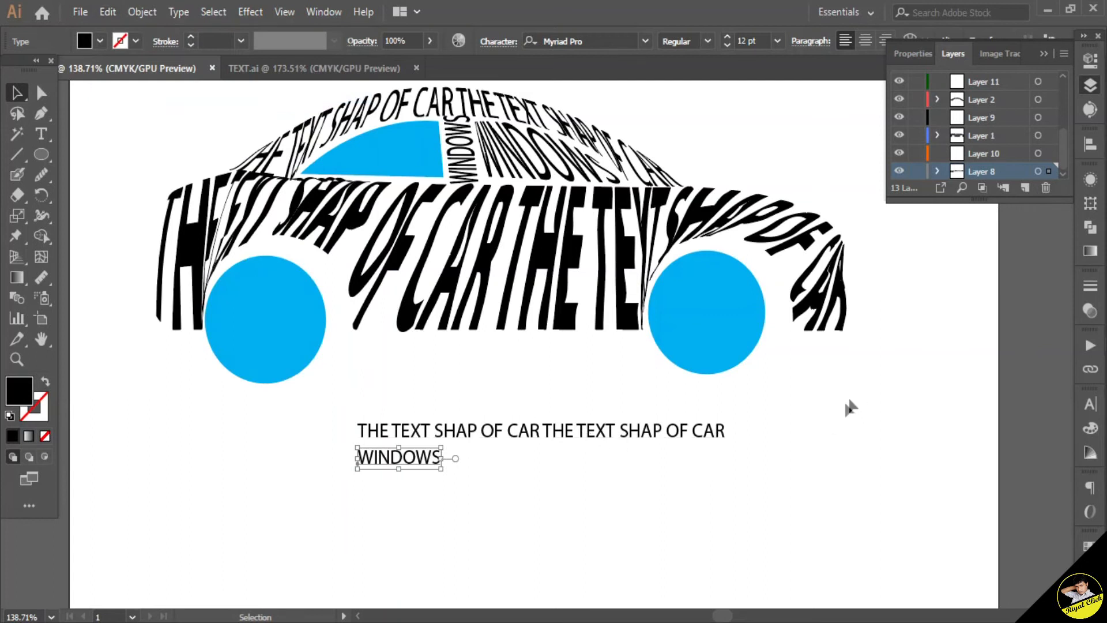
Step: Paste the WINDOWS copy and move its layer below the front window's layer
drag(1061, 138, 1070, 86)
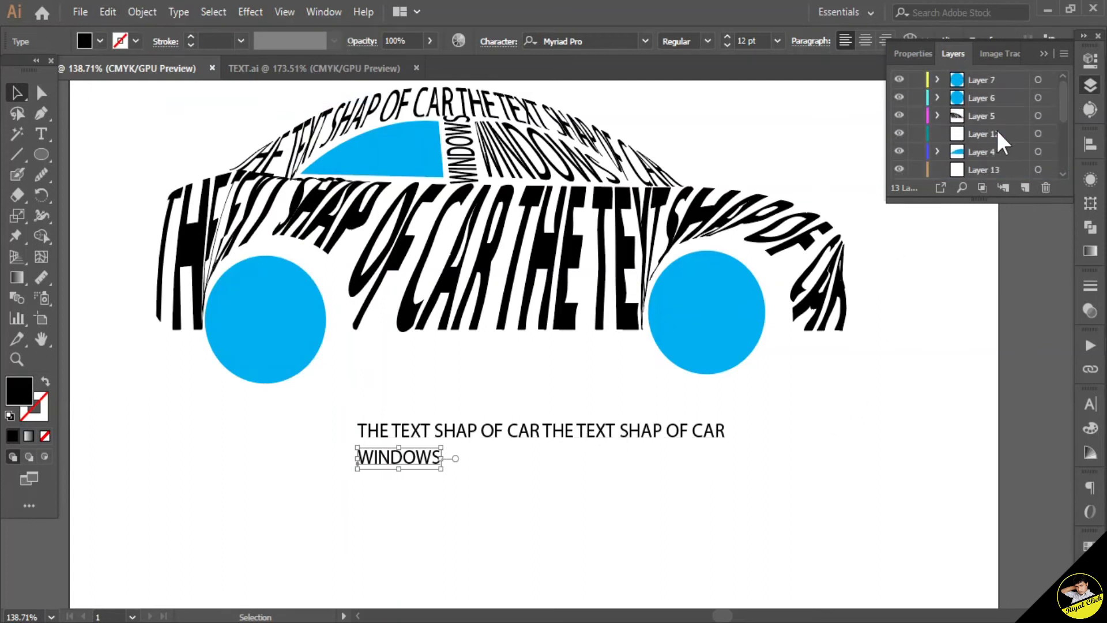
click(109, 11)
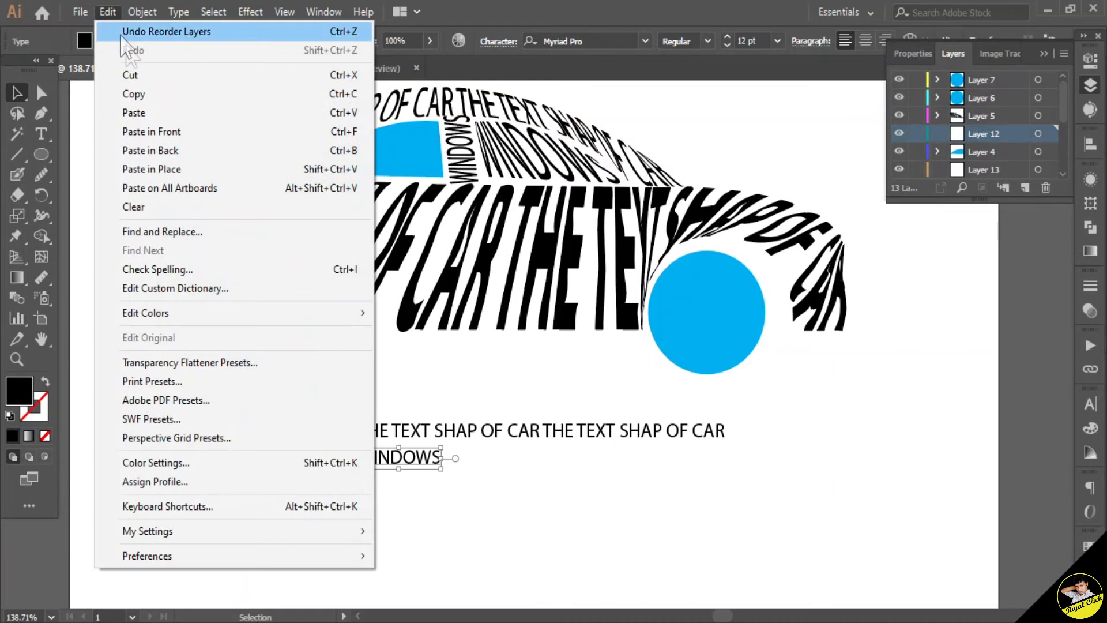
click(136, 113)
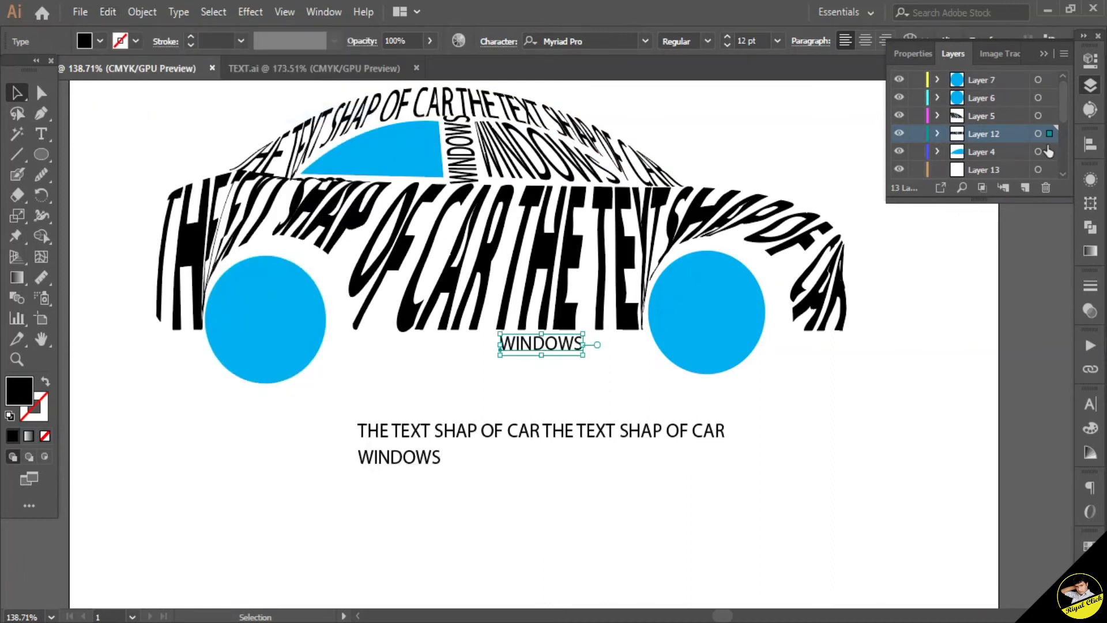
drag(1000, 134, 1000, 157)
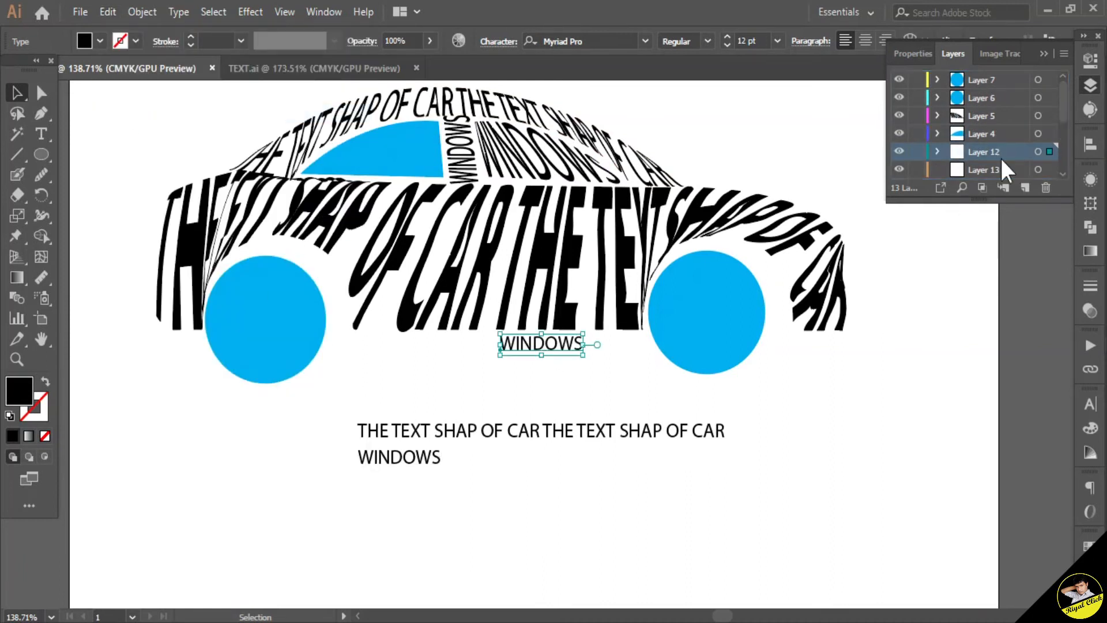
Step: Select the front window with the WINDOWS copy and wrap it using Envelope Distort, Make with Top Object
click(1052, 134)
click(1050, 151)
shift+click(1050, 134)
click(142, 11)
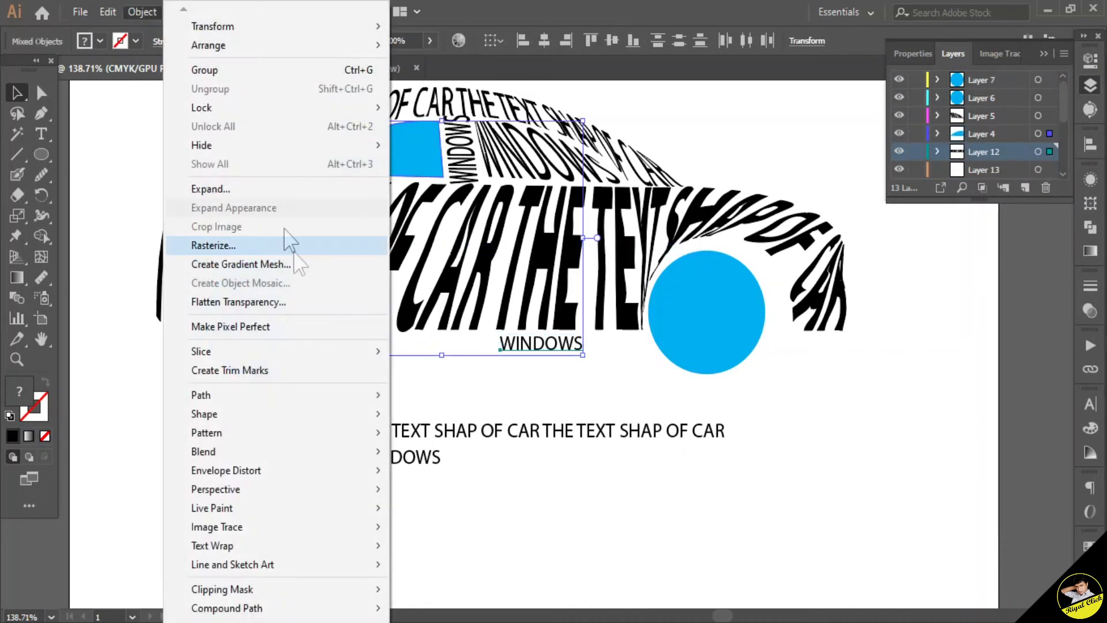
mouse_move(300, 470)
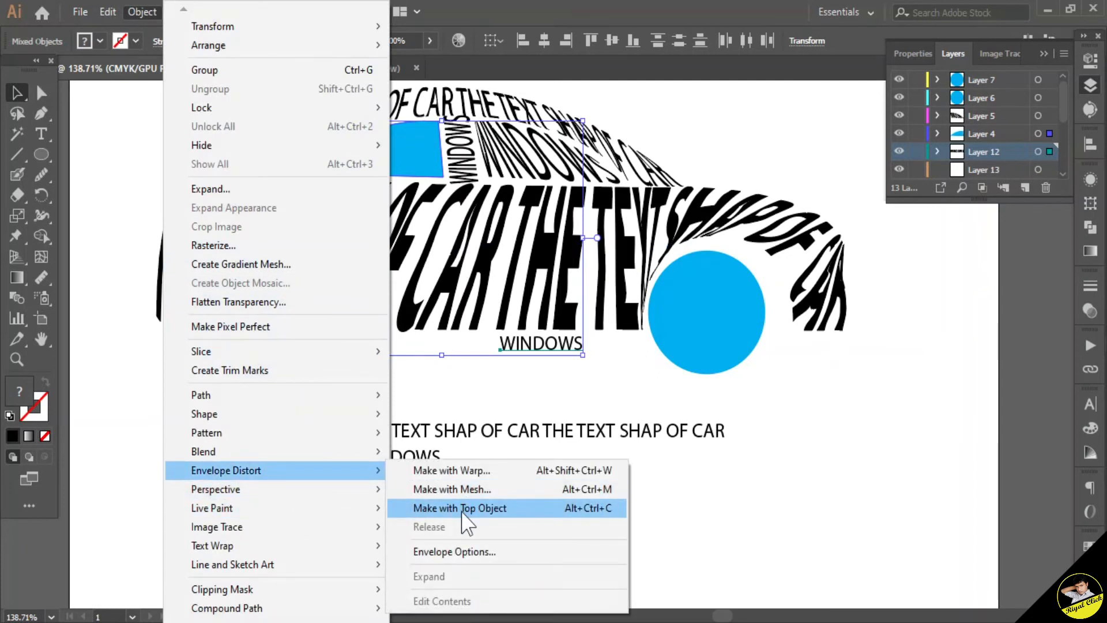
click(462, 508)
click(537, 403)
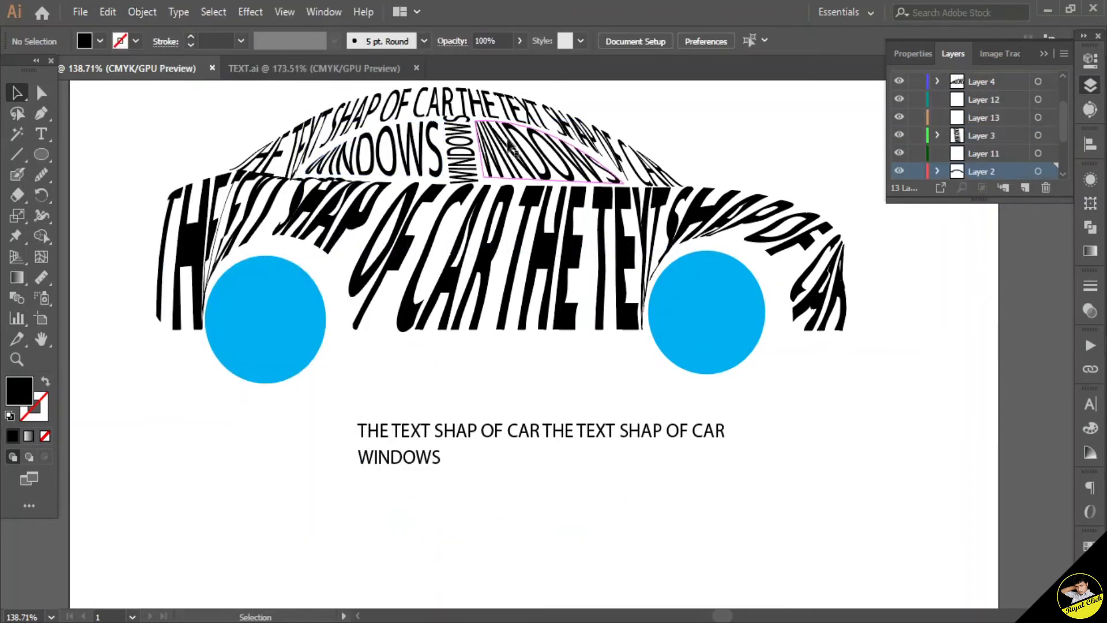
Step: Enter the roof text's envelope and set its font style to Bold
double_click(461, 122)
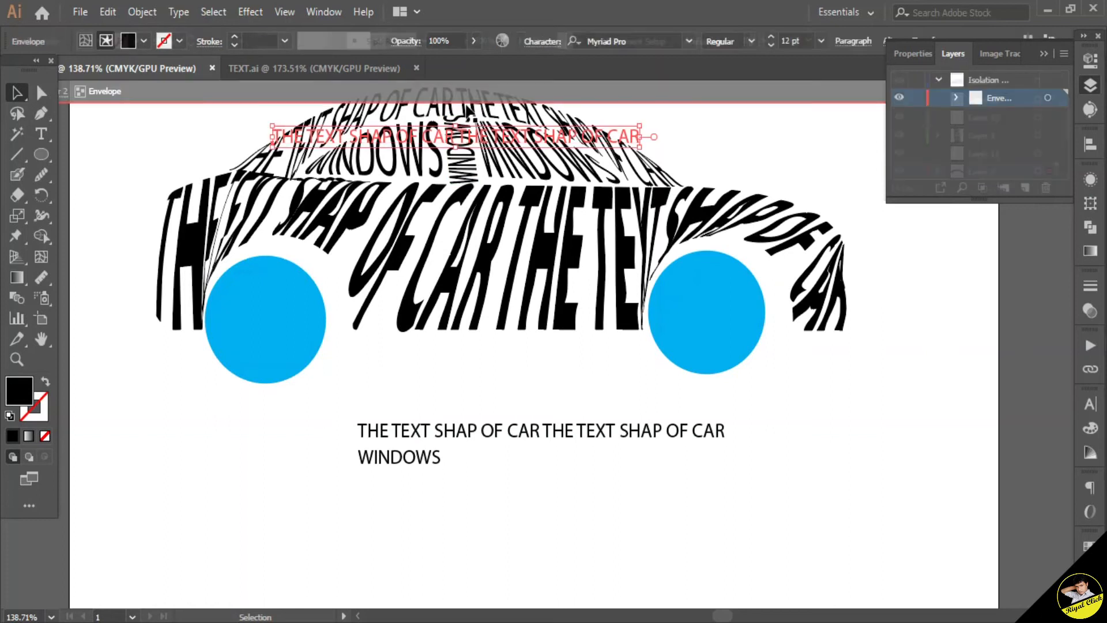
triple_click(481, 147)
click(707, 39)
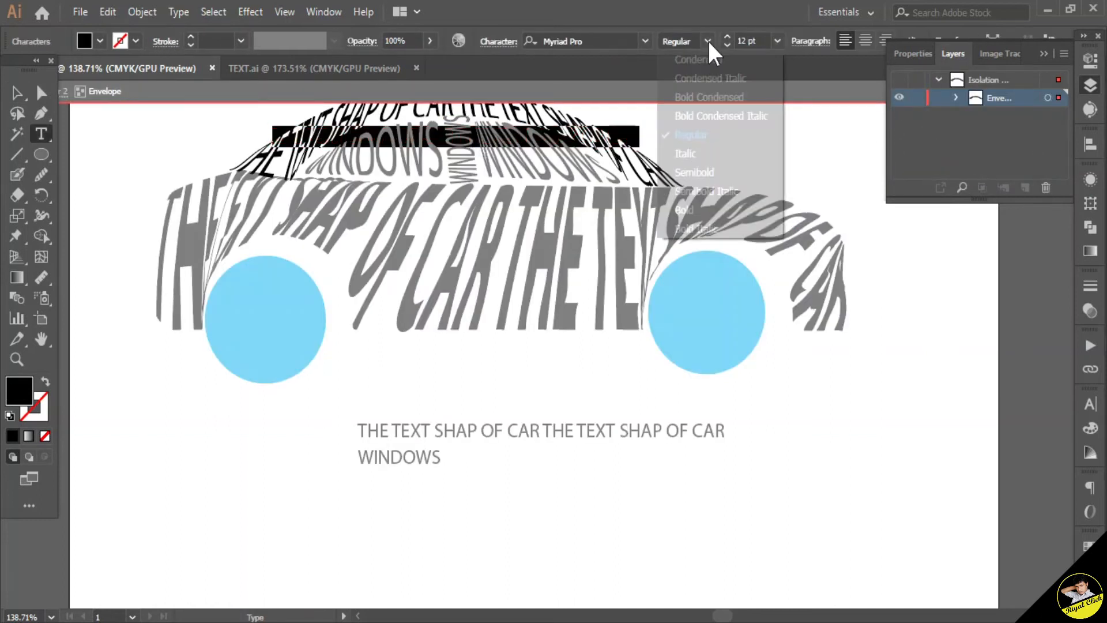
click(691, 203)
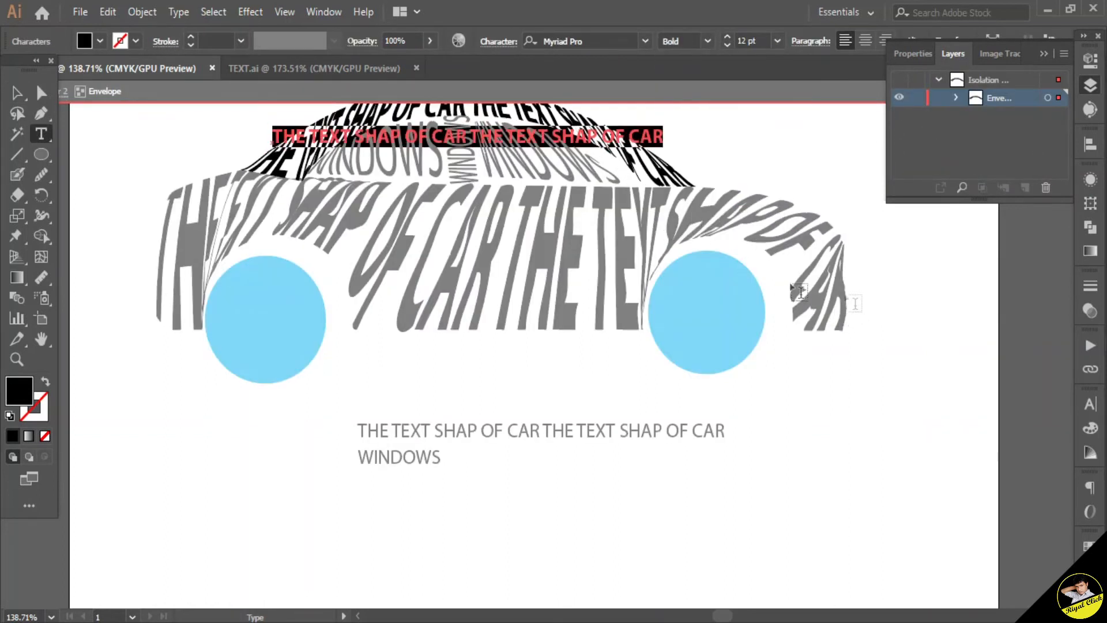
key(Escape)
Step: Enter the pillar's WINDOWS envelope and set its font style to Bold
double_click(773, 385)
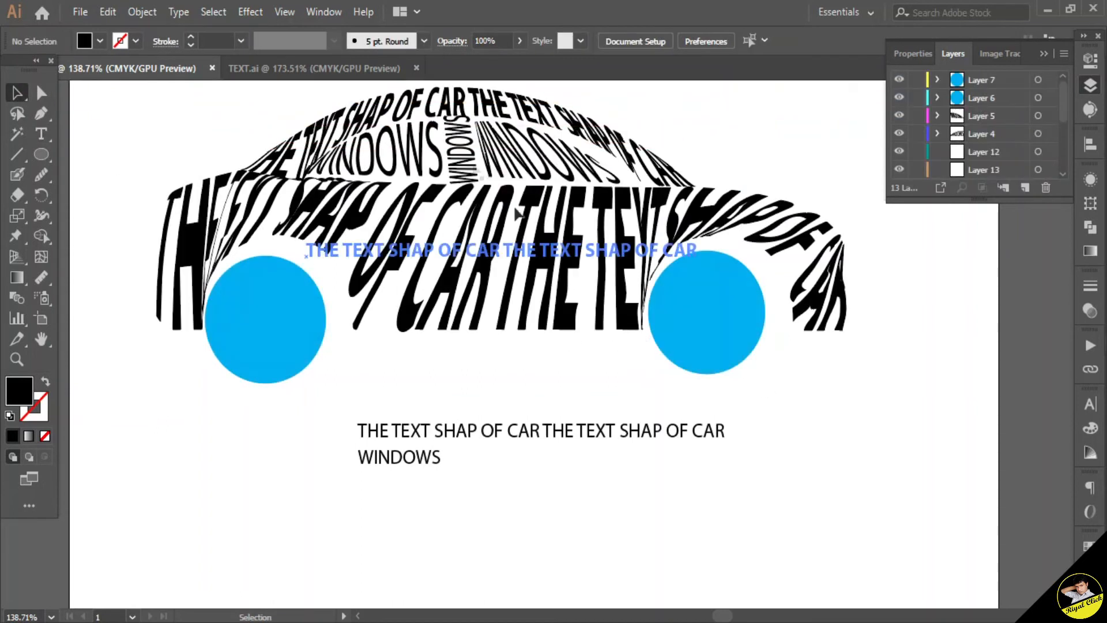
click(462, 153)
double_click(461, 154)
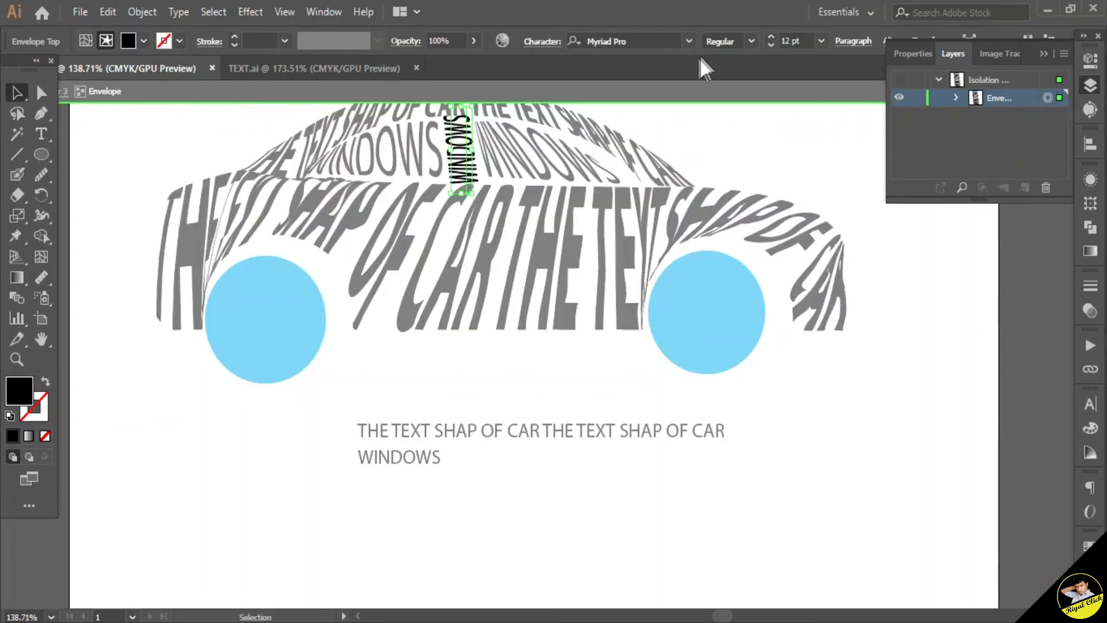
click(752, 41)
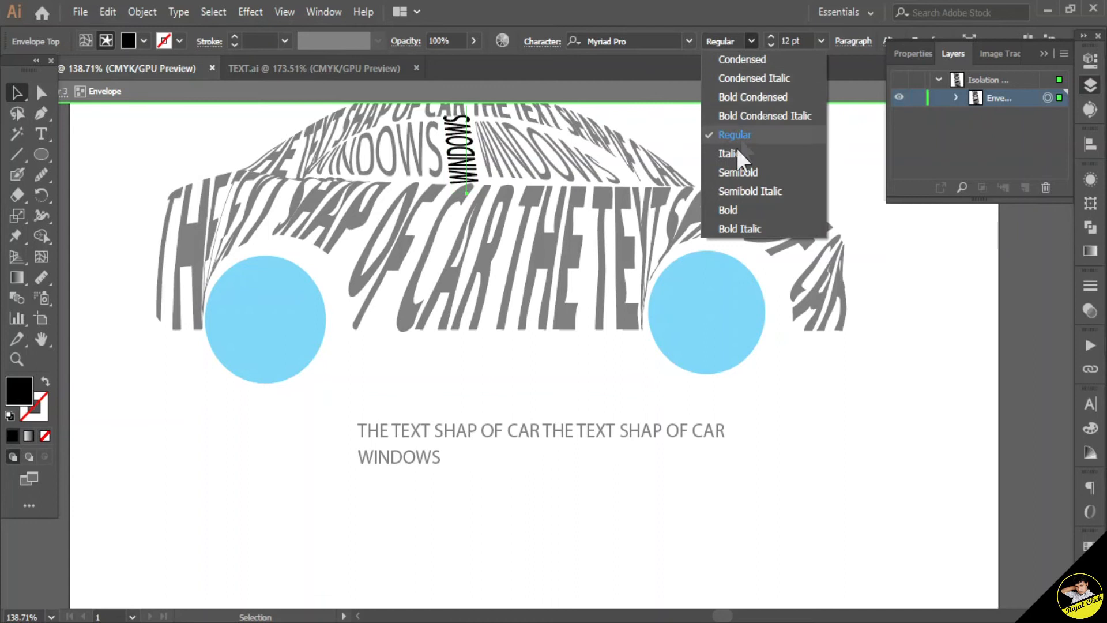
click(730, 209)
double_click(765, 164)
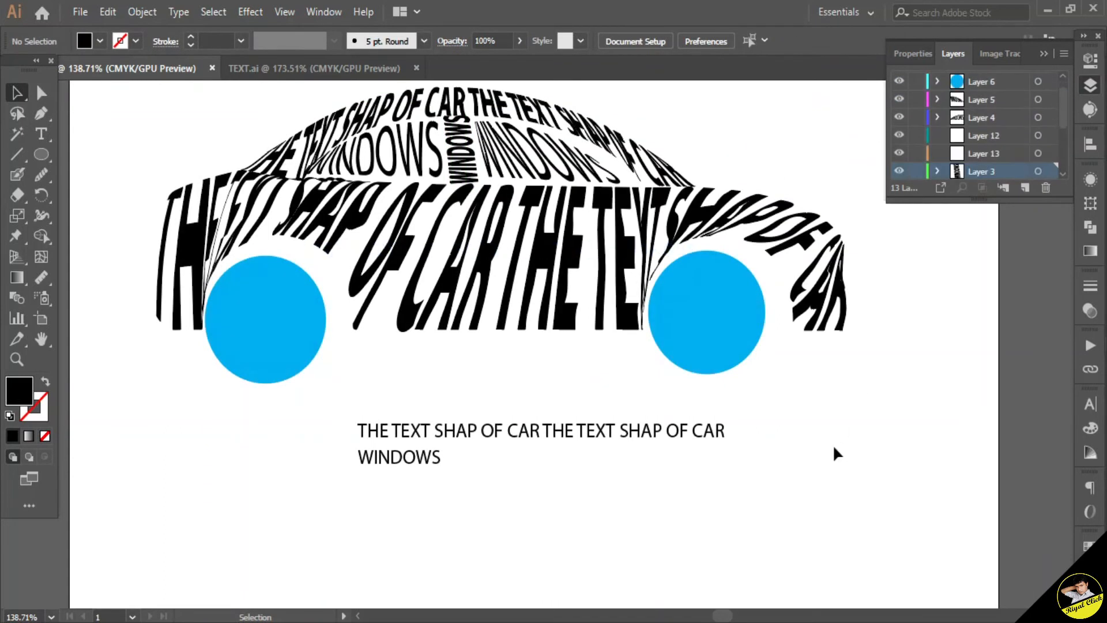
Step: Copy the front wheel circle and paste the duplicate on top of the original wheel
scroll(837, 453, up, 3)
drag(717, 398, 721, 396)
click(144, 11)
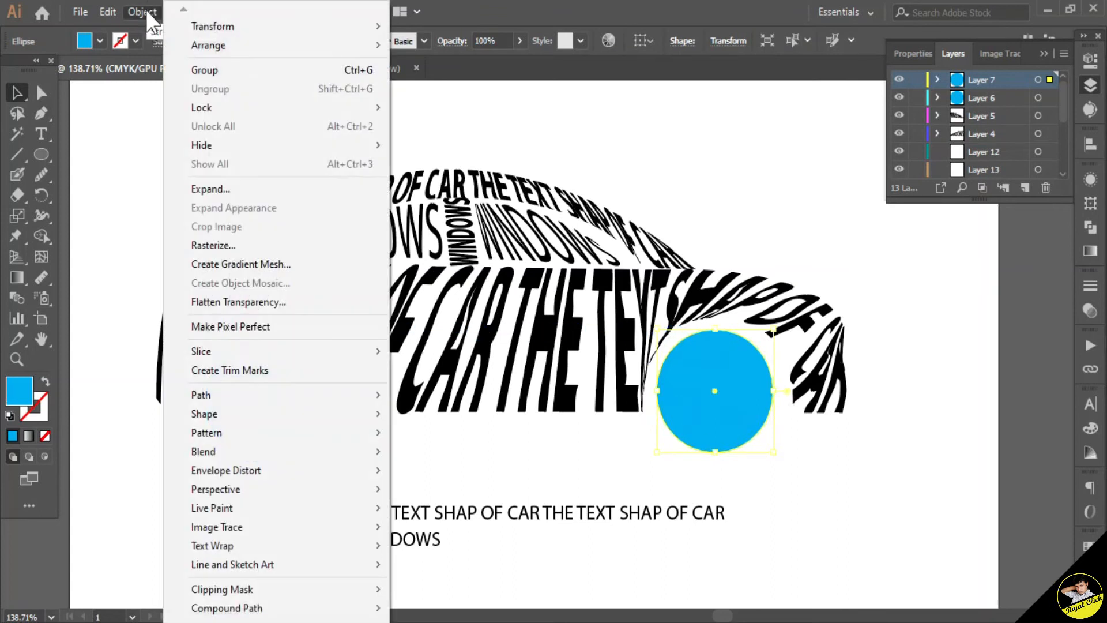
click(139, 91)
click(108, 12)
click(164, 113)
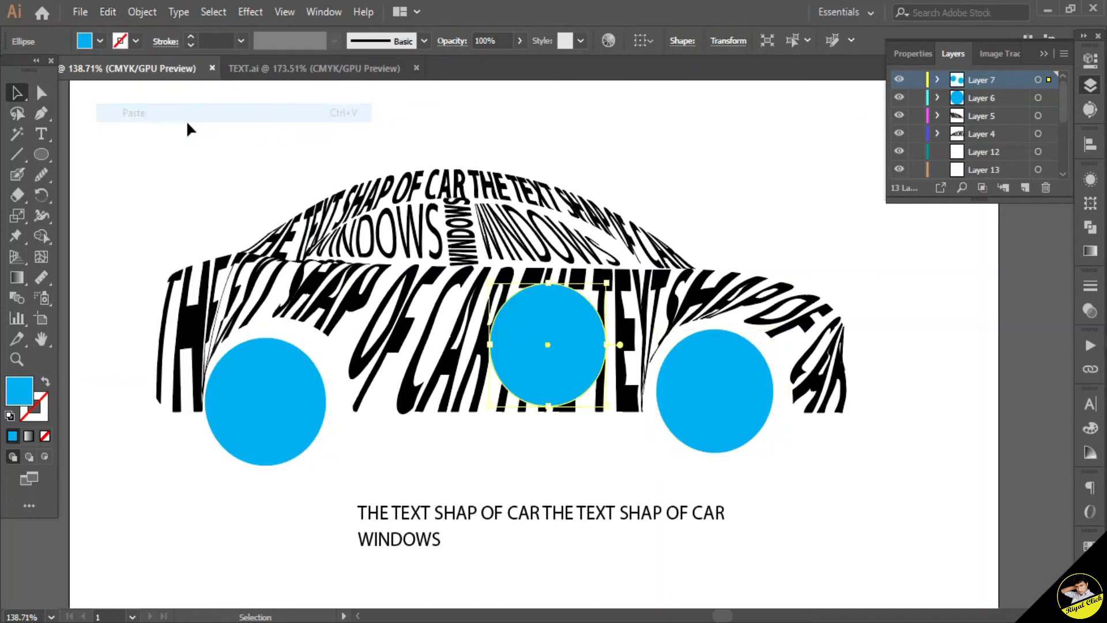
drag(570, 327, 735, 373)
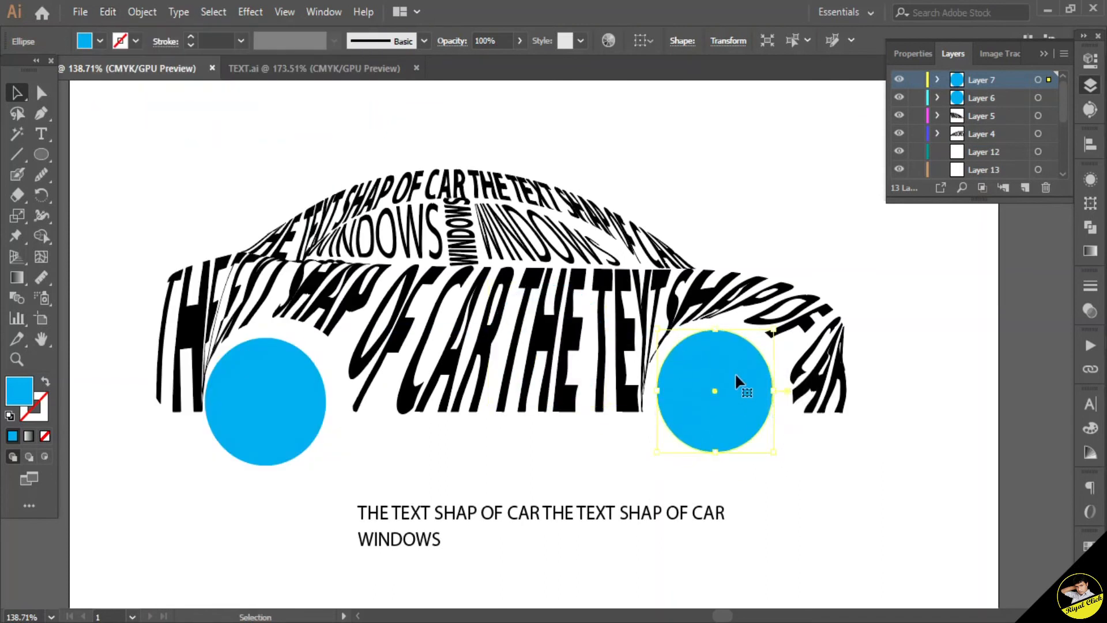
Step: Give the duplicate circle a purple fill and scale it down inside the front wheel
double_click(19, 391)
drag(250, 161, 249, 81)
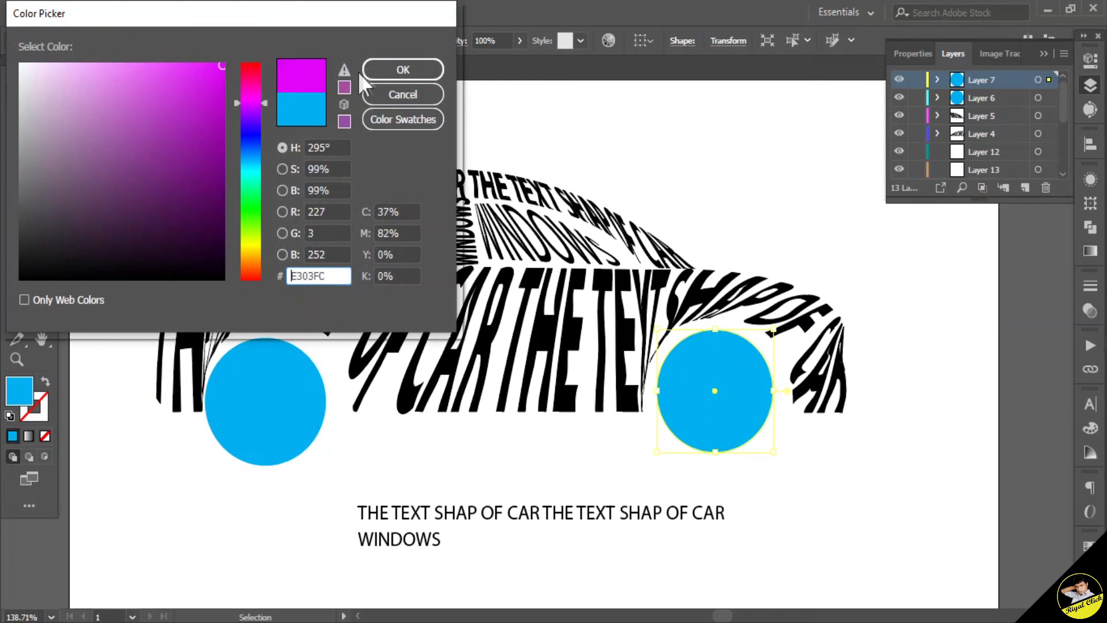
click(395, 72)
click(900, 501)
click(745, 418)
drag(777, 453, 751, 430)
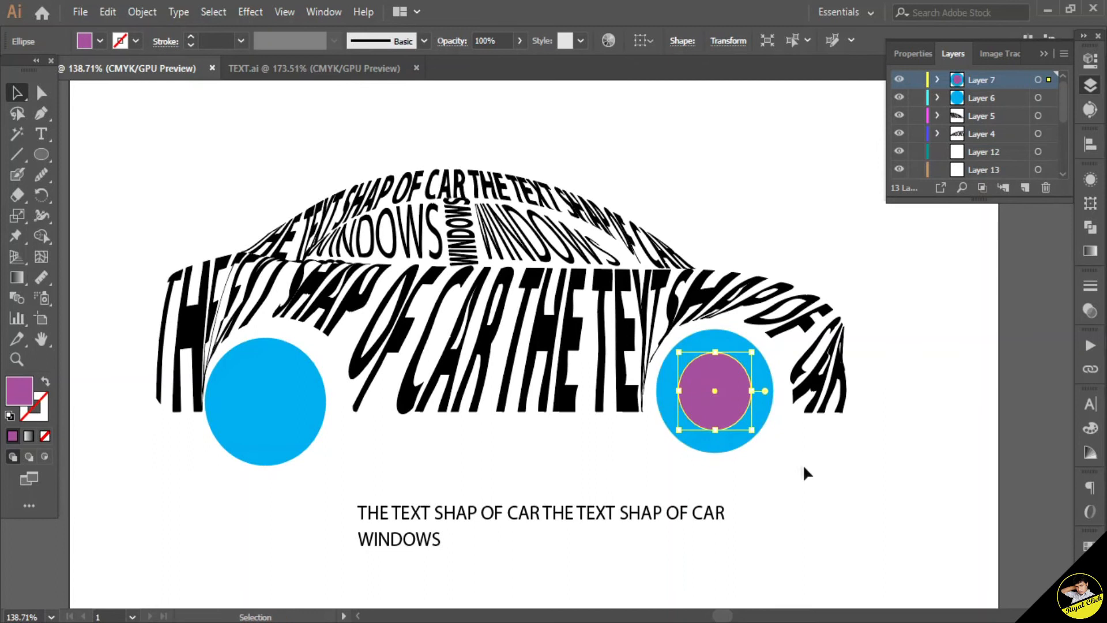
Step: Cut a hole in the front wheel by dividing both circles with Pathfinder and deleting the inner piece
click(805, 474)
drag(787, 479, 703, 400)
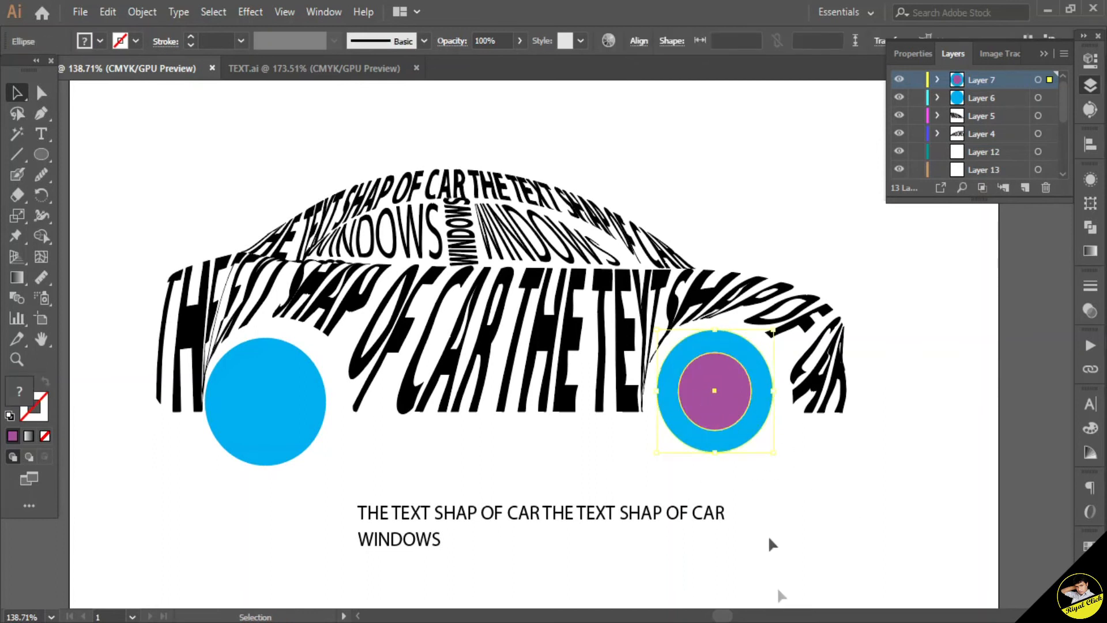
click(1090, 227)
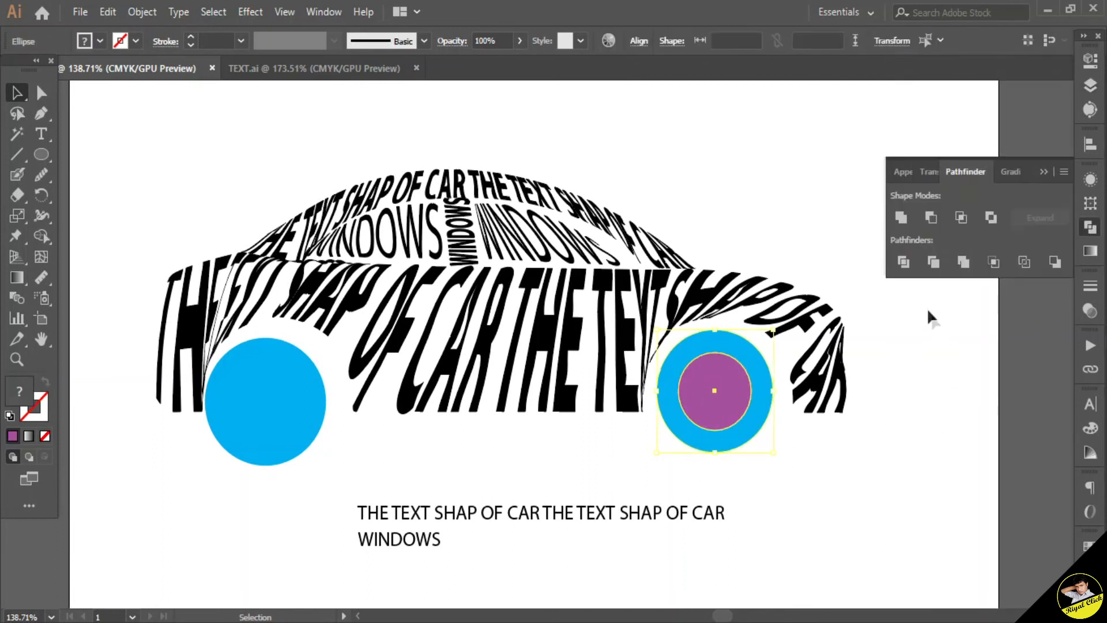
click(914, 267)
click(903, 375)
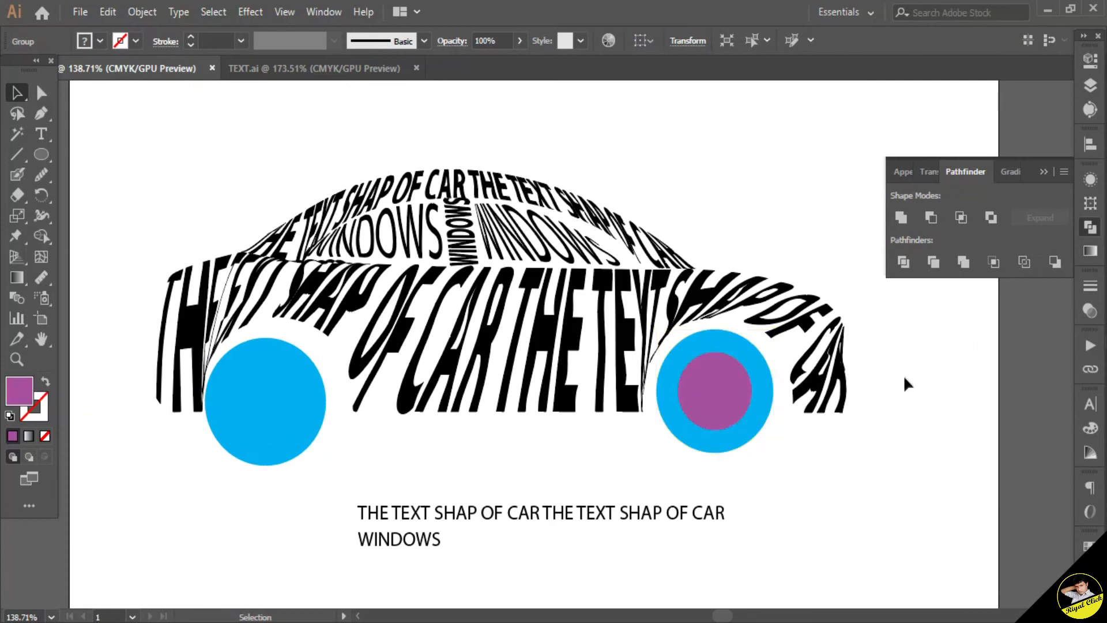
right_click(734, 412)
click(780, 280)
click(748, 389)
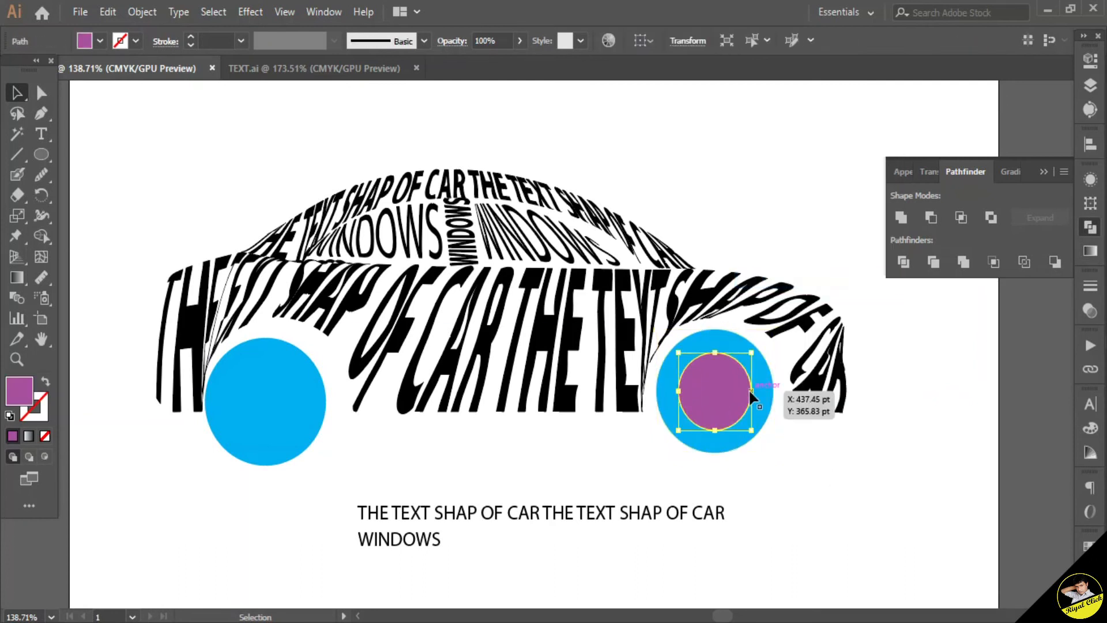
key(Delete)
Step: Fill the front wheel ring with black
key(F7)
click(744, 418)
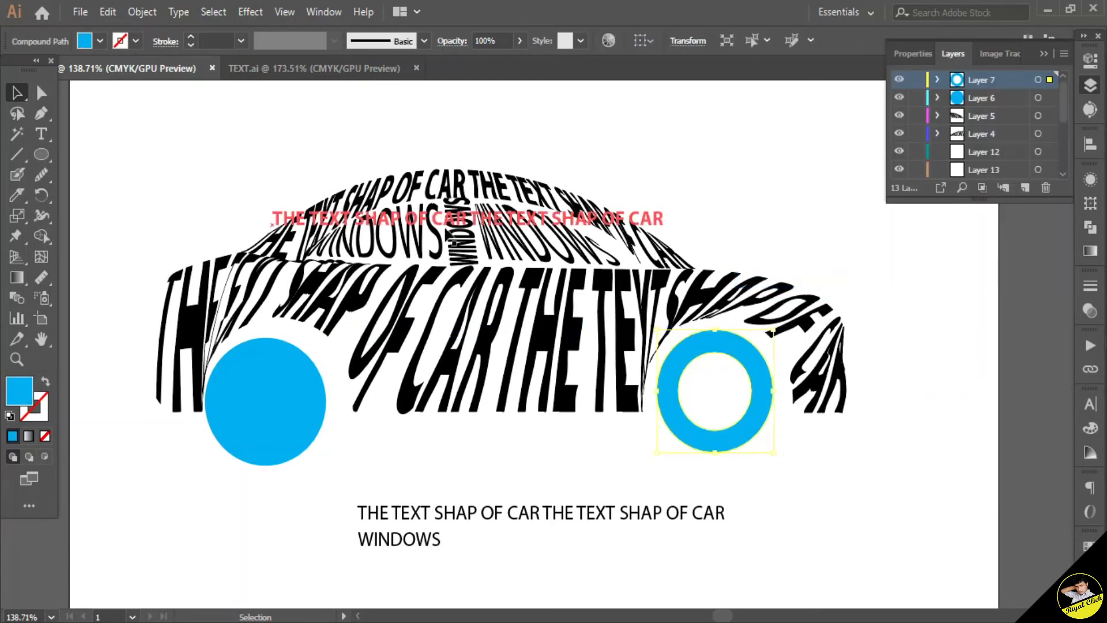
double_click(27, 390)
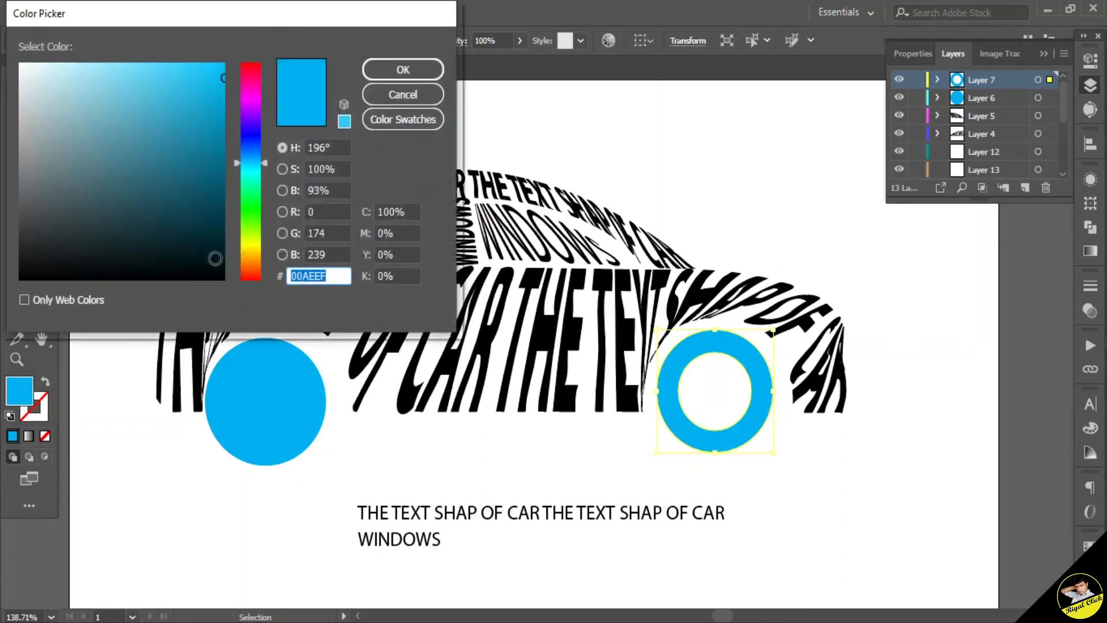
click(402, 69)
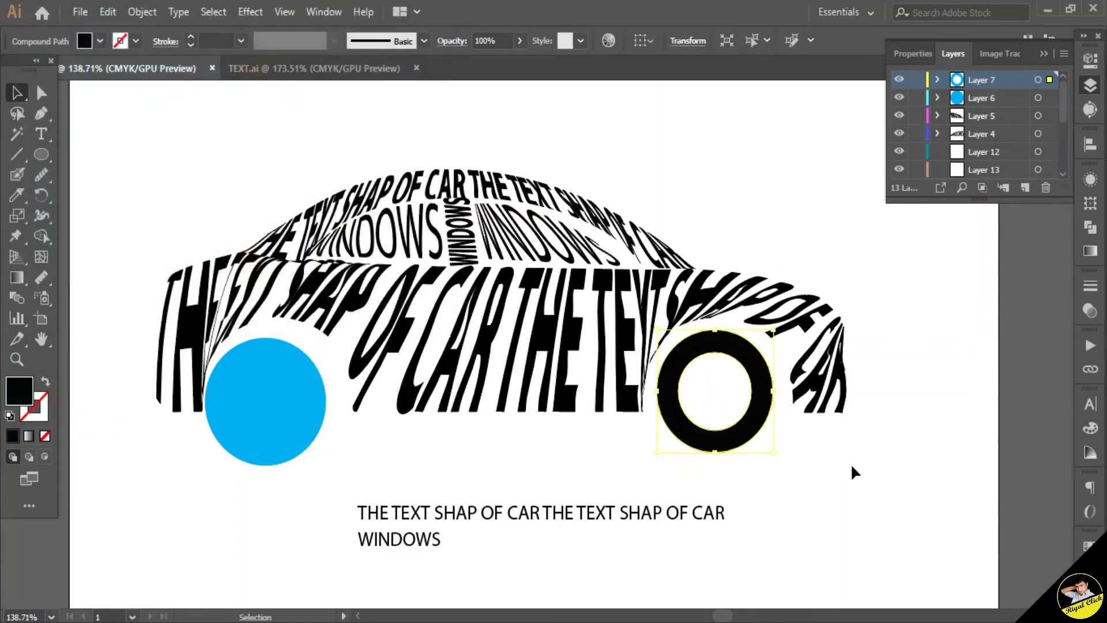
Step: Delete the rear wheel circle and copy the black ring into its place
click(854, 461)
click(307, 403)
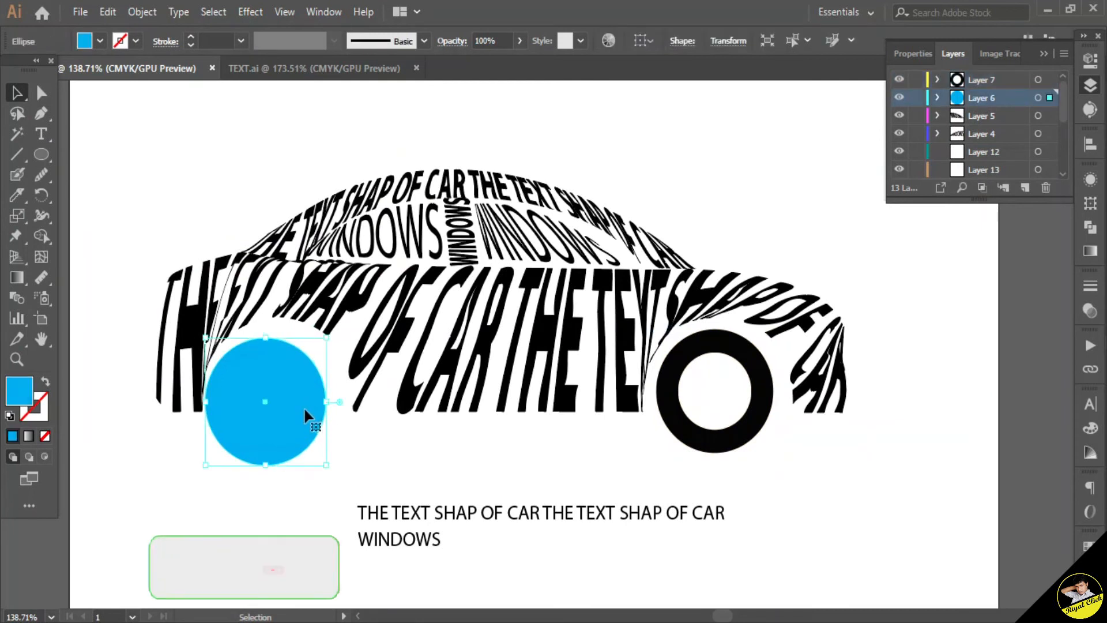
key(Delete)
drag(758, 407, 323, 428)
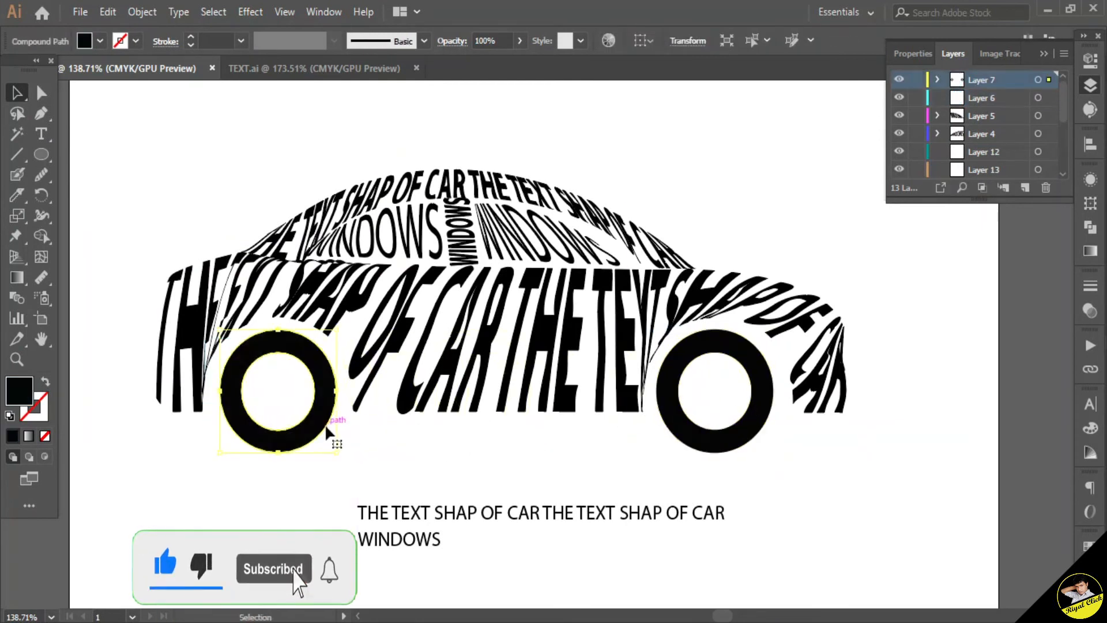
Step: Delete the leftover source text below the car
click(462, 461)
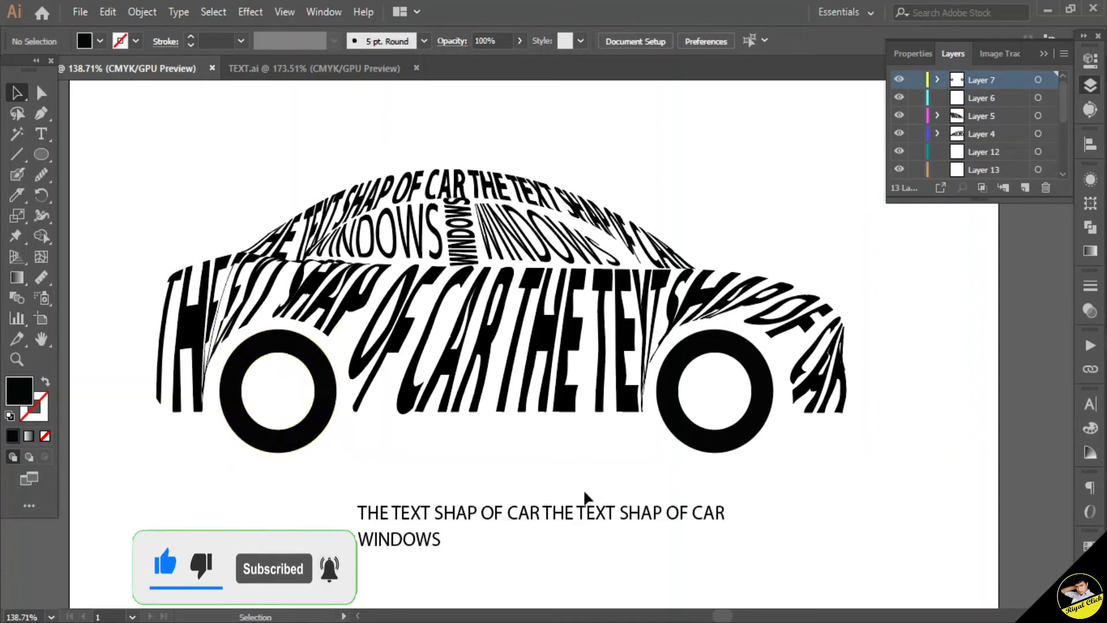
click(434, 548)
key(Delete)
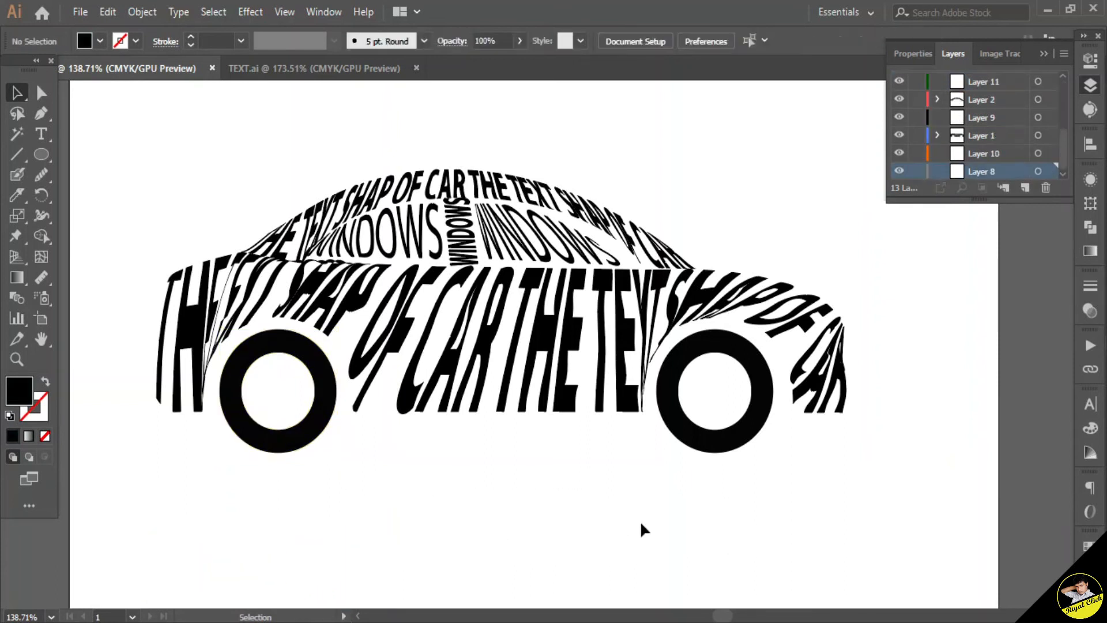
Step: Zoom in and inspect each wrapped text object on the roof, pillar and windows
scroll(491, 287, up, 2)
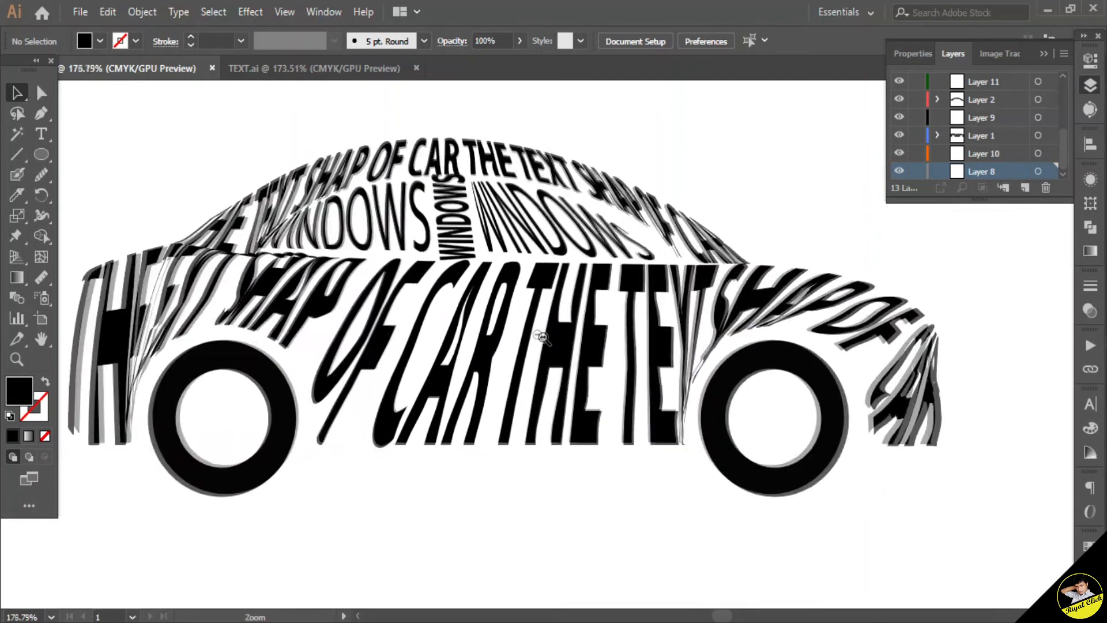
click(521, 175)
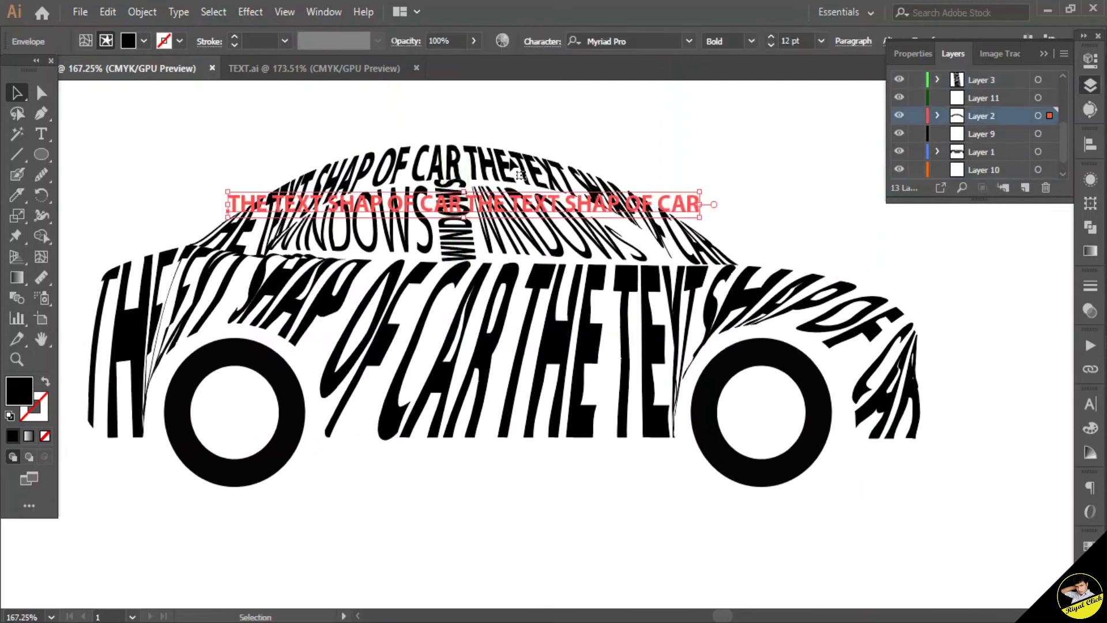
click(647, 144)
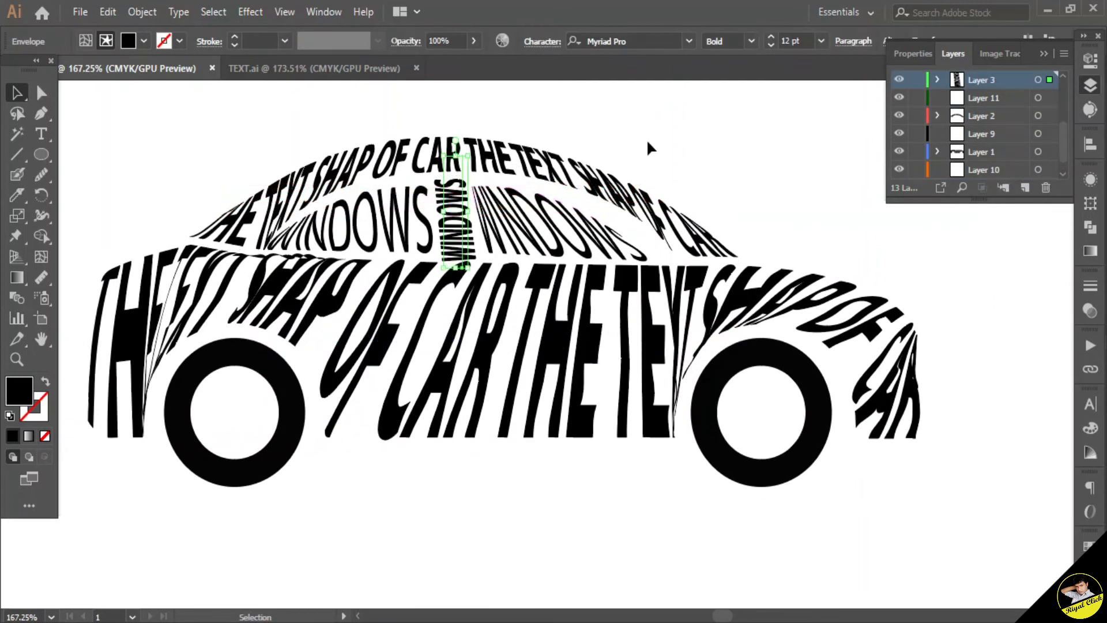
click(558, 238)
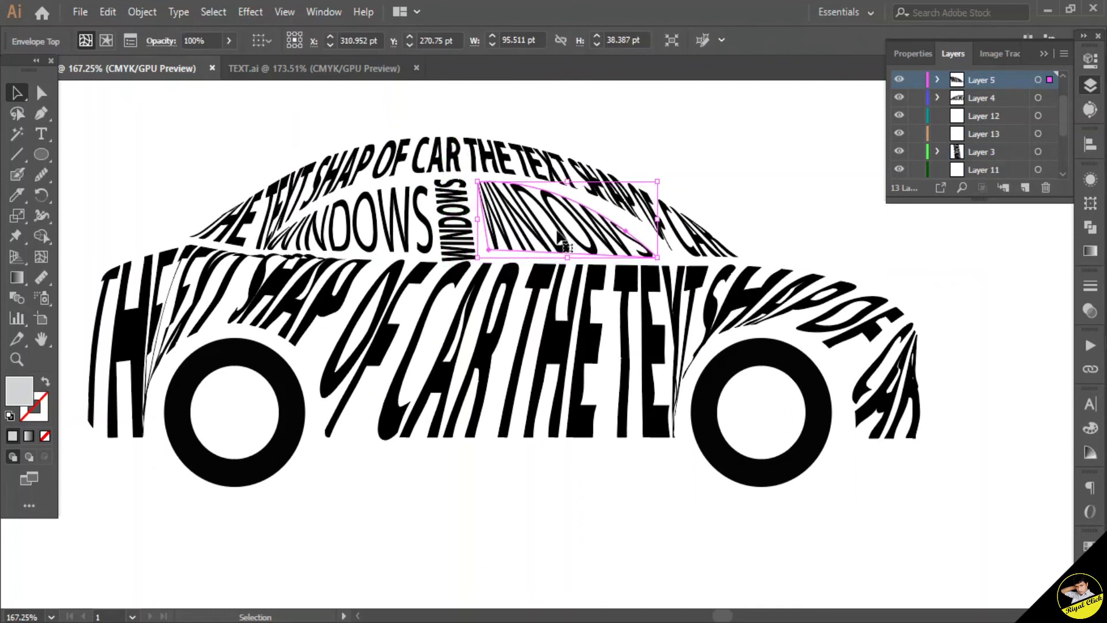
click(372, 231)
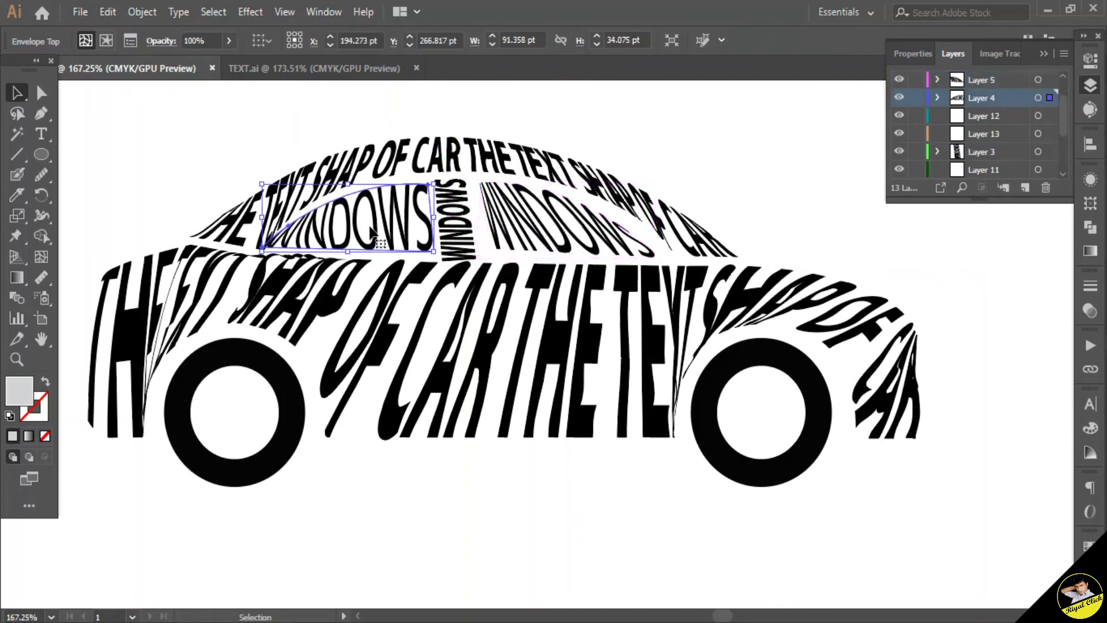
click(645, 116)
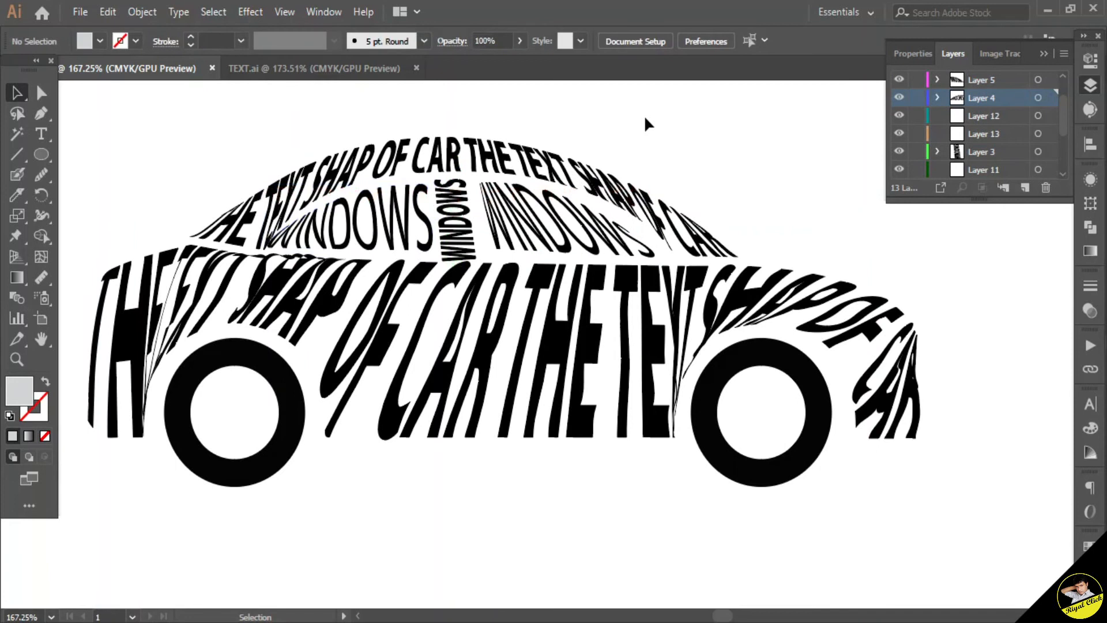
Step: Zoom in on the front window text and reshape its envelope's lower-left anchor points with Direct Selection
key(ctrl+0)
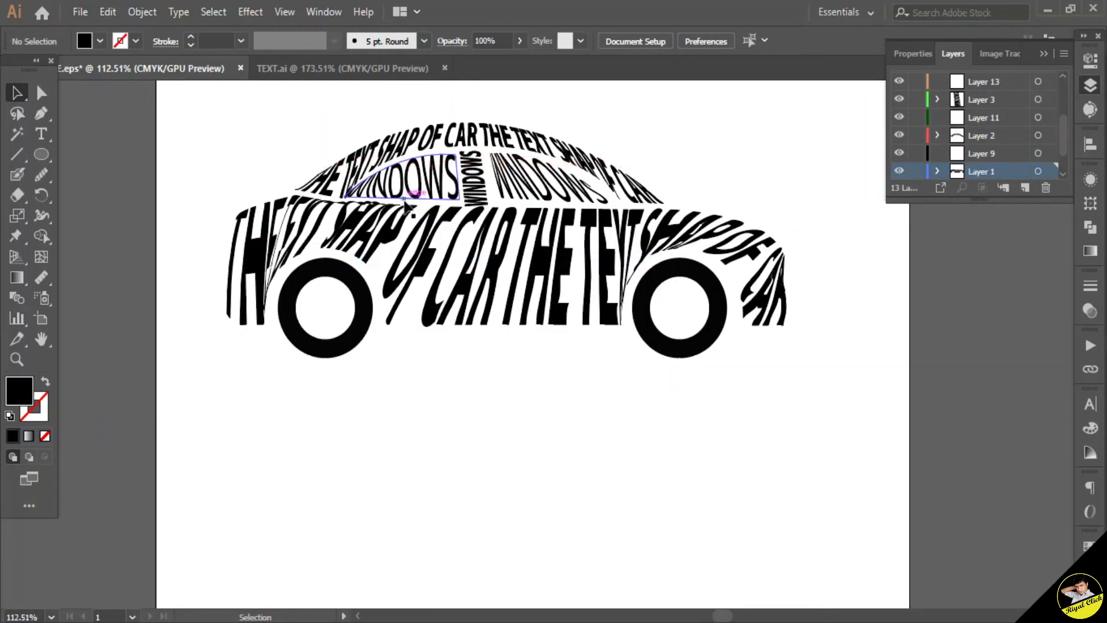
drag(352, 160, 416, 161)
click(532, 259)
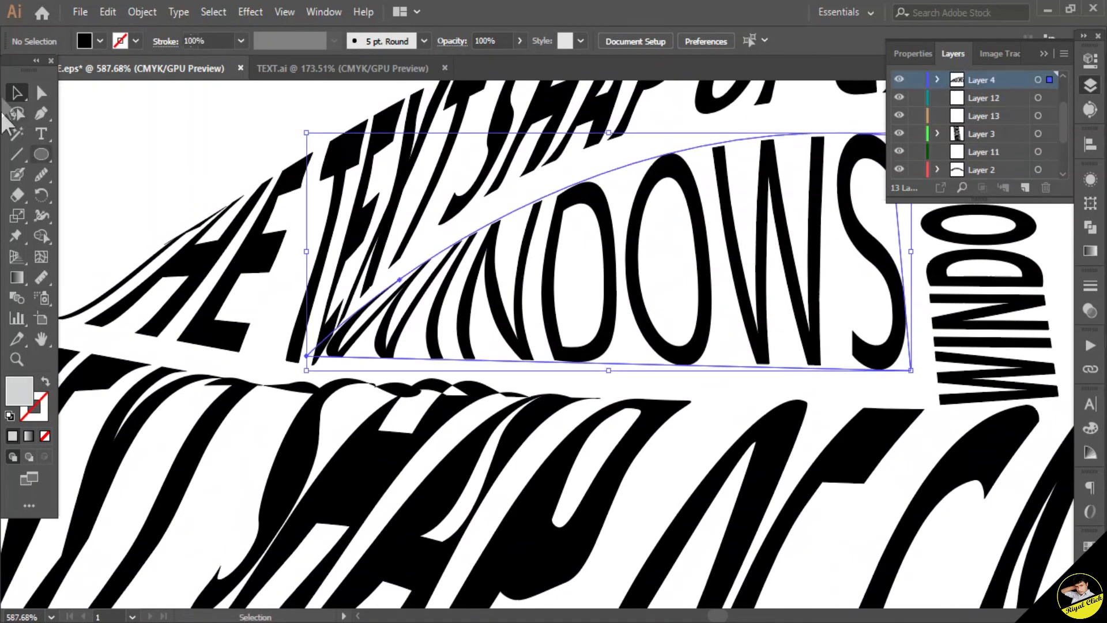
click(42, 94)
drag(309, 357, 334, 355)
drag(398, 284, 435, 279)
drag(336, 354, 360, 350)
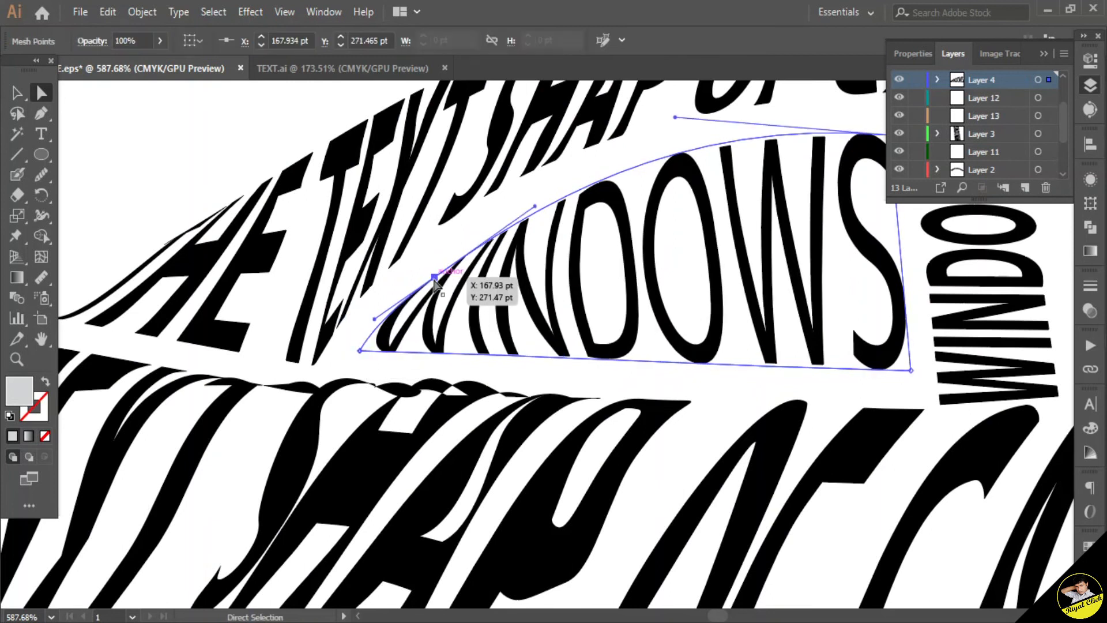
drag(434, 278, 442, 281)
Step: Adjust the front window envelope's upper-right corner and nudge the pillar text's envelope points
drag(772, 263, 465, 330)
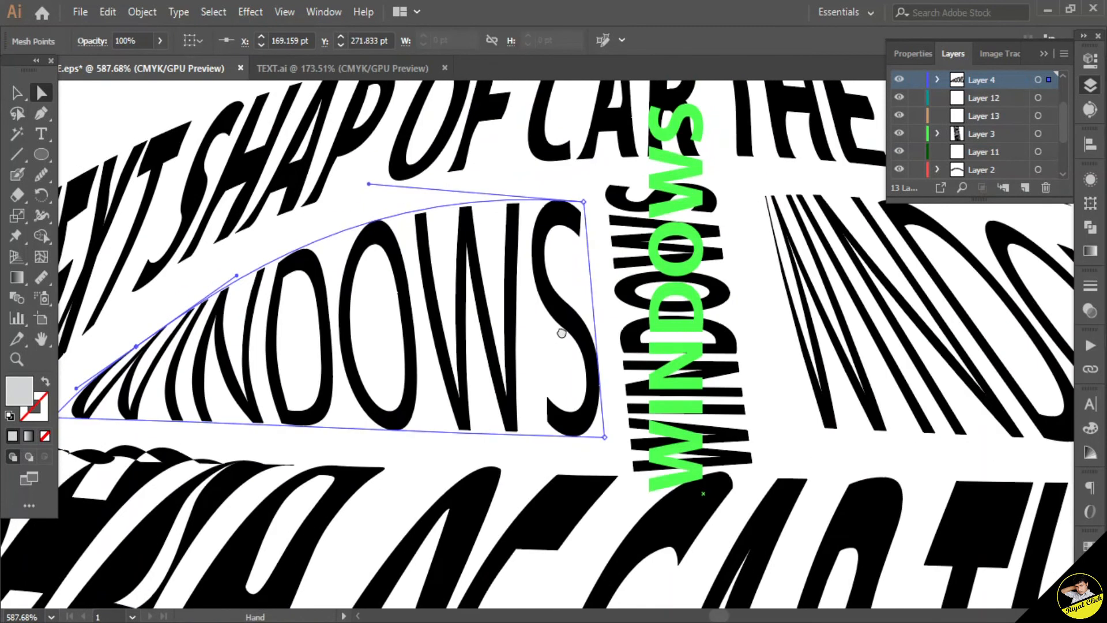
drag(585, 203, 583, 189)
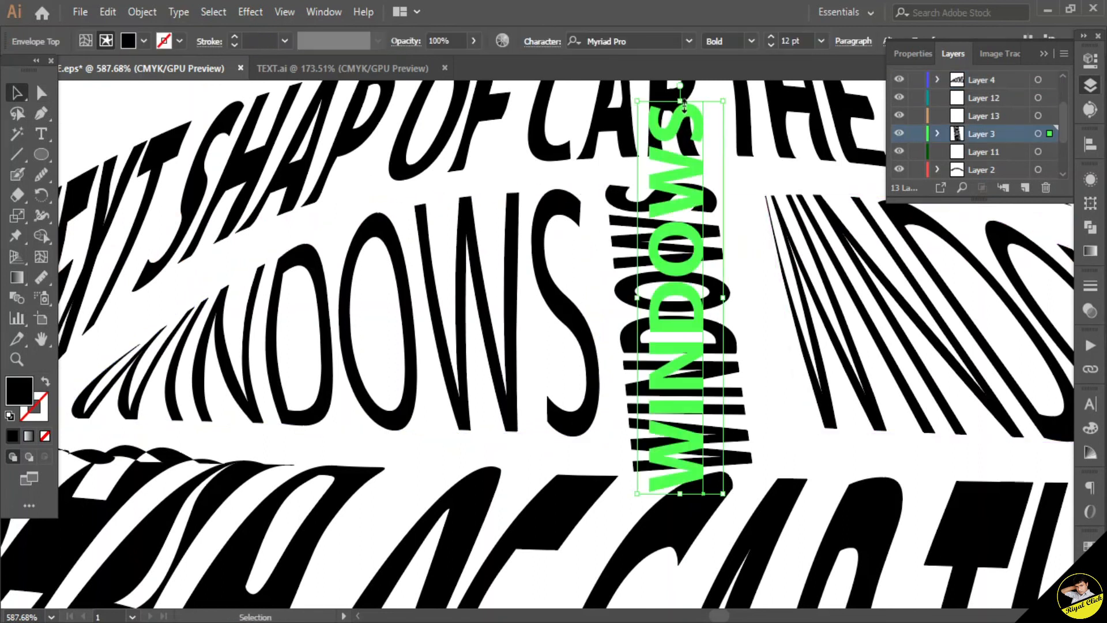
drag(682, 101, 681, 119)
drag(720, 374, 724, 375)
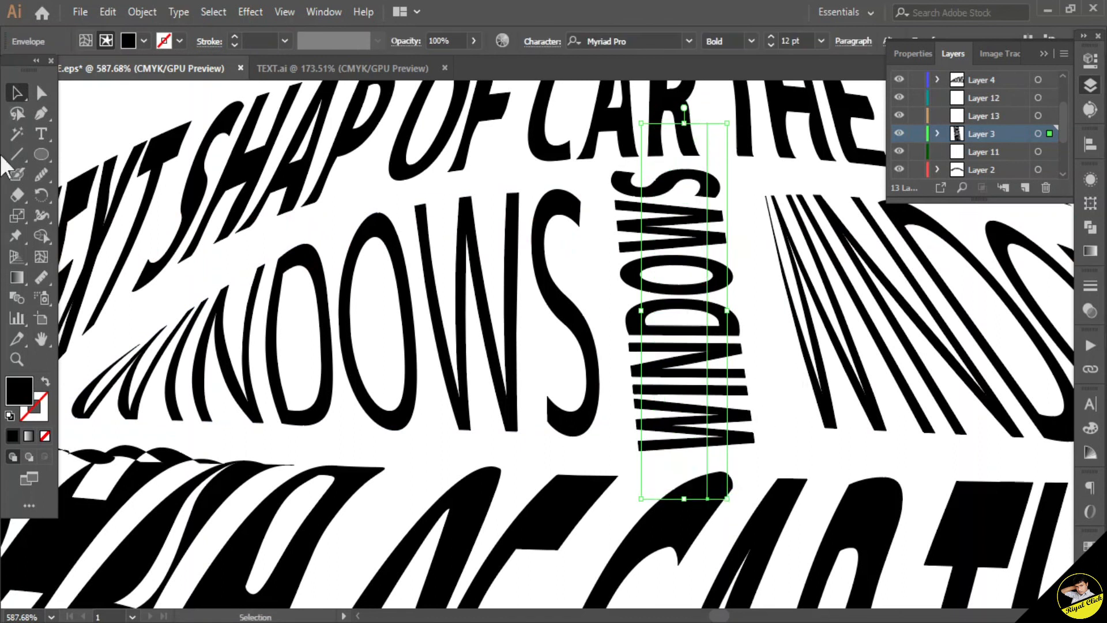
click(123, 101)
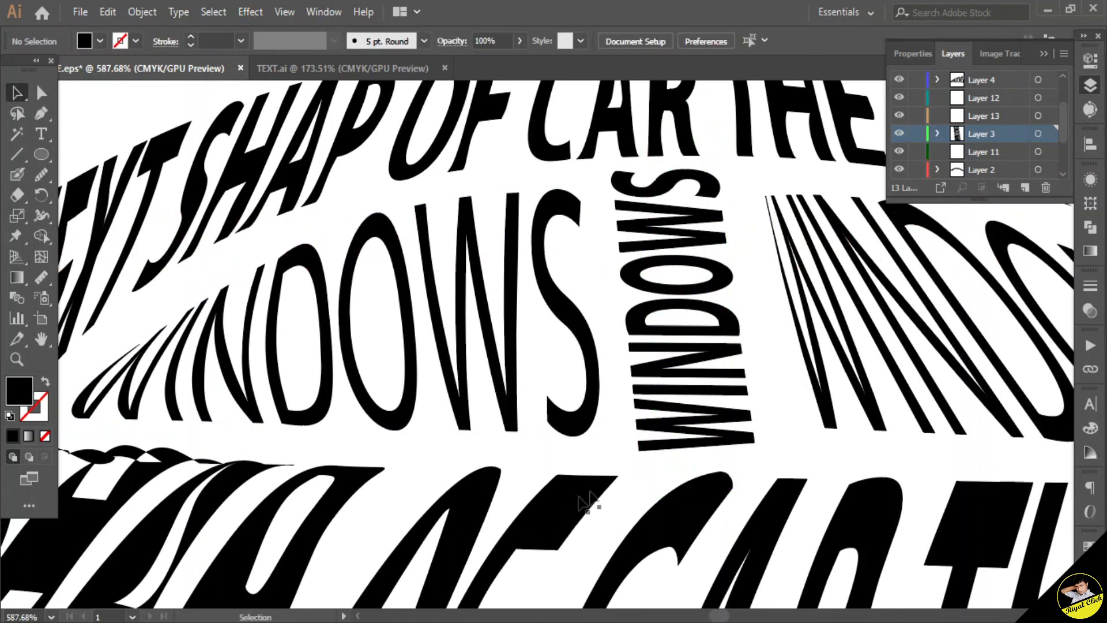
Step: Reshape the rear window text's envelope by moving its corner and edge anchor points with Direct Selection
drag(925, 321, 390, 249)
click(593, 319)
click(41, 92)
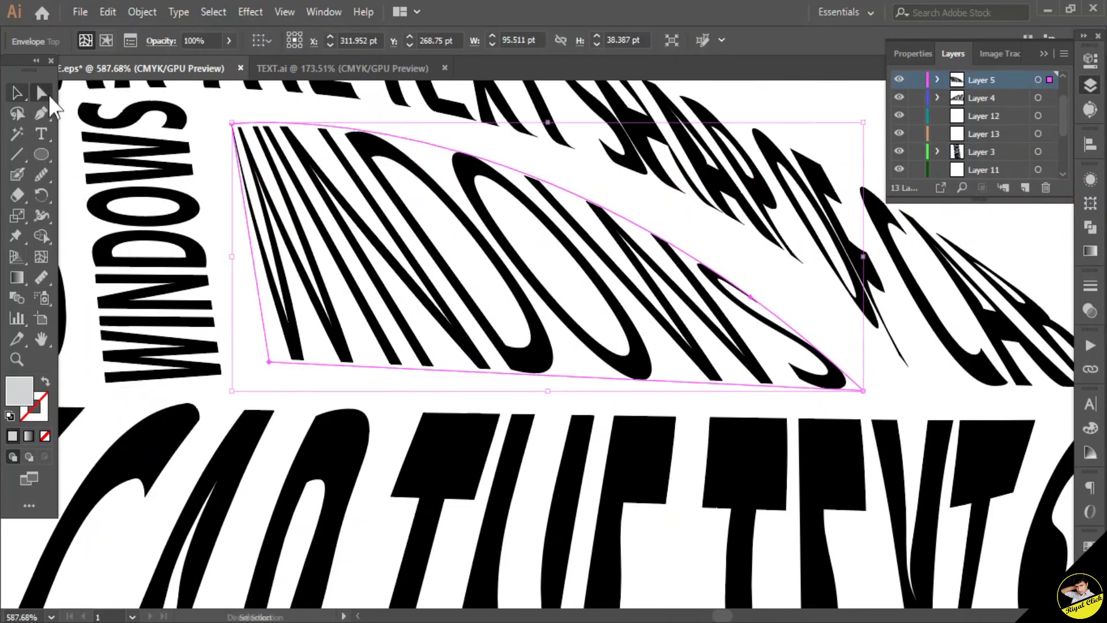
drag(861, 389, 879, 381)
drag(753, 292, 757, 278)
drag(231, 124, 220, 113)
drag(267, 362, 256, 375)
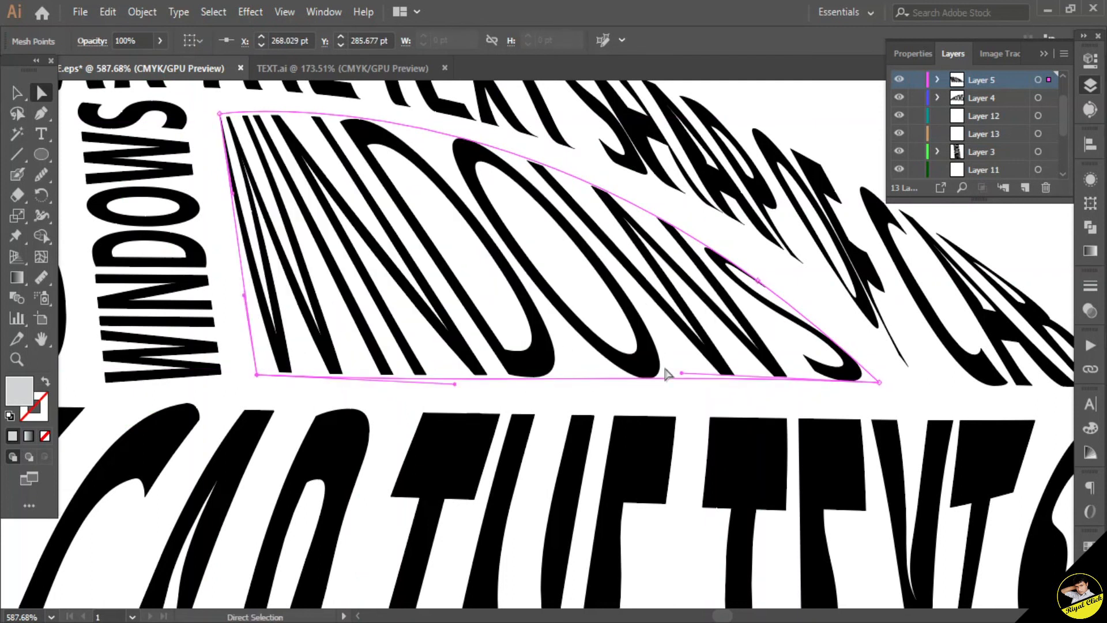
Step: Fill the car body text with red
scroll(665, 373, down, 4)
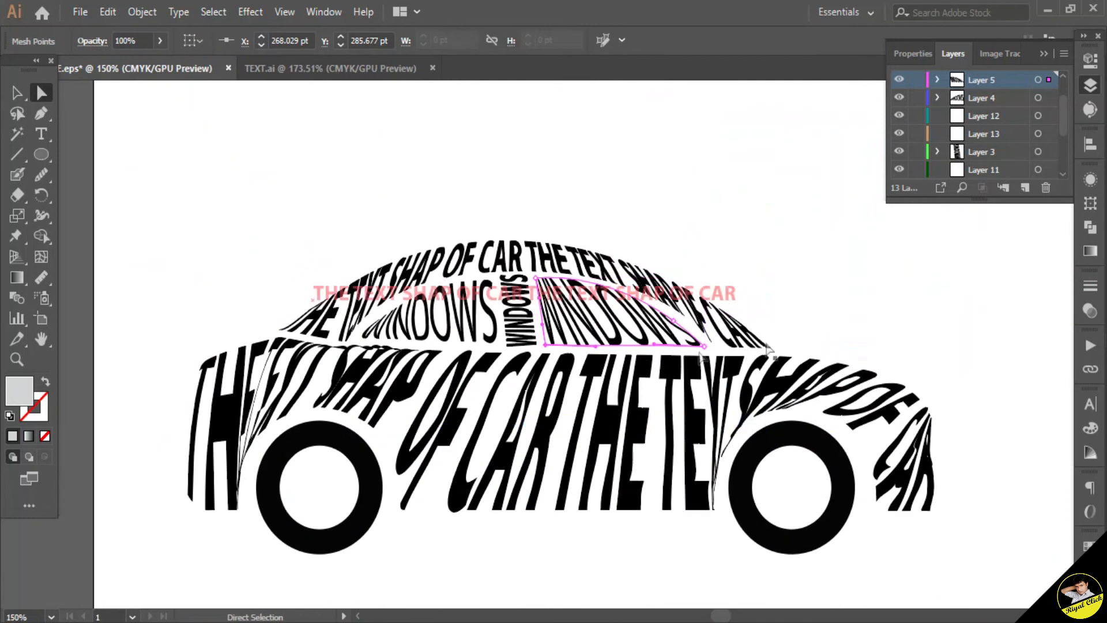
click(826, 274)
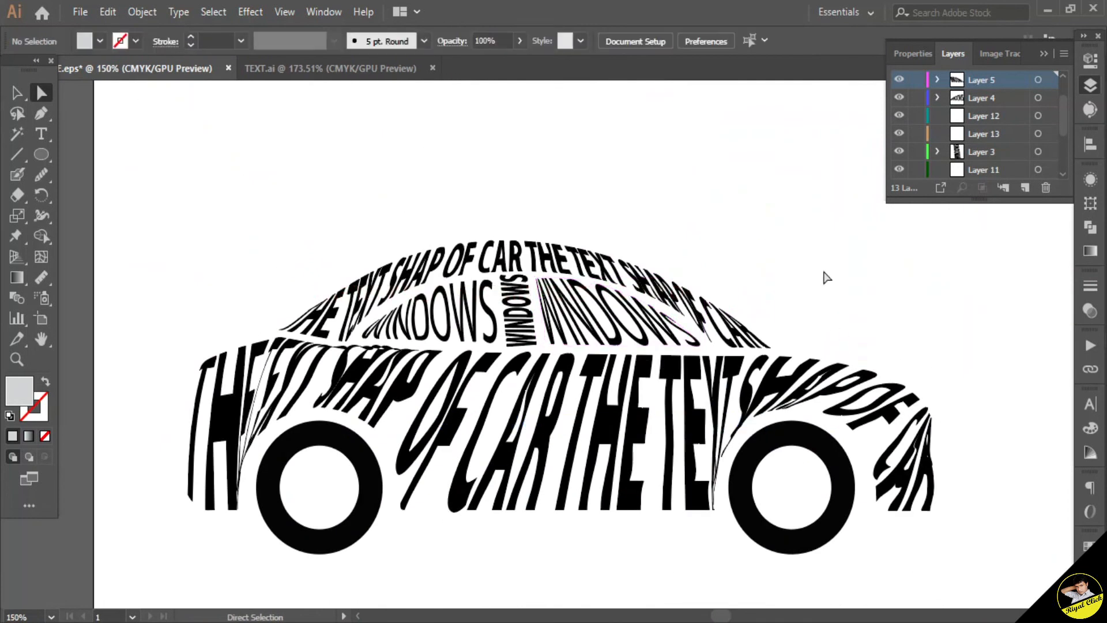
click(467, 452)
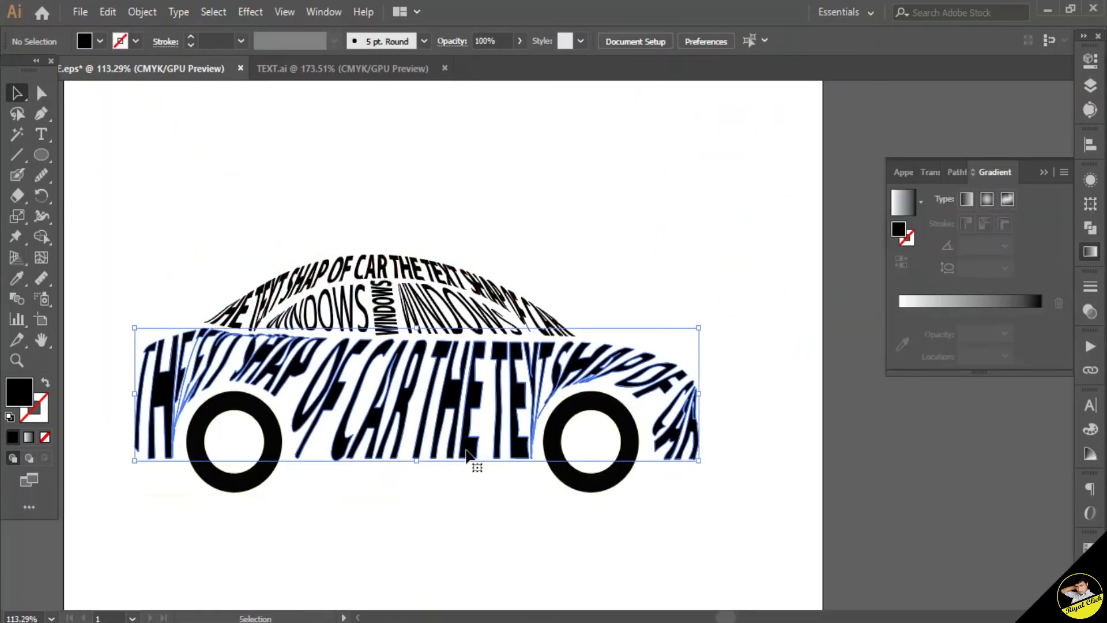
click(98, 41)
click(47, 75)
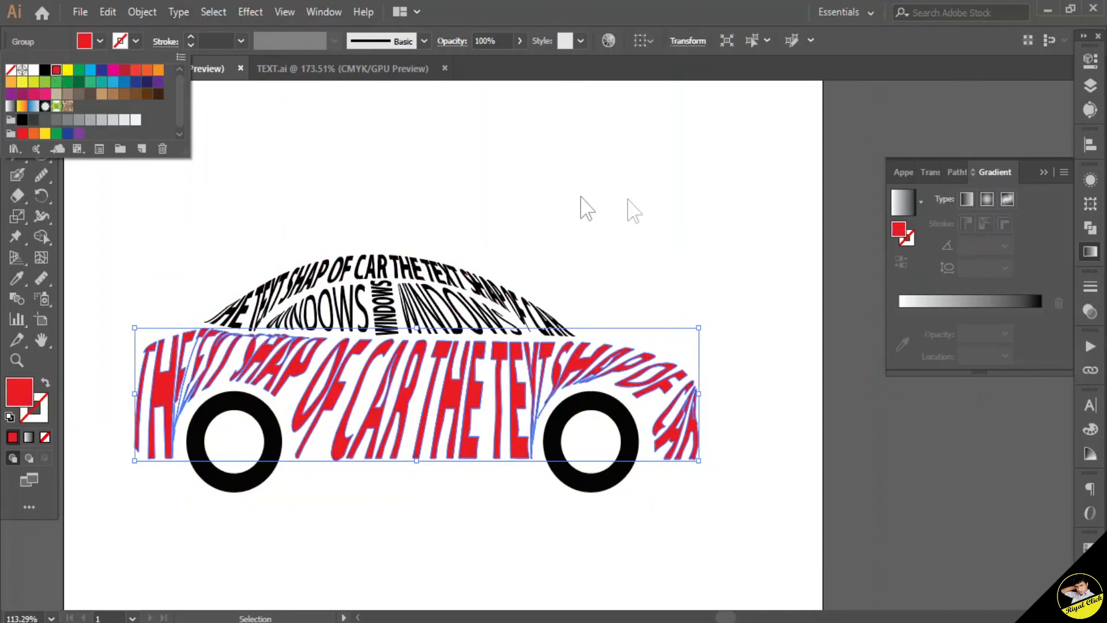
Step: Fill the roof text with dark blue
click(586, 208)
click(453, 301)
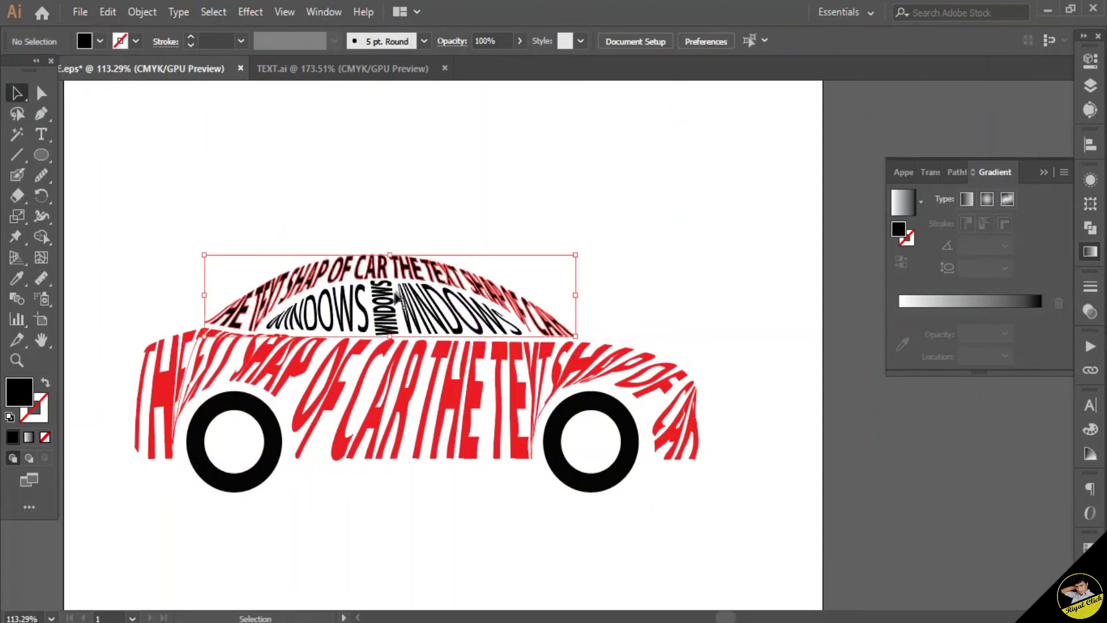
click(94, 41)
click(136, 82)
click(404, 209)
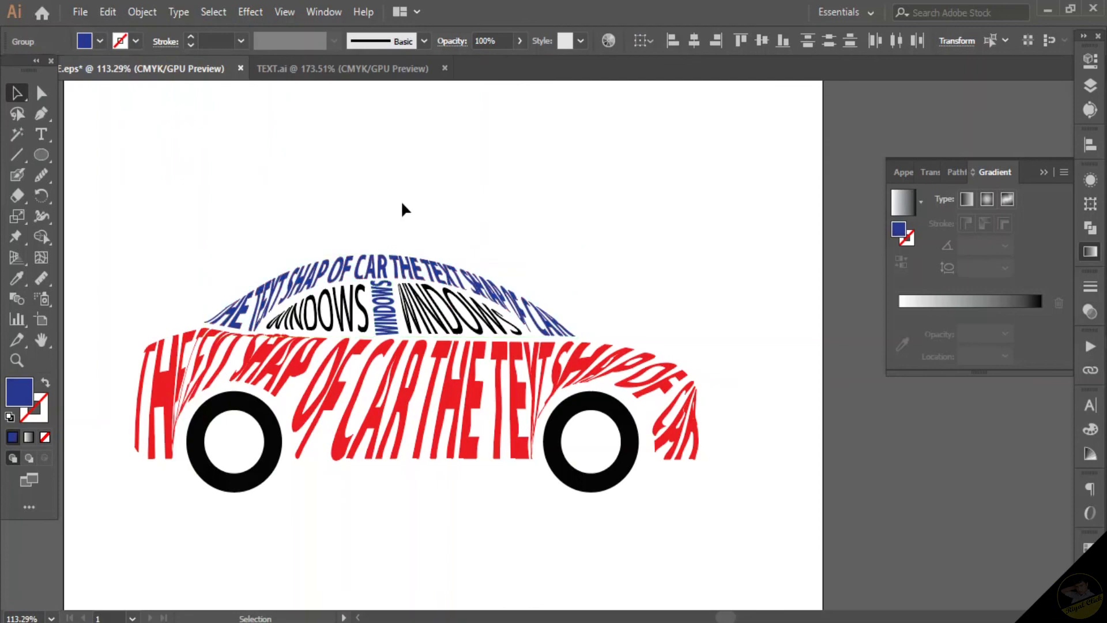